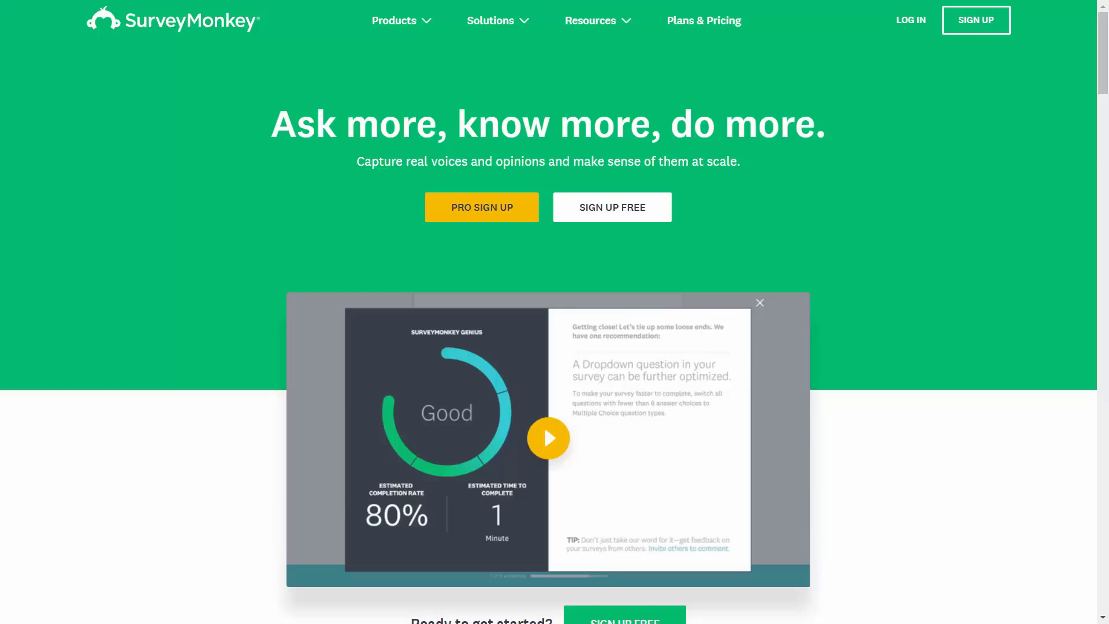
# Look through the SurveyMonkey home page, examining its survey design, collaboration and security features
pyautogui.scroll(-10, 555, 312)
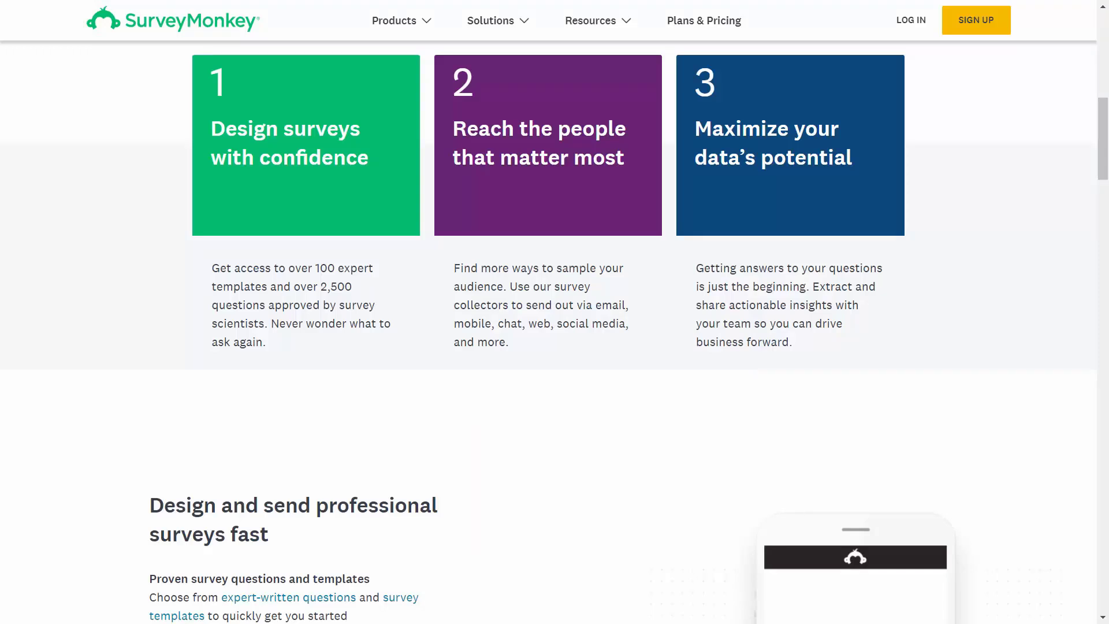
pyautogui.scroll(-10, 554, 312)
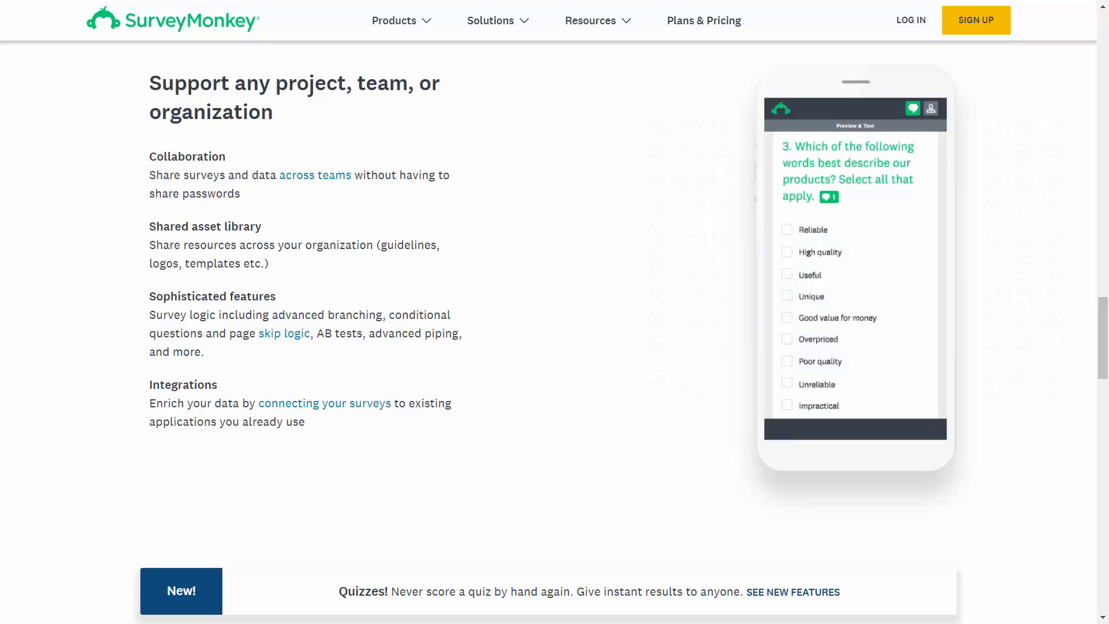
pyautogui.scroll(-10, 555, 312)
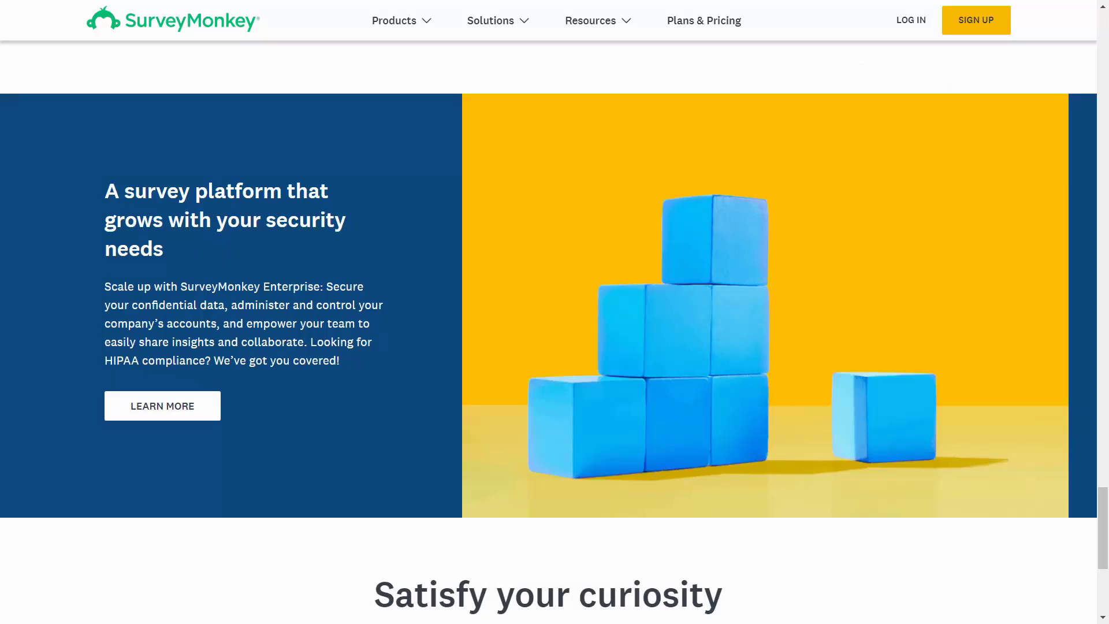
pyautogui.scroll(10, 554, 312)
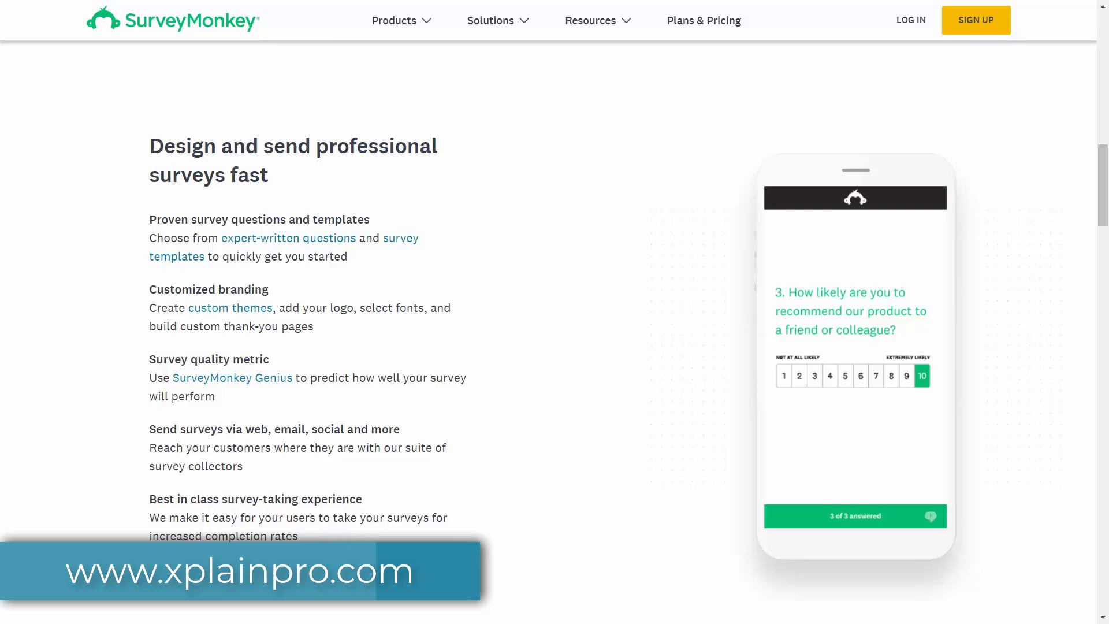
pyautogui.scroll(17, 554, 312)
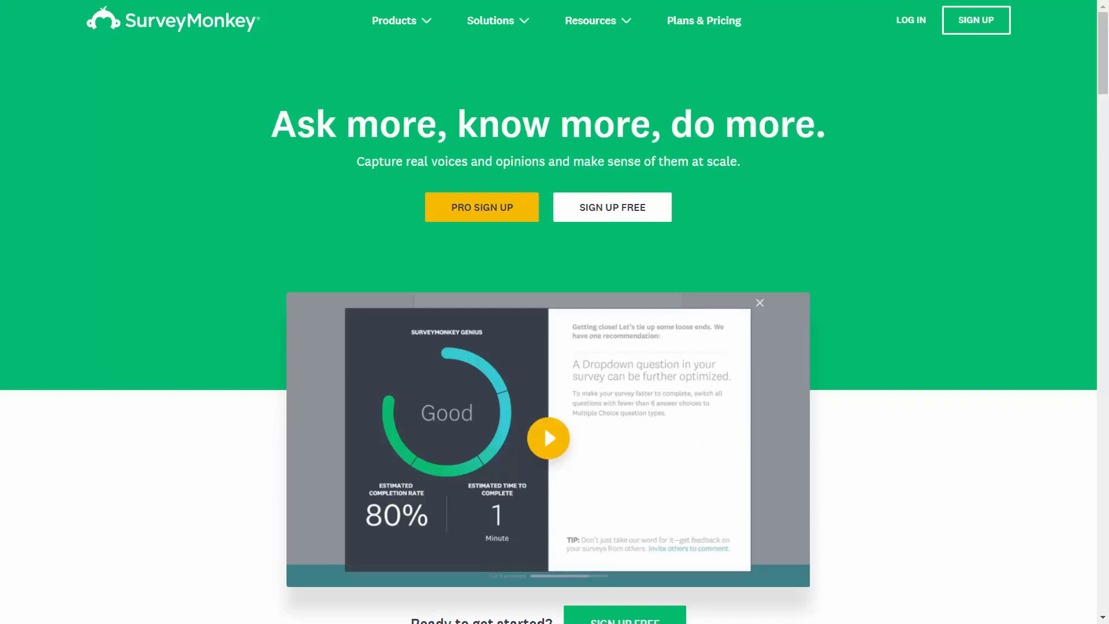
pyautogui.scroll(-10, 1089, 447)
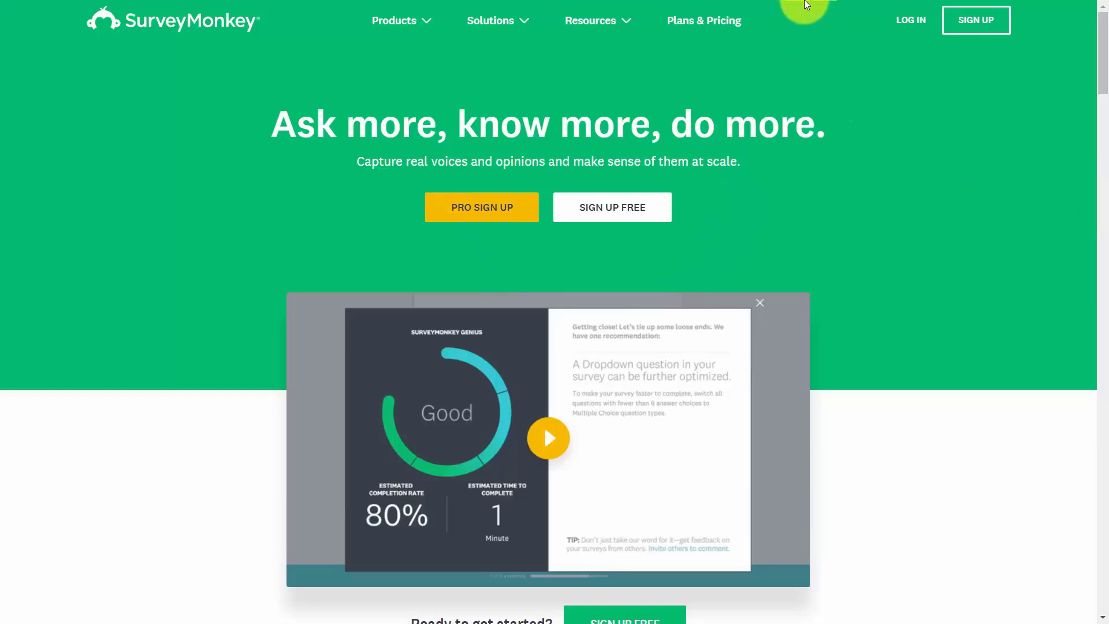
# Open the detailed plans and pricing comparison and examine the features of the Basic, Standard, Advantage and Premier plans
pyautogui.click(699, 30)
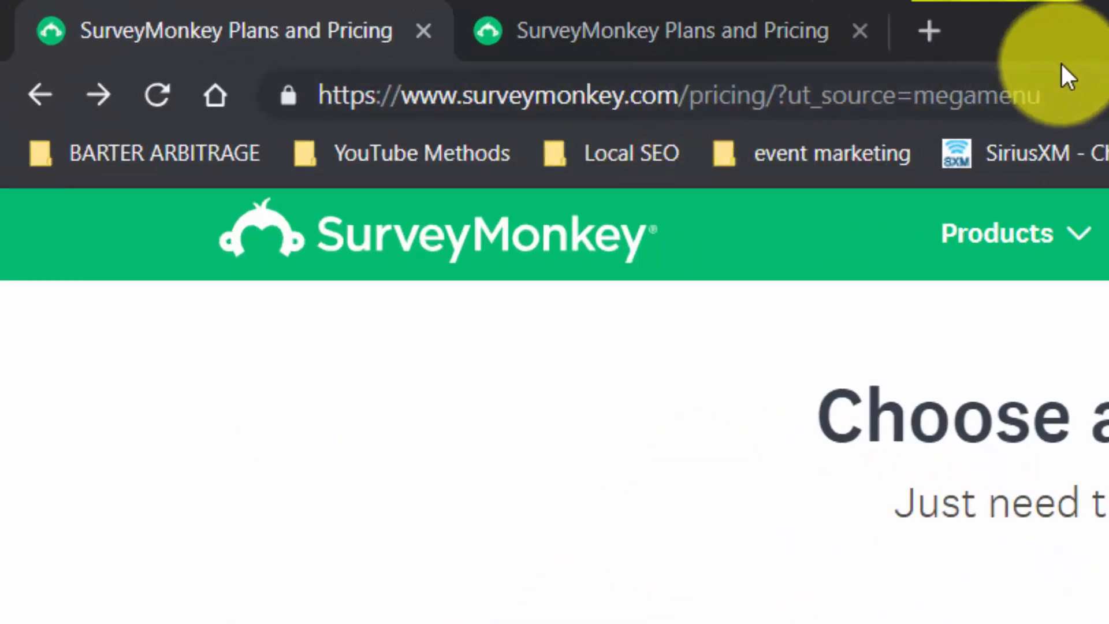
pyautogui.click(703, 30)
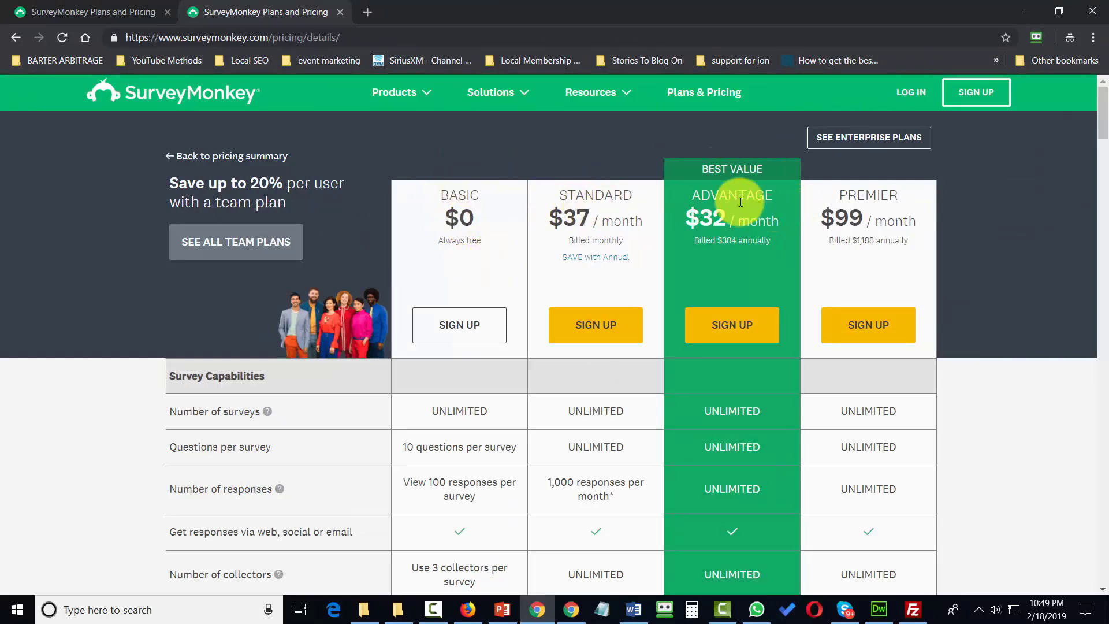
pyautogui.scroll(-1, 589, 257)
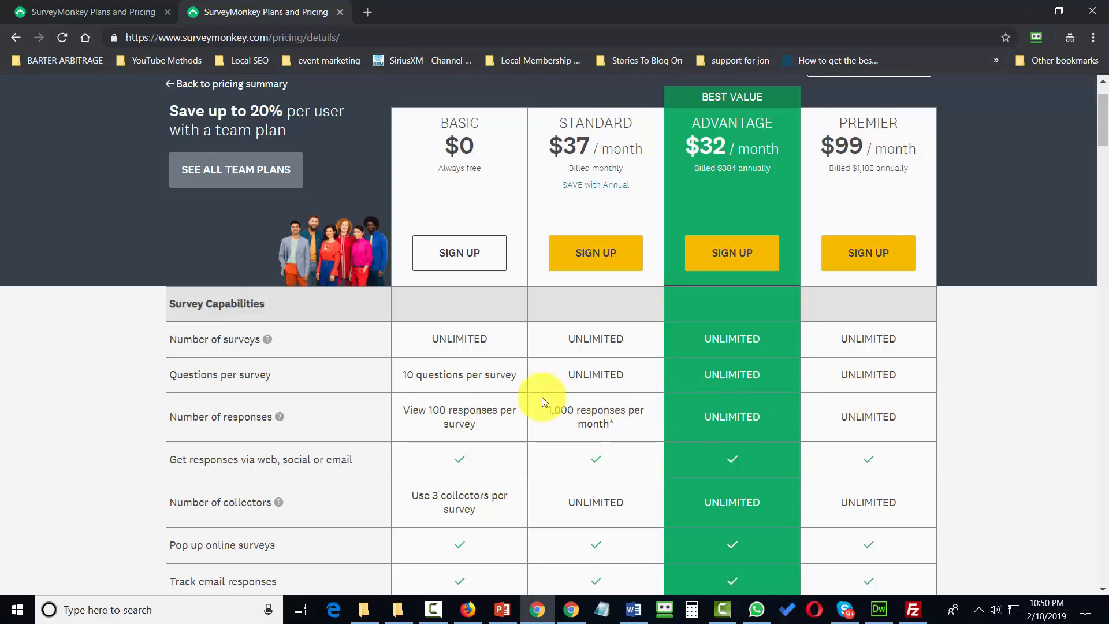
pyautogui.scroll(-15, 542, 397)
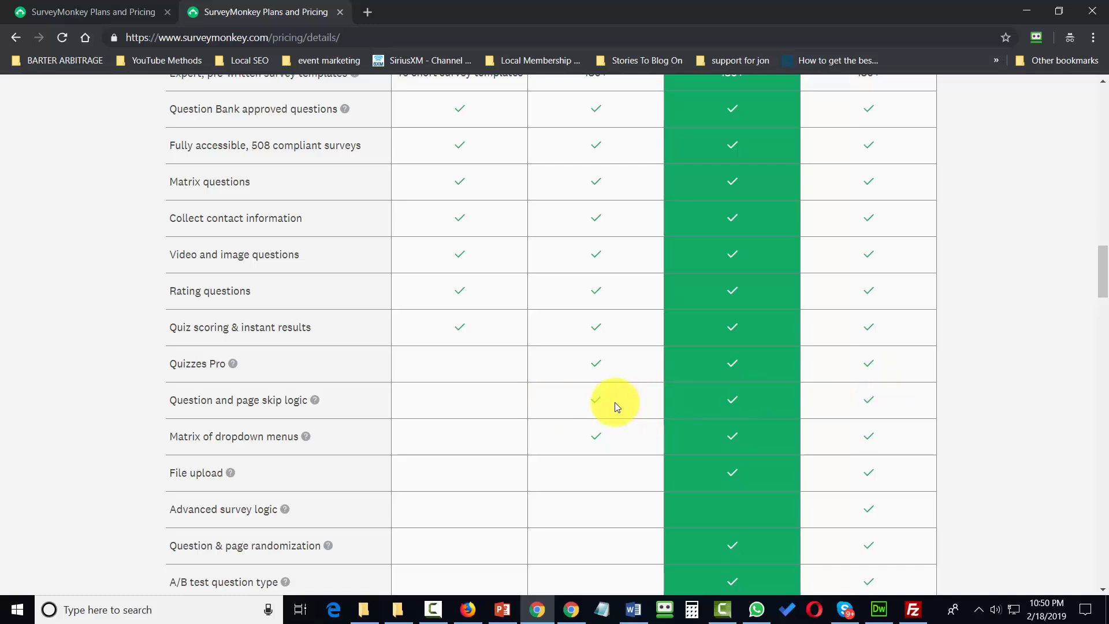
pyautogui.scroll(-5, 614, 403)
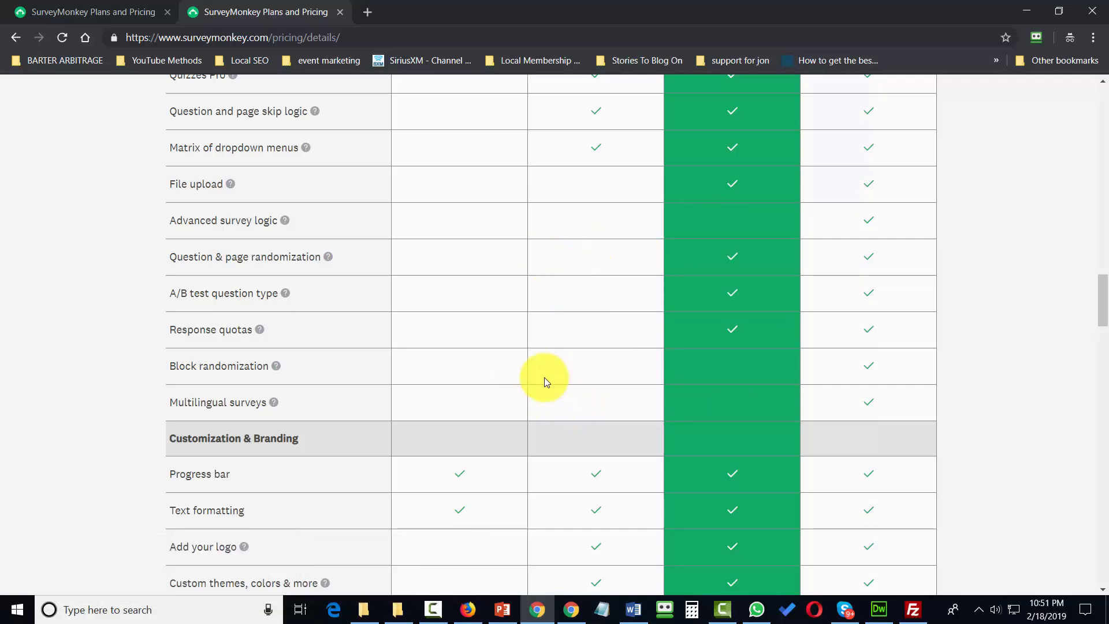
pyautogui.scroll(-5, 544, 378)
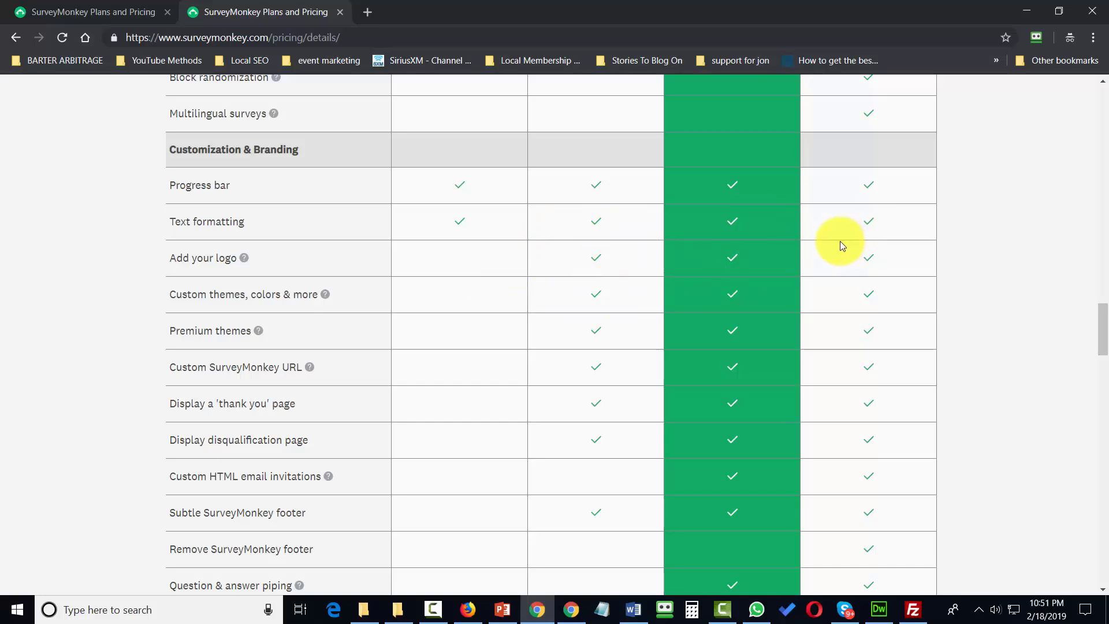
pyautogui.scroll(-4, 841, 245)
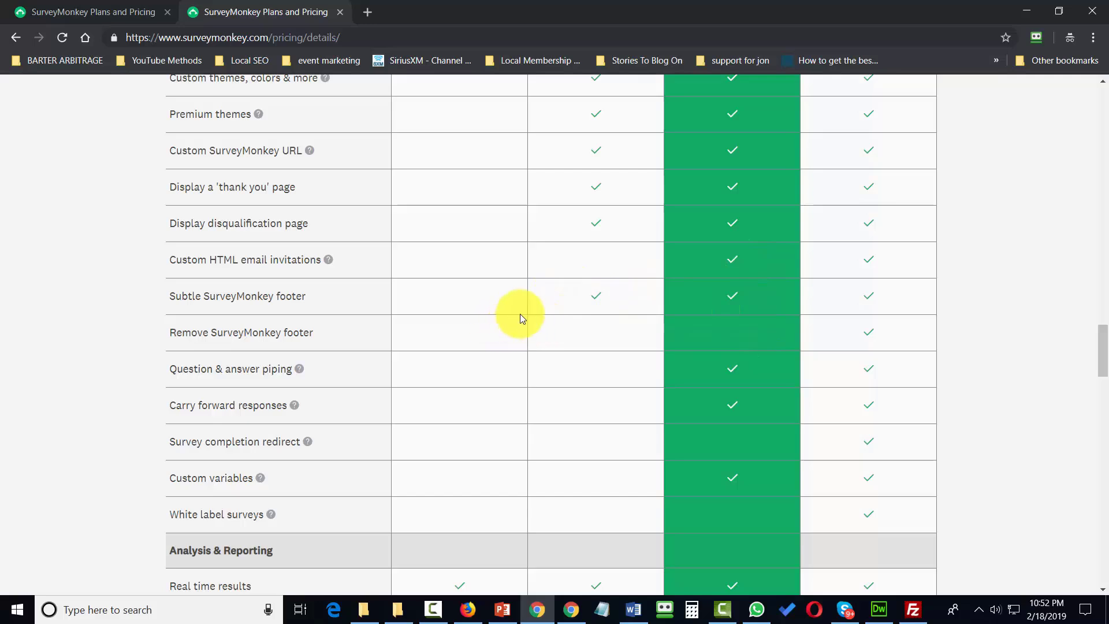
pyautogui.scroll(-20, 631, 307)
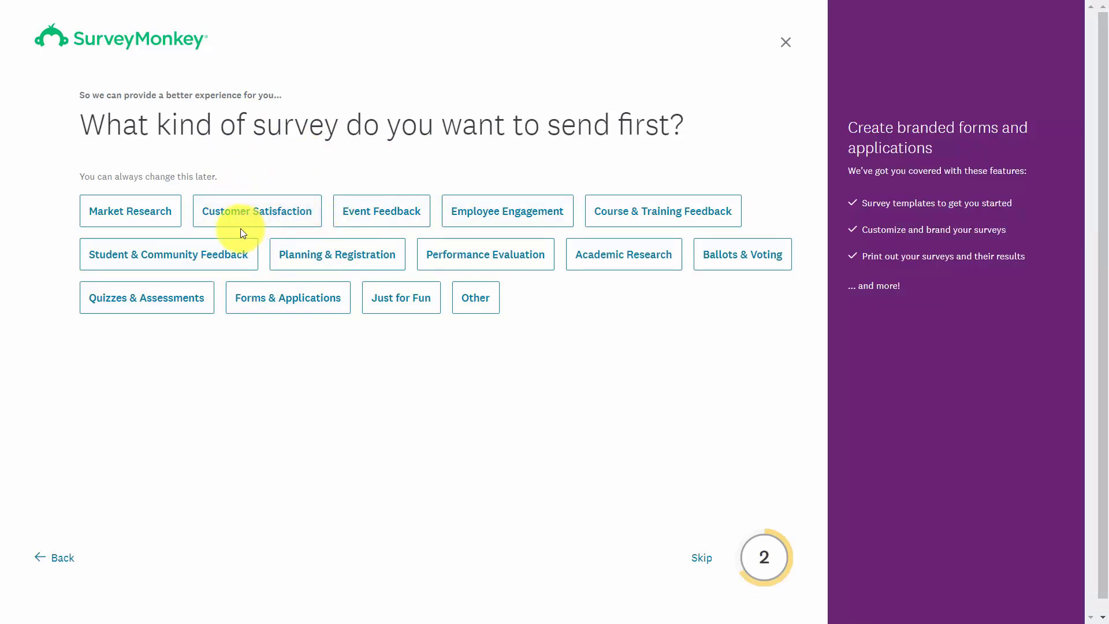
# Choose Student & Community Feedback as the kind of survey to send first
pyautogui.click(195, 256)
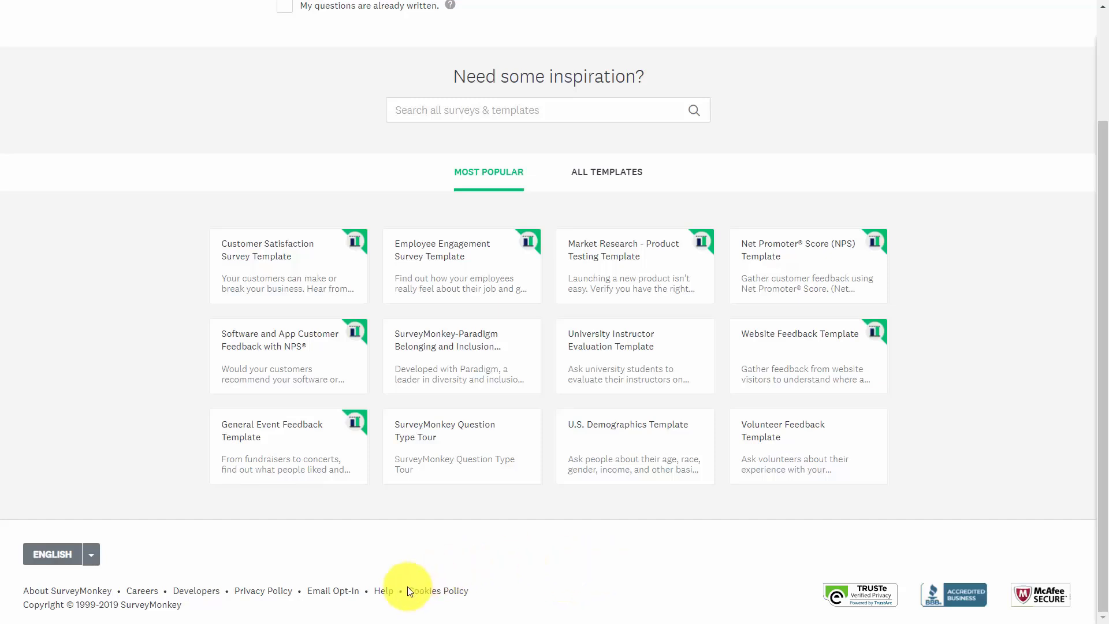
# Open the Discounts article in the Help Center and go to its Referral Discounts section
pyautogui.click(384, 594)
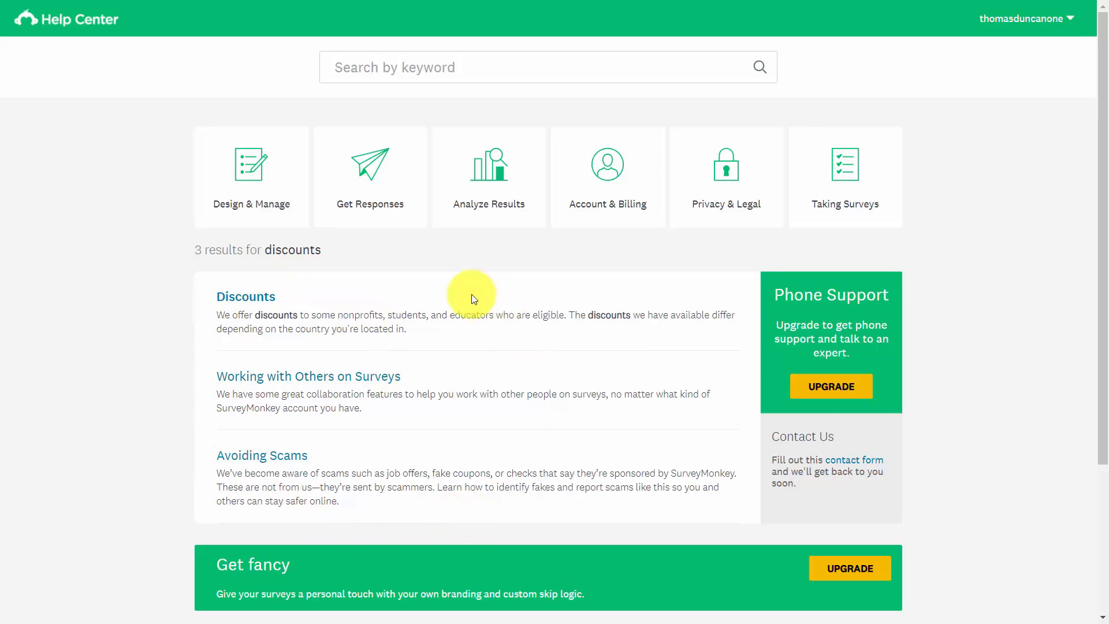
pyautogui.click(240, 298)
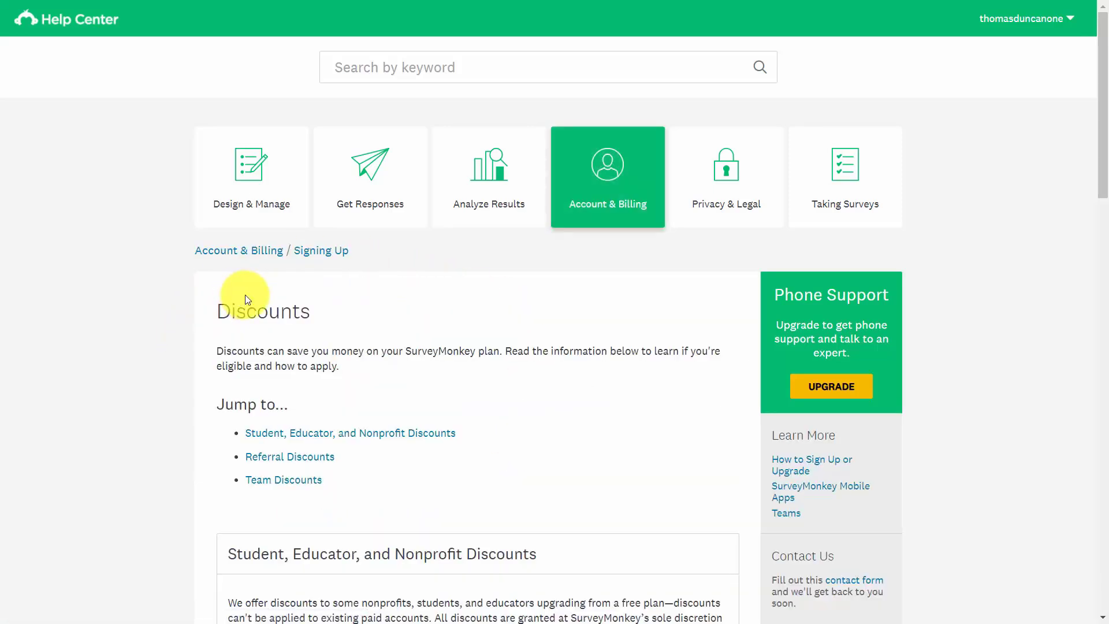
pyautogui.scroll(-3, 428, 241)
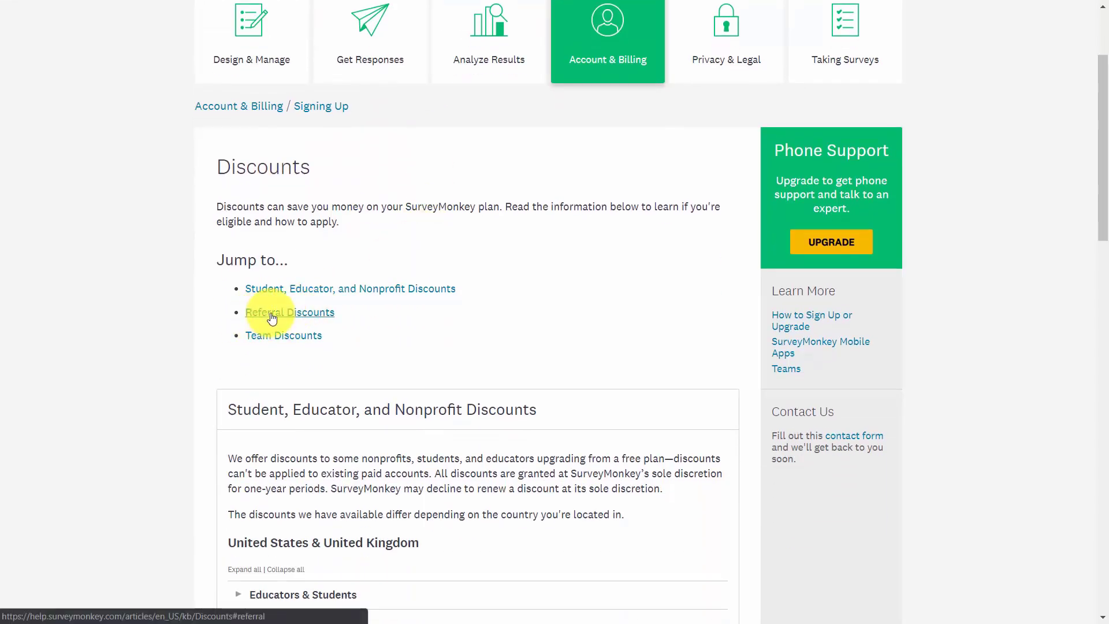
pyautogui.click(289, 313)
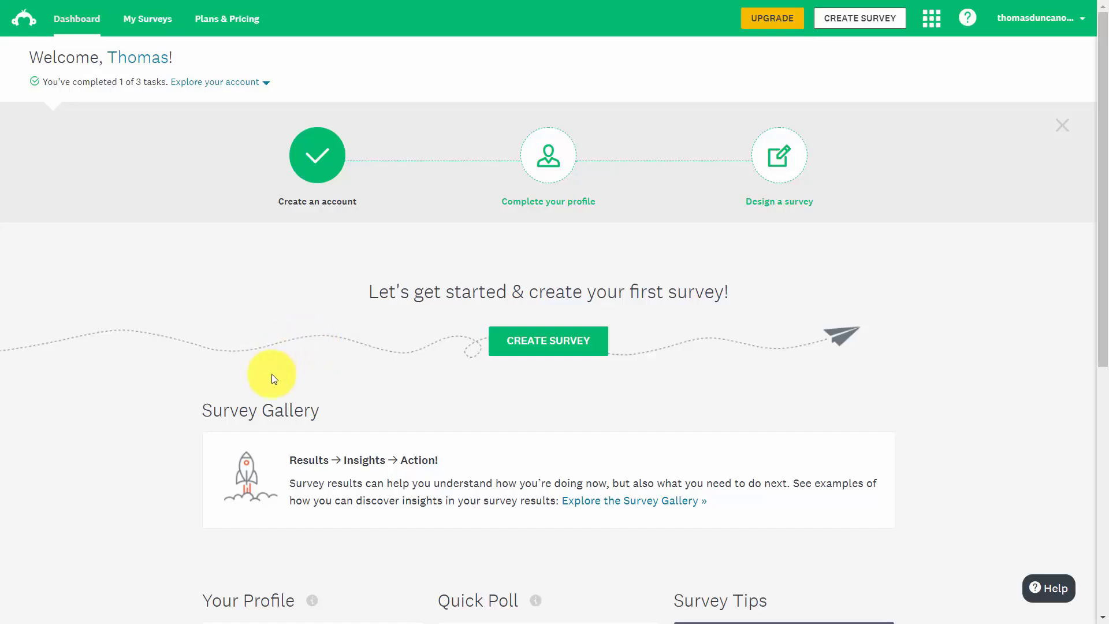
# Start a new survey and browse all survey templates and their categories
pyautogui.click(541, 344)
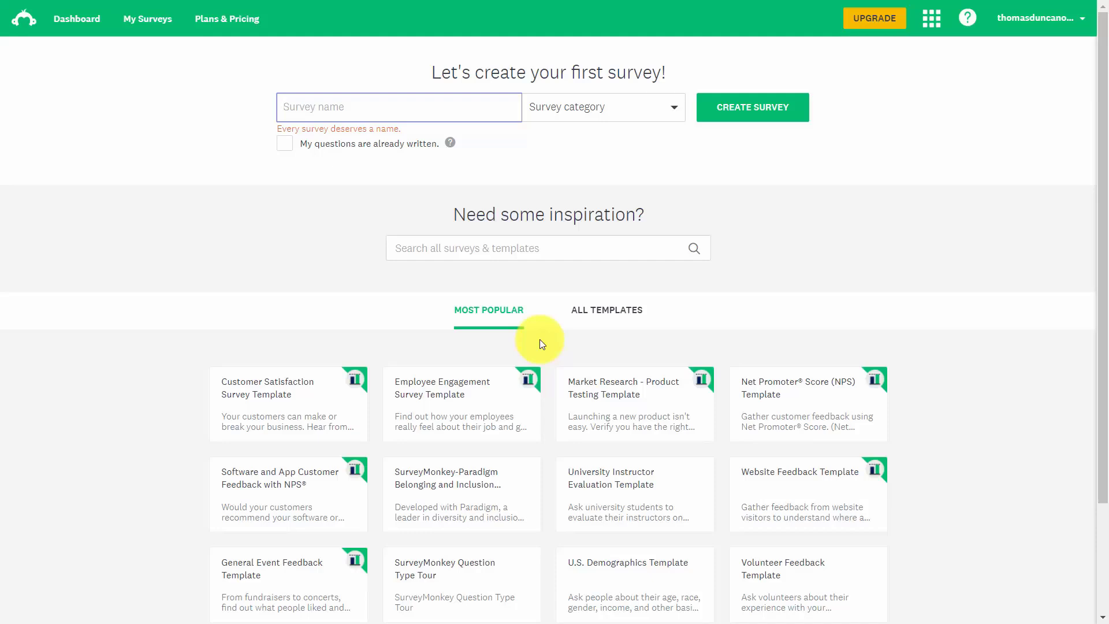
pyautogui.click(608, 312)
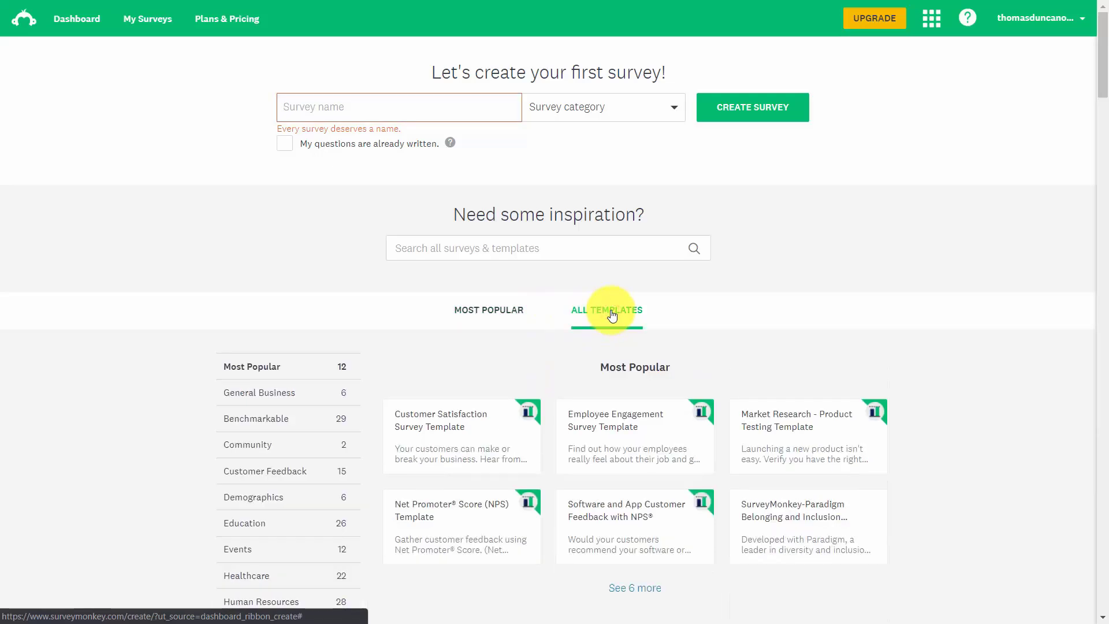
pyautogui.scroll(-3, 270, 318)
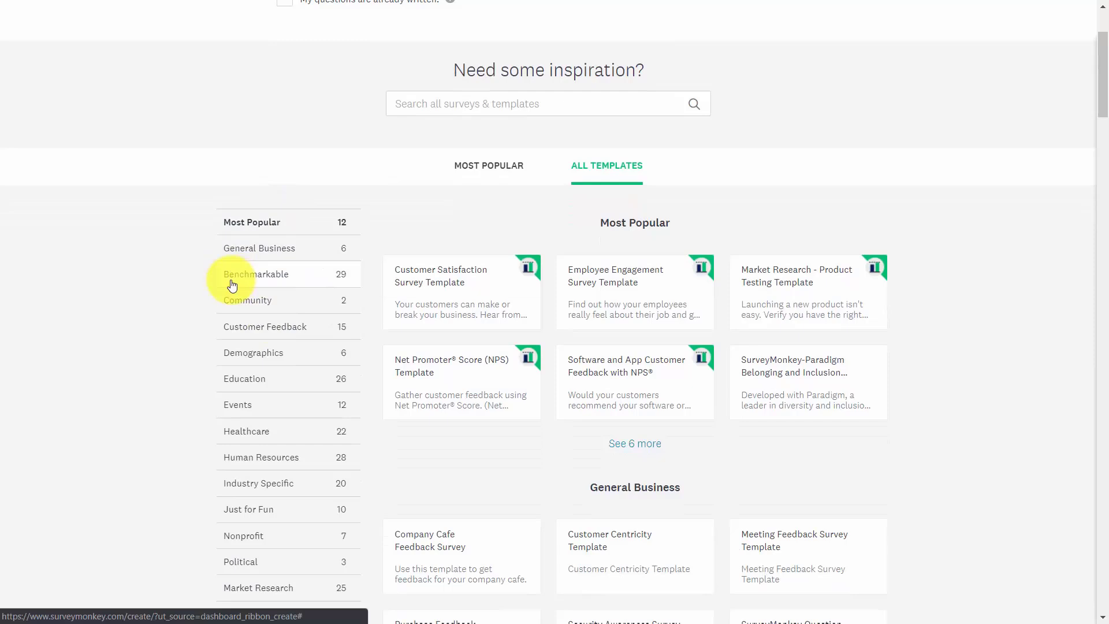
pyautogui.scroll(-1, 204, 300)
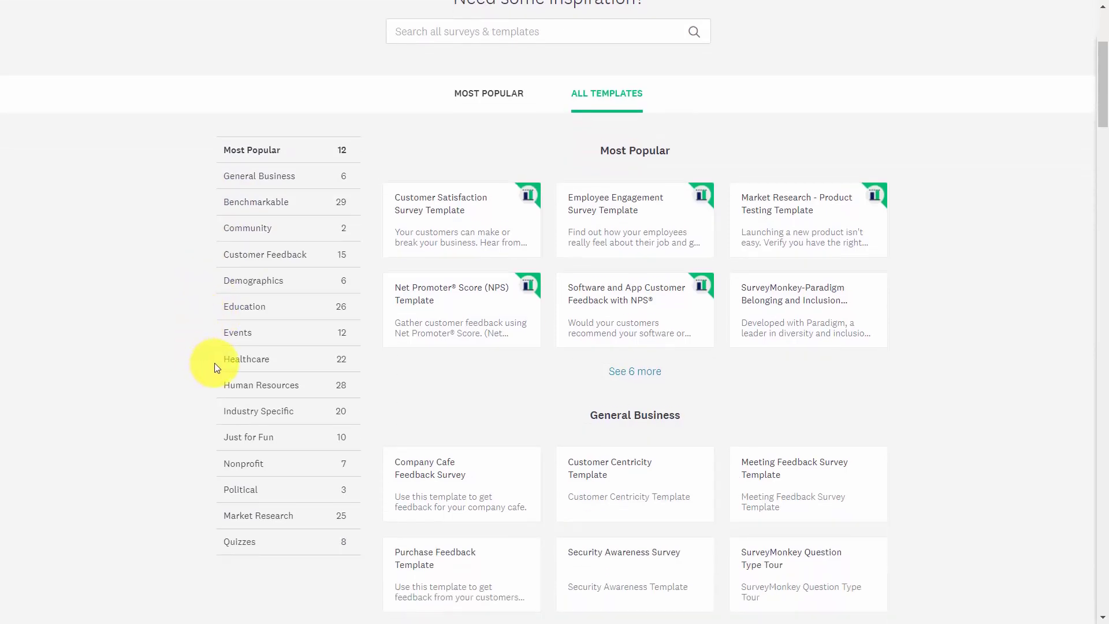
pyautogui.scroll(-2, 214, 362)
# Preview the questions of the Purchase Feedback Template in General Business and close the preview
pyautogui.moveTo(410, 396)
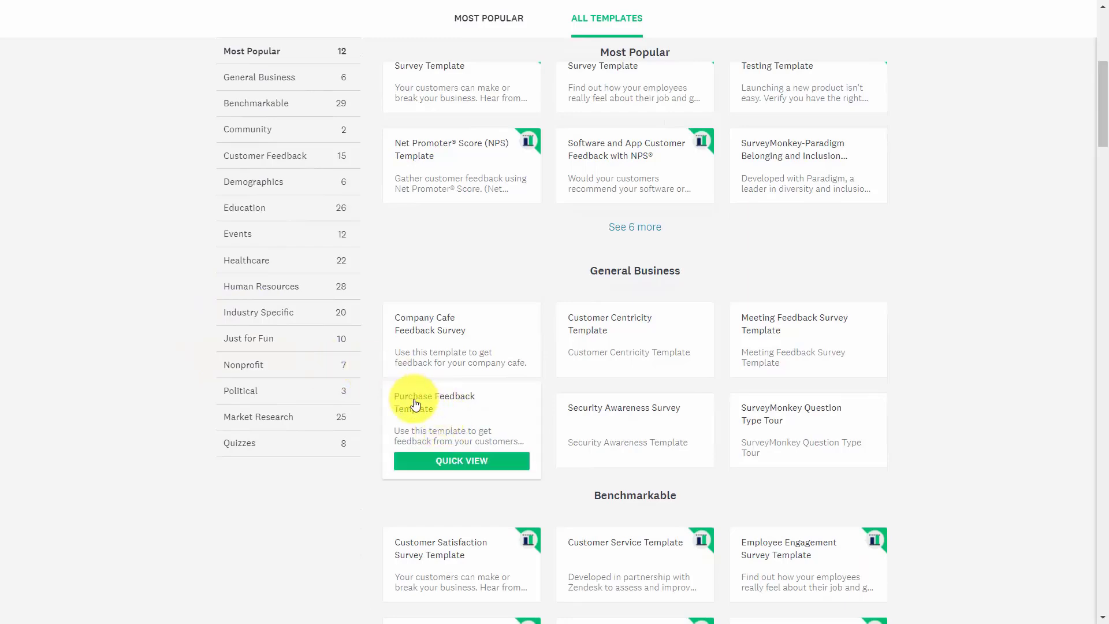
pyautogui.click(456, 461)
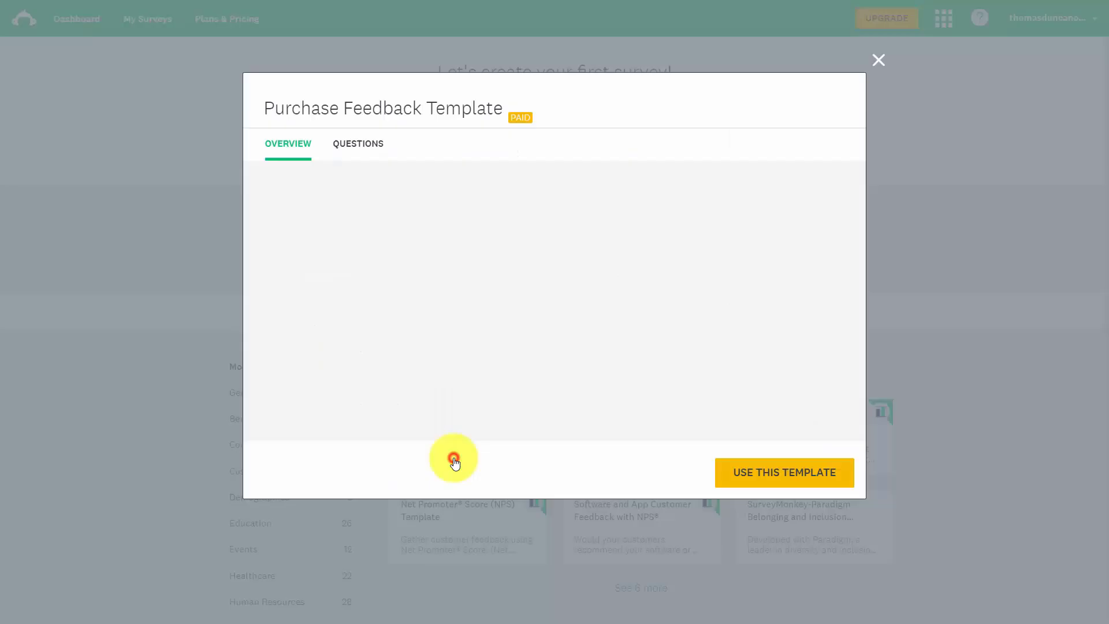
pyautogui.click(363, 156)
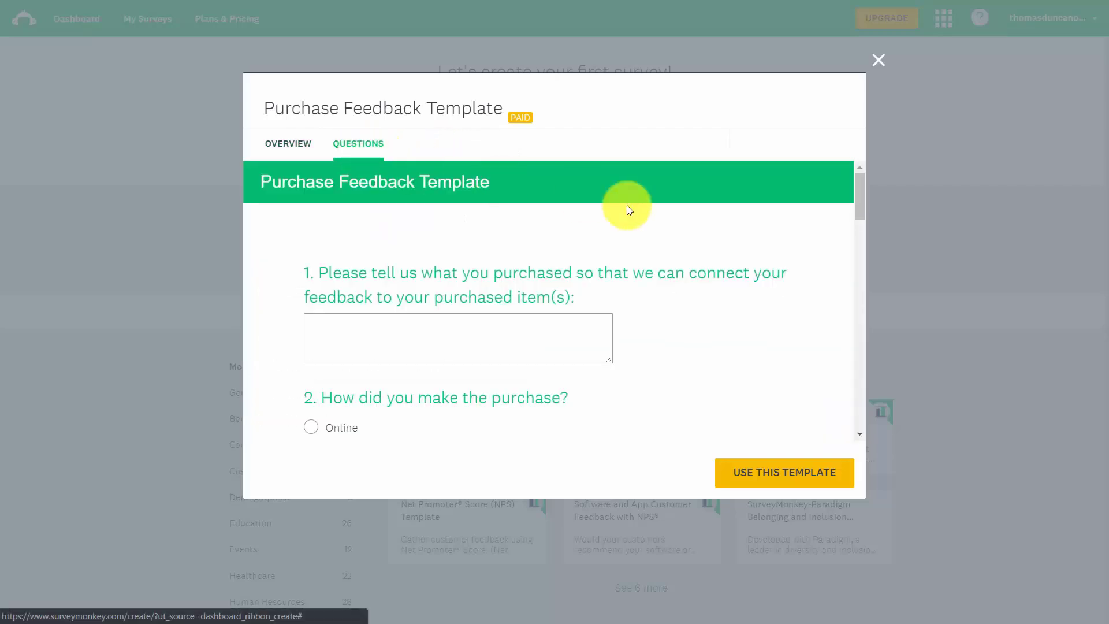
pyautogui.scroll(-5, 680, 225)
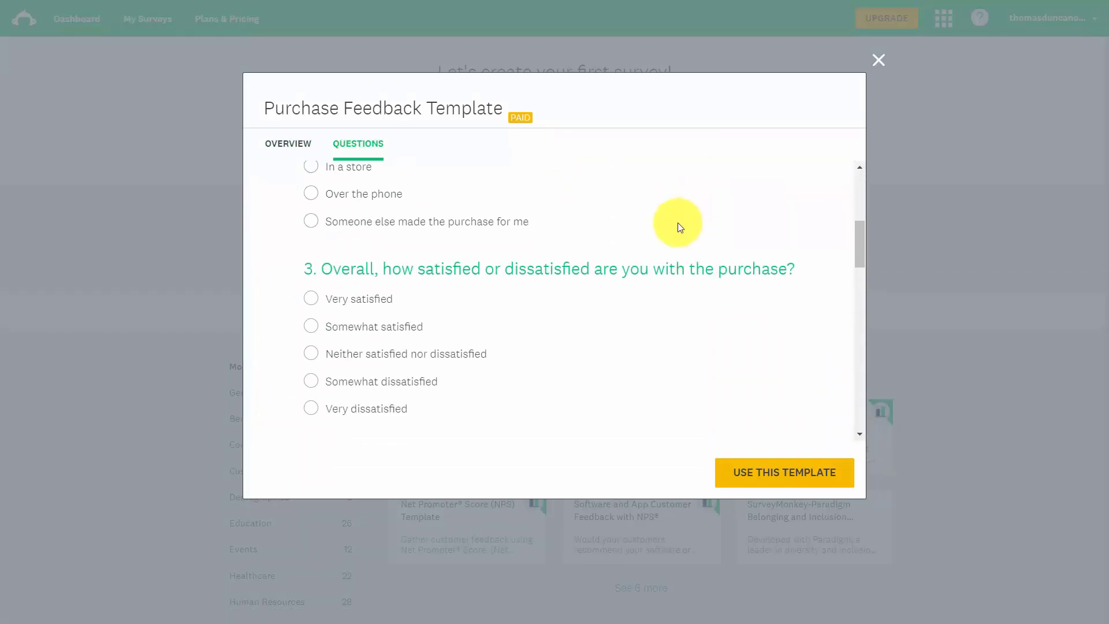
pyautogui.scroll(-5, 679, 223)
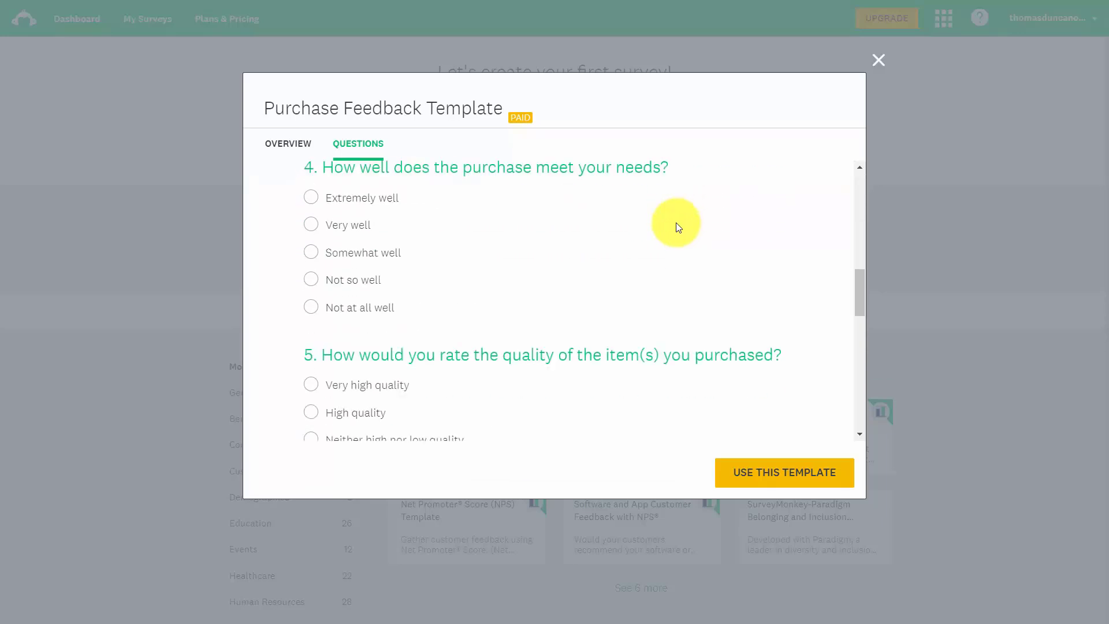
pyautogui.scroll(-3, 676, 223)
pyautogui.rightClick(629, 235)
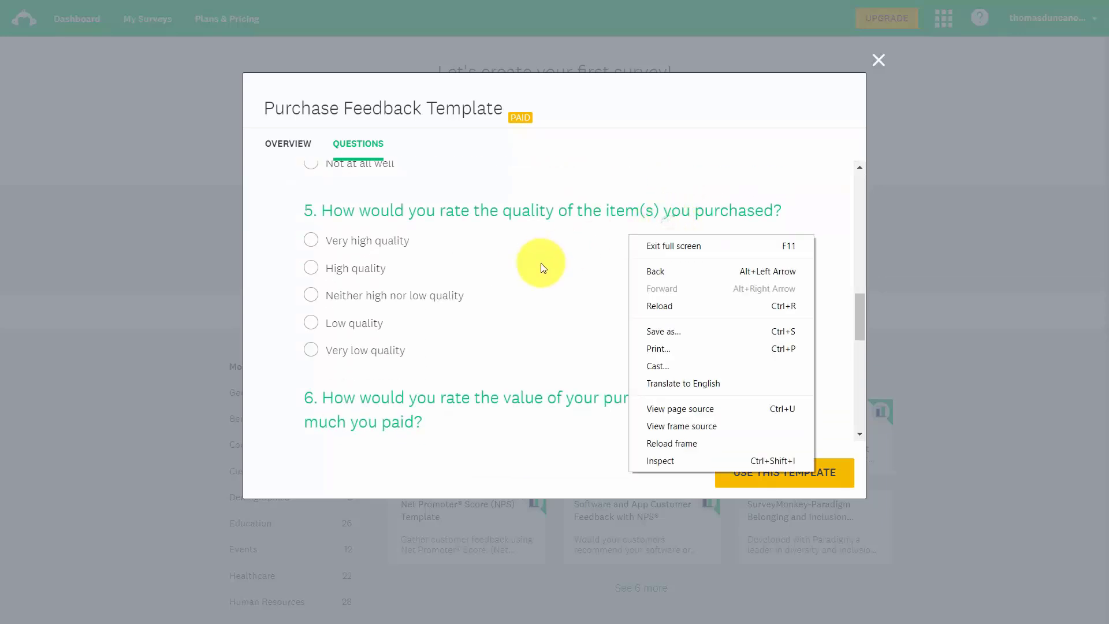
pyautogui.click(614, 144)
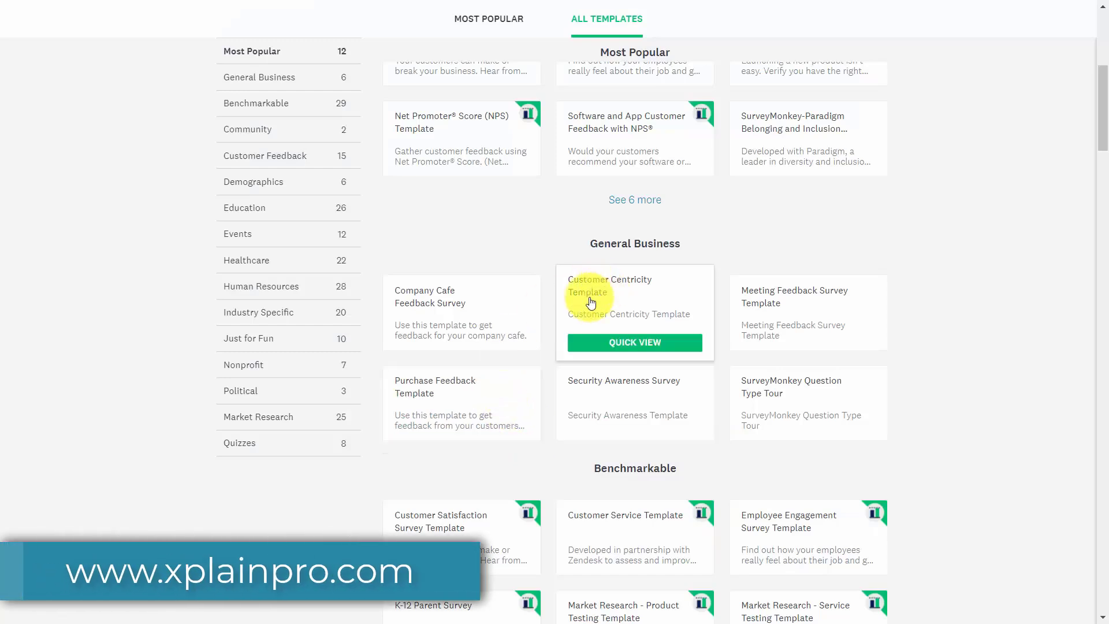
# Preview the questions of the Customer Centricity Template and create the survey from that template
pyautogui.click(624, 343)
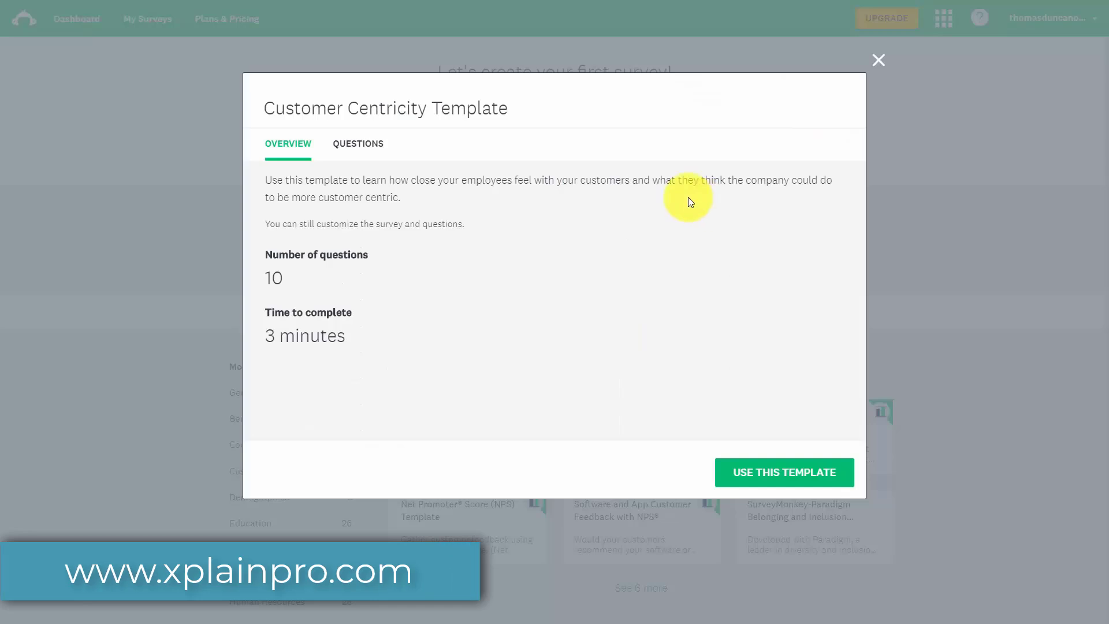
pyautogui.click(356, 149)
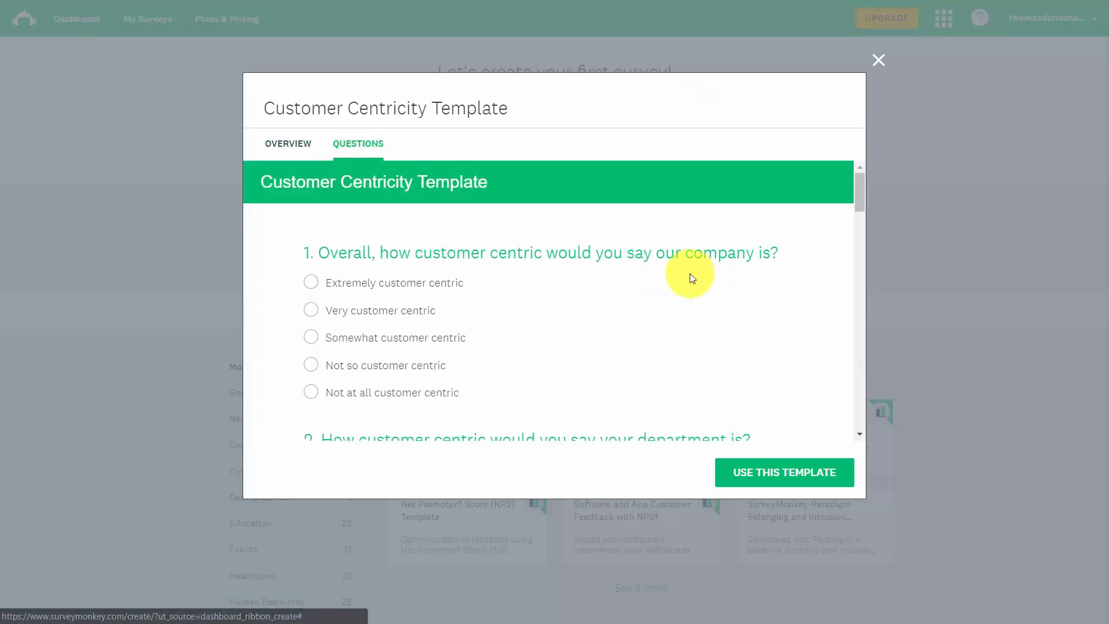
pyautogui.scroll(-3, 685, 272)
pyautogui.scroll(-5, 683, 274)
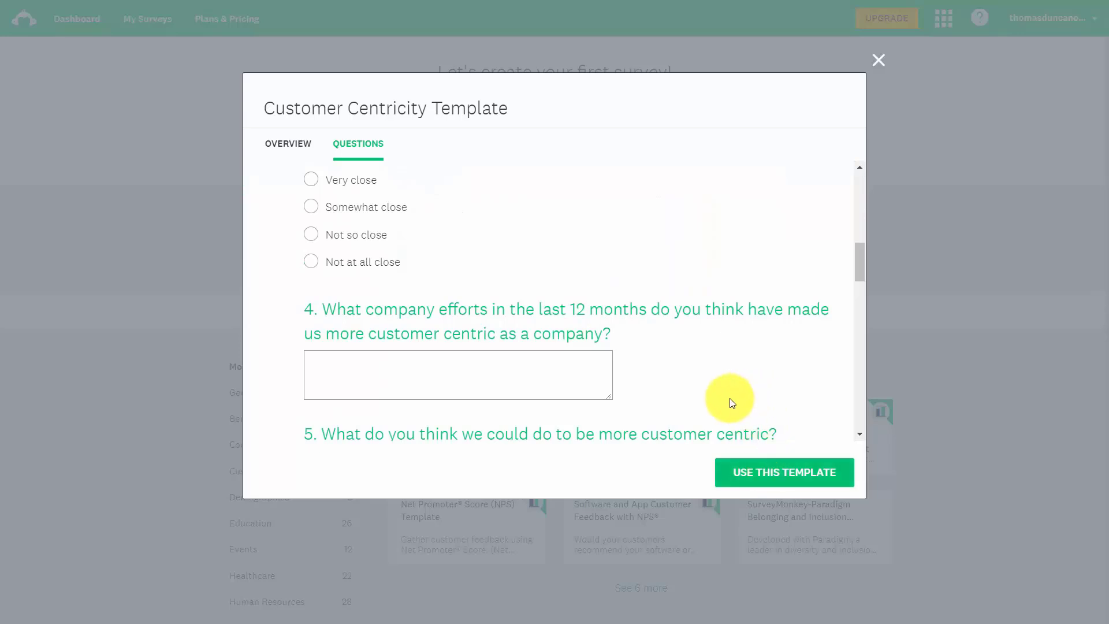
pyautogui.click(759, 474)
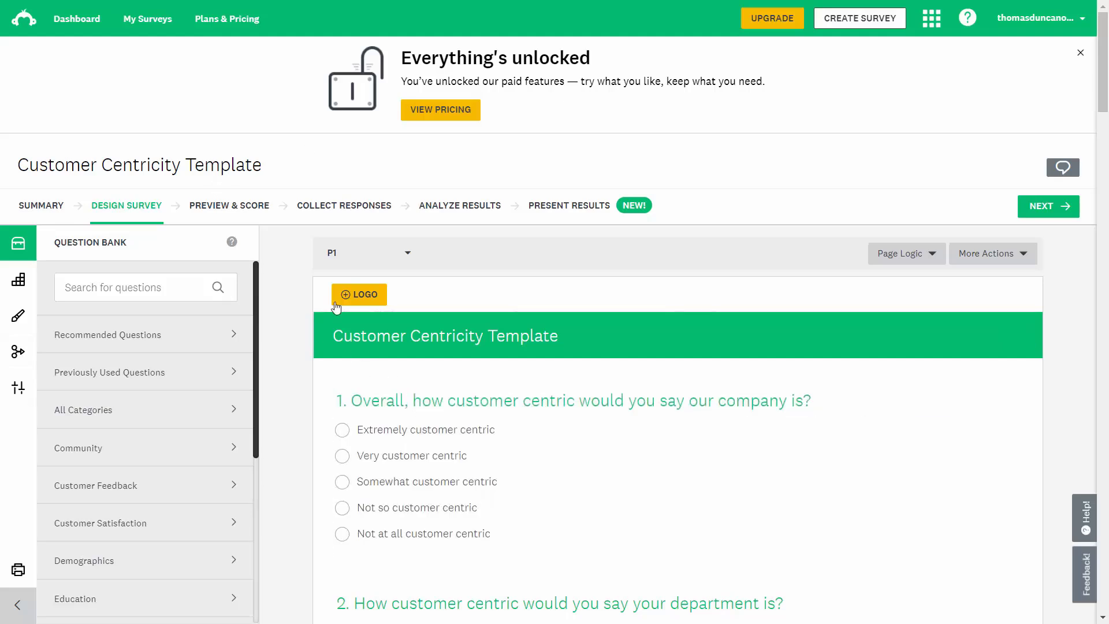
# Open the list of the account's surveys
pyautogui.click(149, 20)
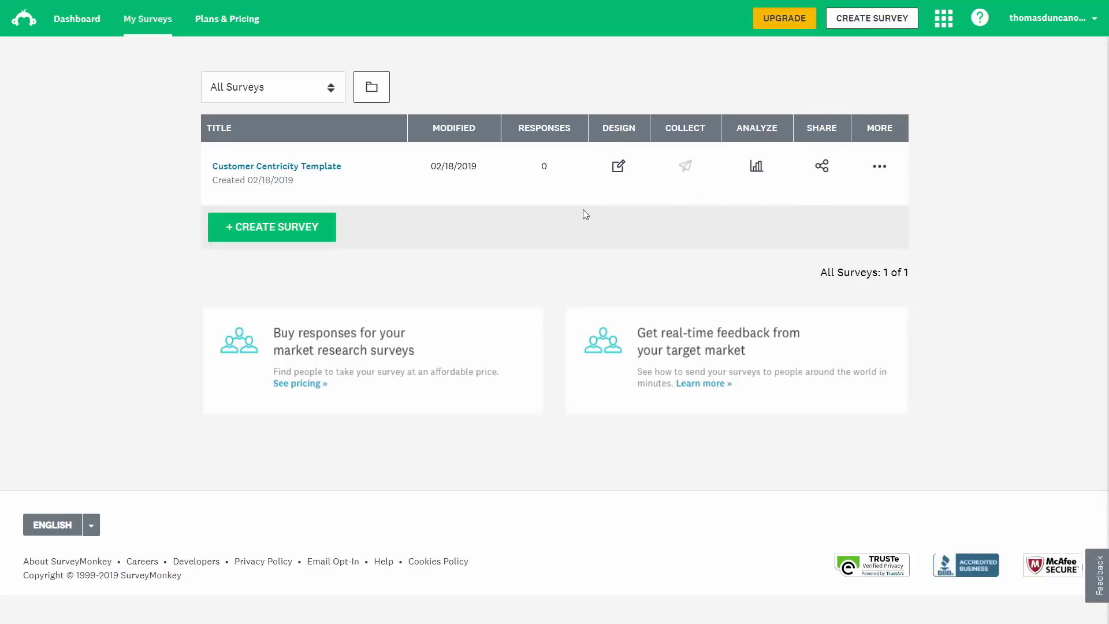
# Delete the Customer Centricity Template survey and start a blank survey titled Video Tutorials
pyautogui.click(878, 169)
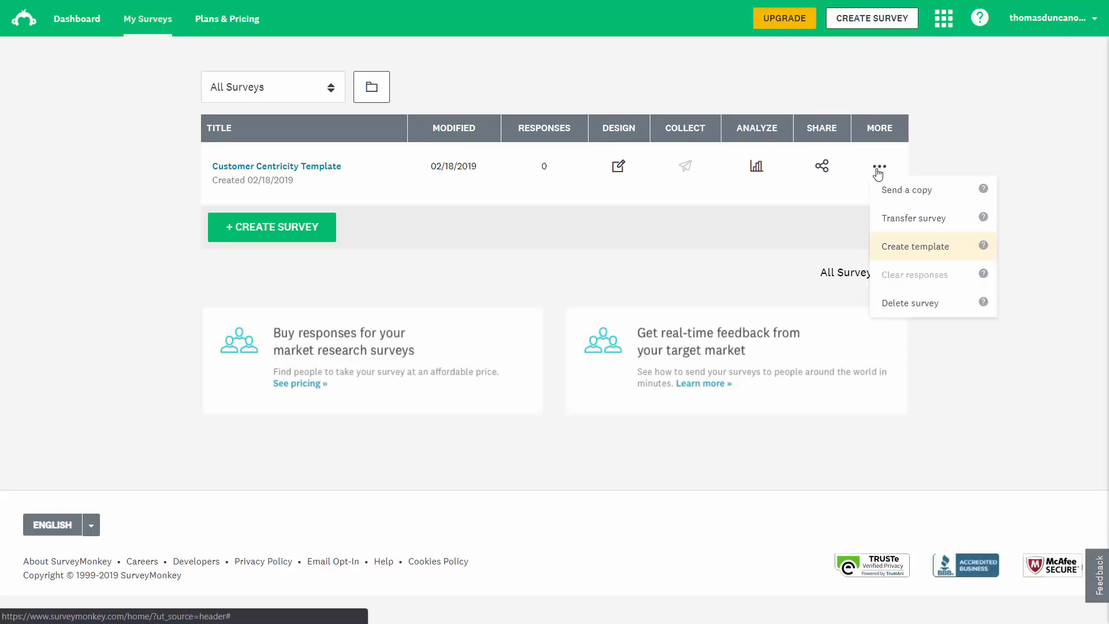
pyautogui.click(903, 302)
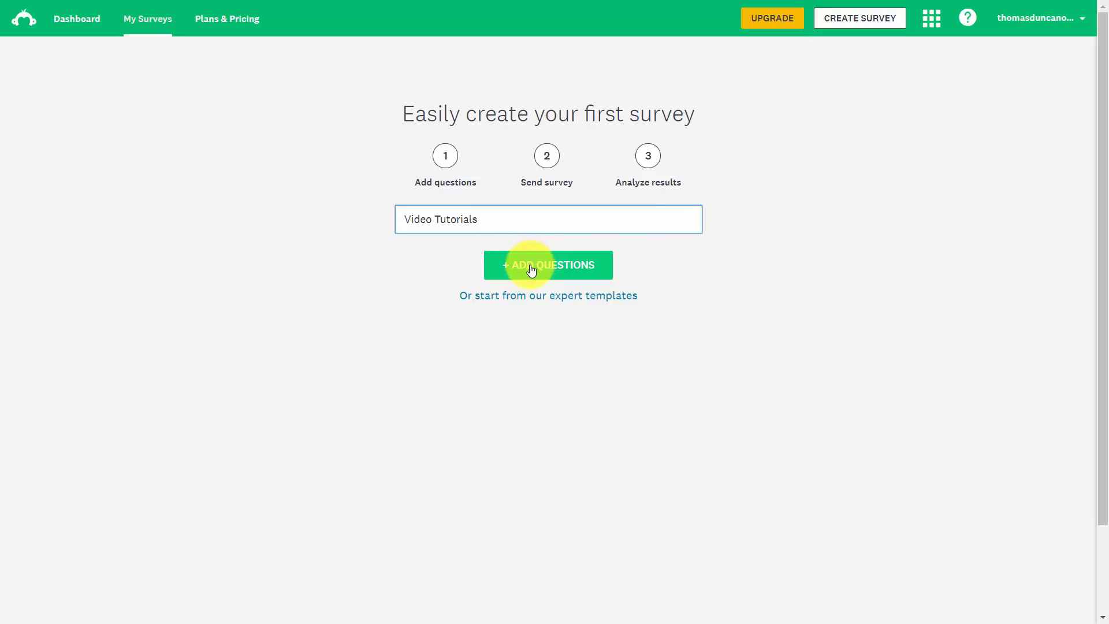
pyautogui.click(531, 270)
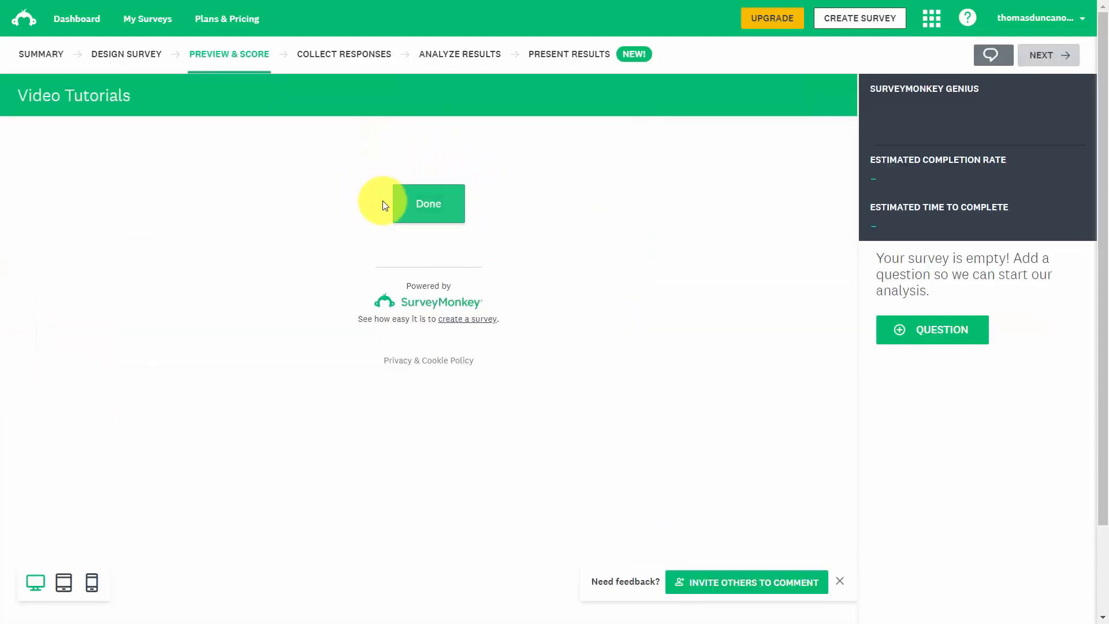
# Look through the response collection options, results analysis and results presentation sections of the Video Tutorials survey
pyautogui.click(340, 54)
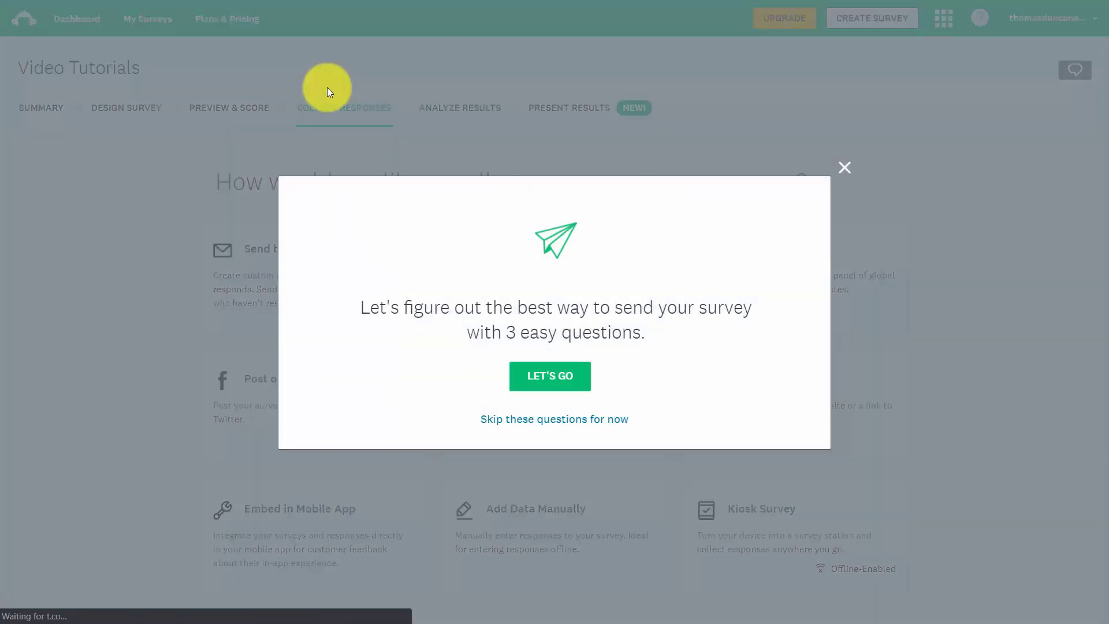
pyautogui.click(844, 168)
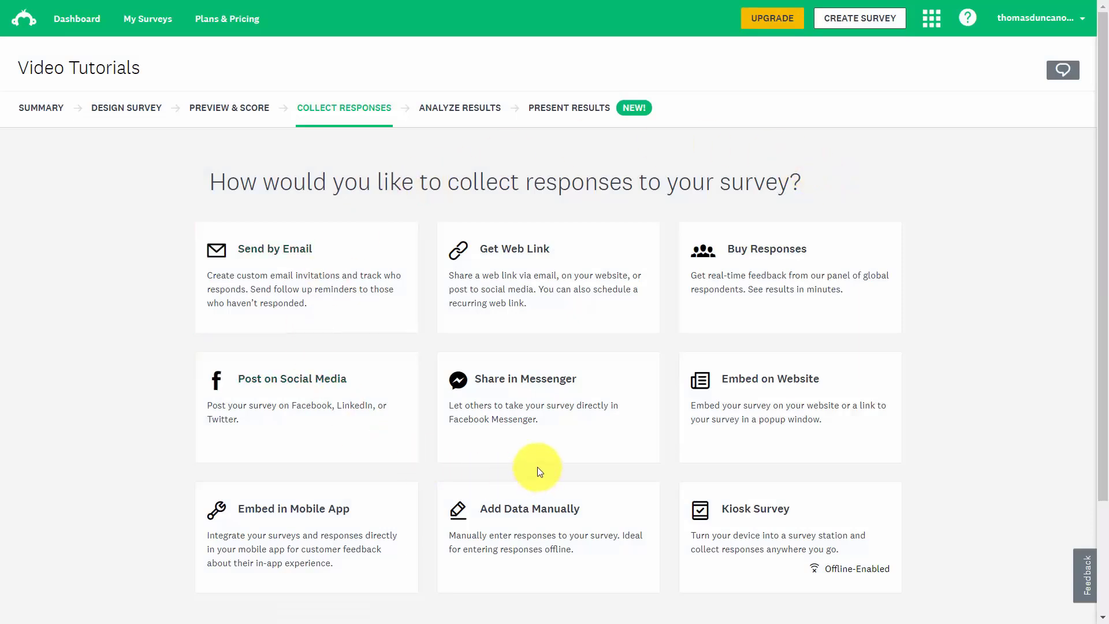
pyautogui.click(466, 114)
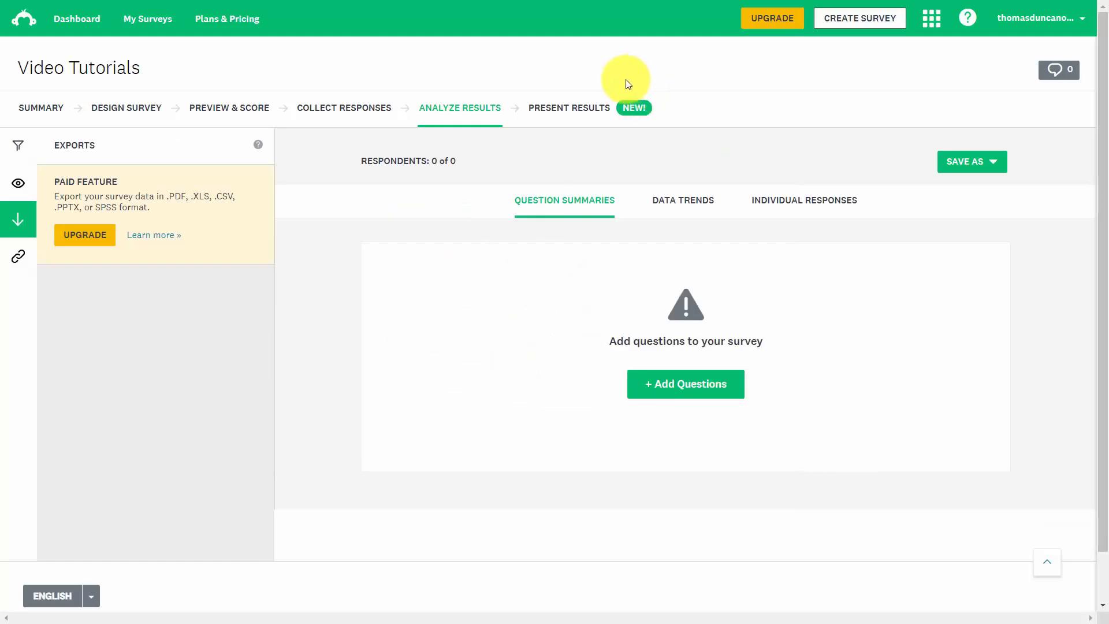
pyautogui.click(572, 108)
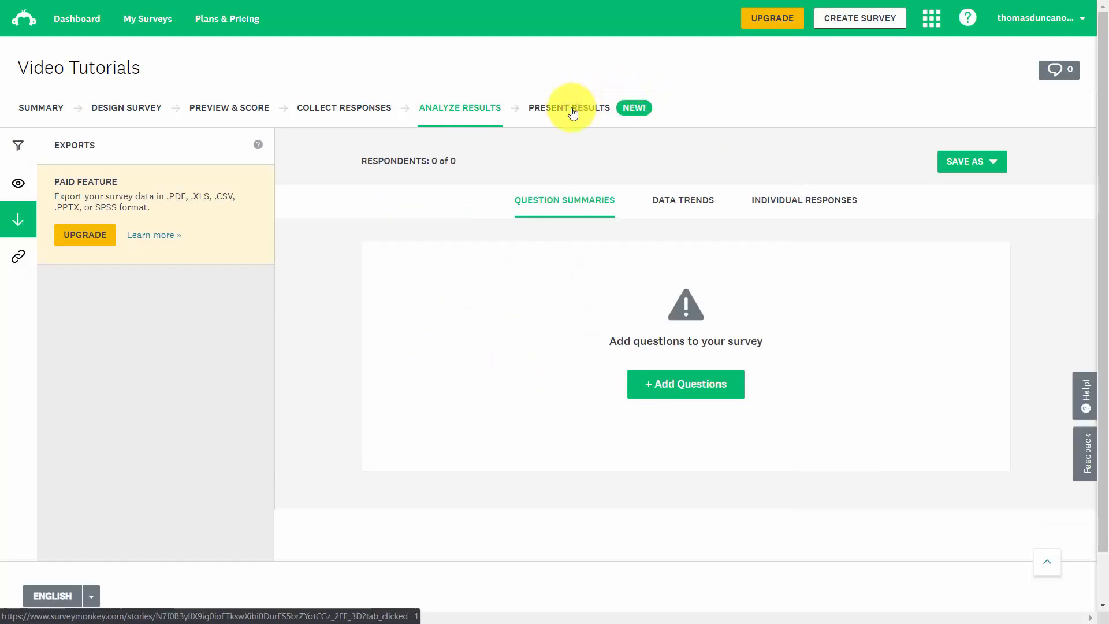
pyautogui.click(573, 109)
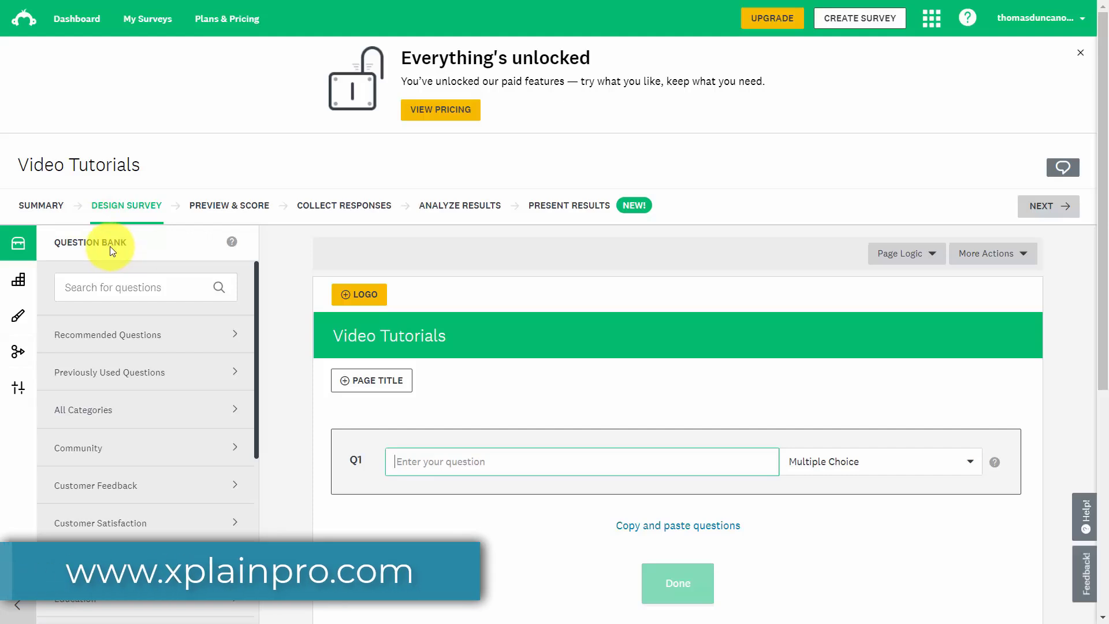
# Preview the Video Tutorials survey in its desktop, tablet and phone layouts
pyautogui.click(229, 205)
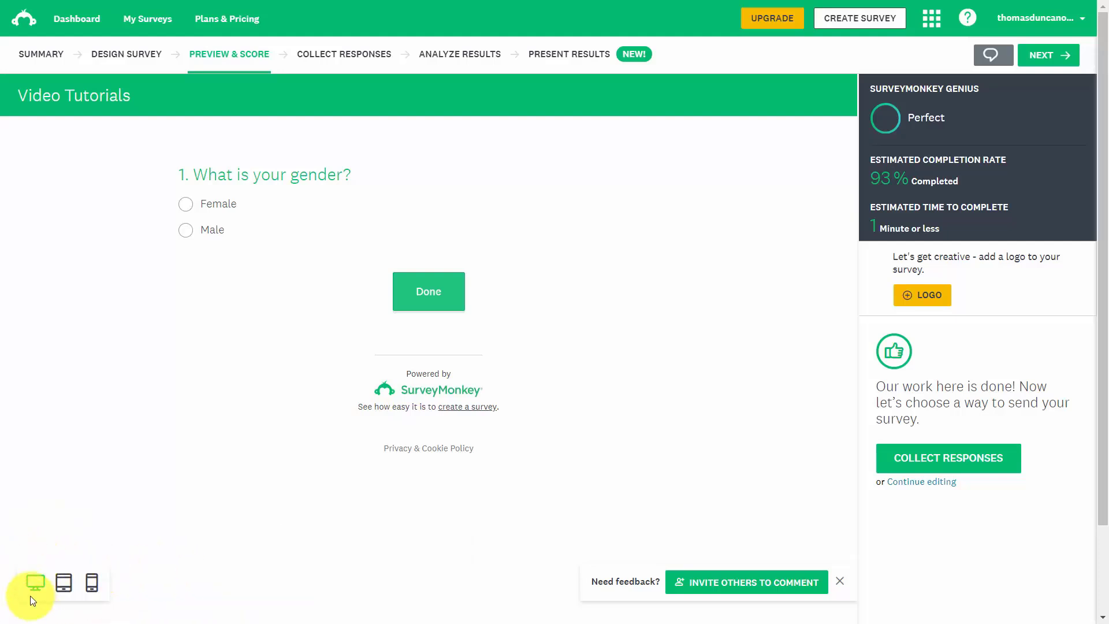
pyautogui.click(64, 584)
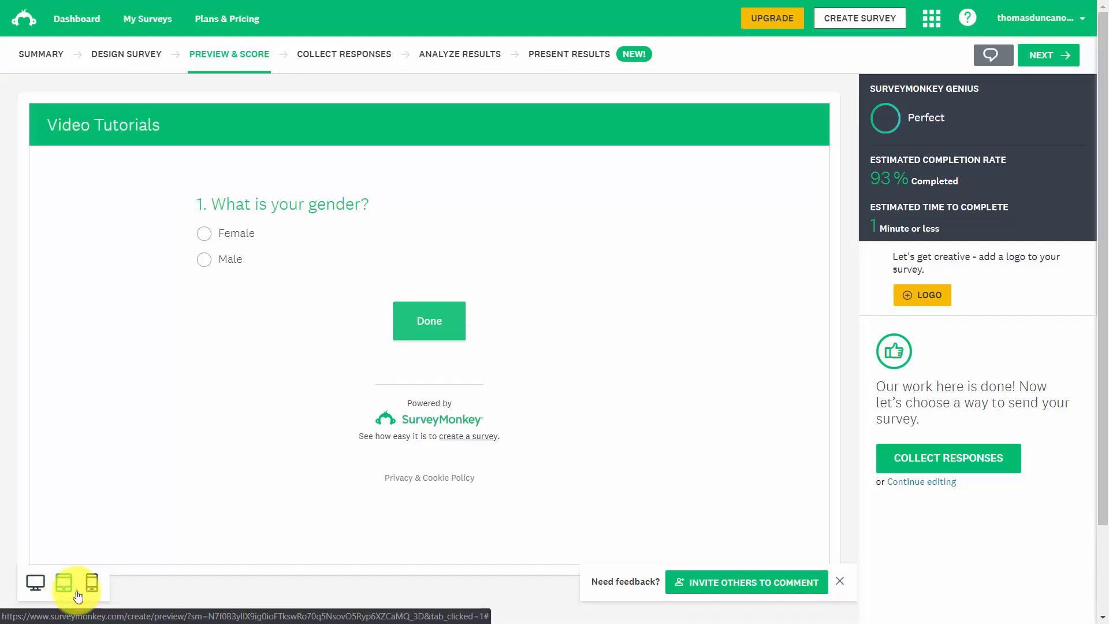
pyautogui.click(91, 585)
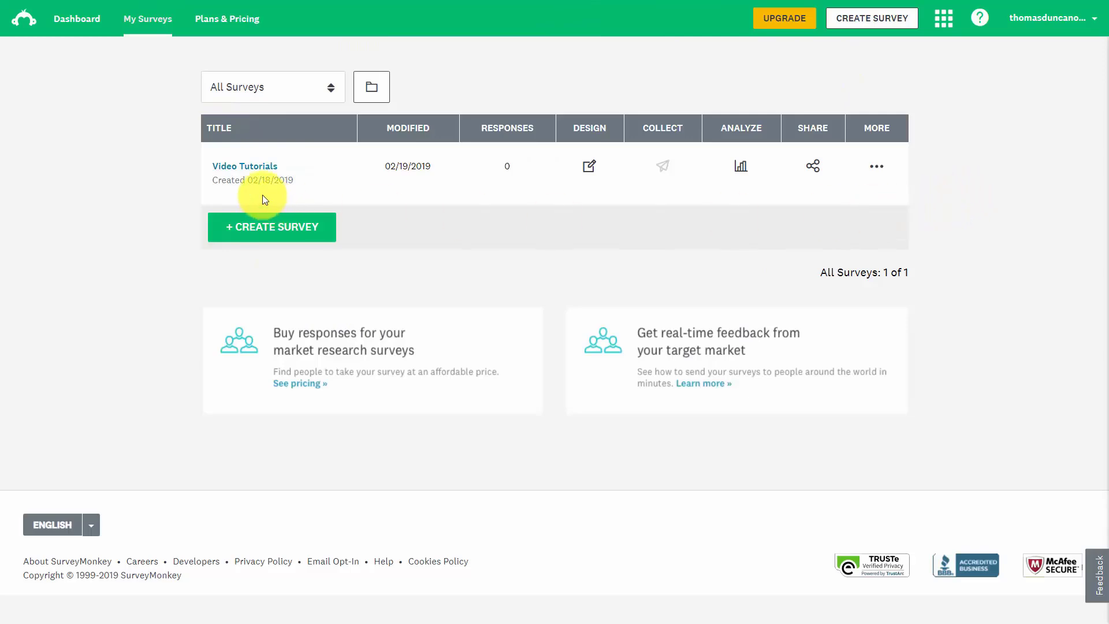
# Open the Video Tutorials survey and add "What is your first name?" from the question bank's recommended questions
pyautogui.click(252, 167)
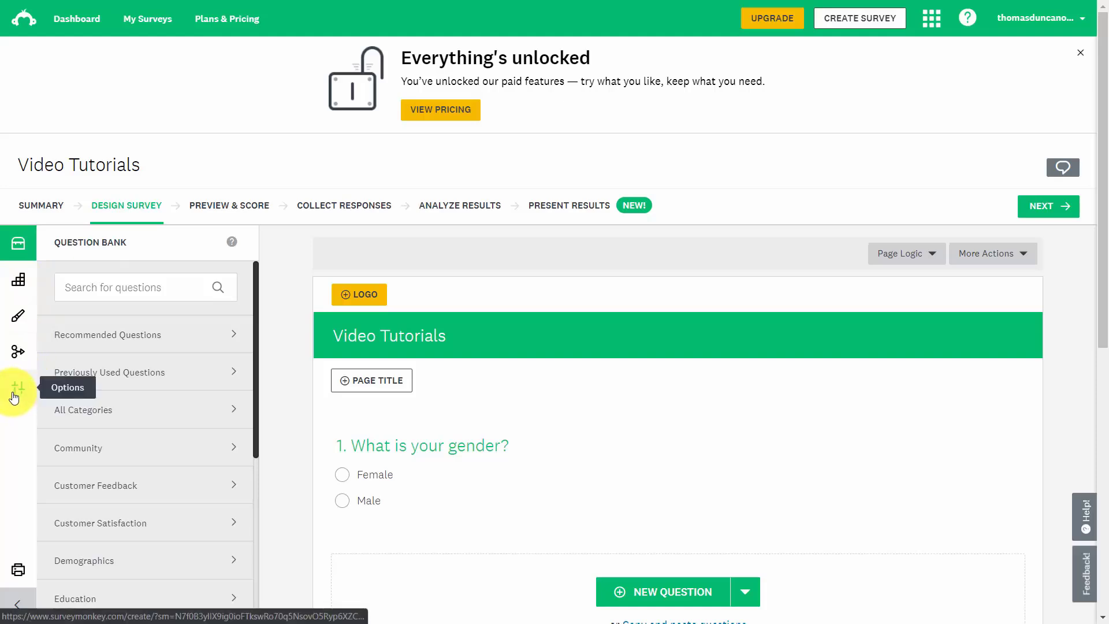
pyautogui.click(18, 246)
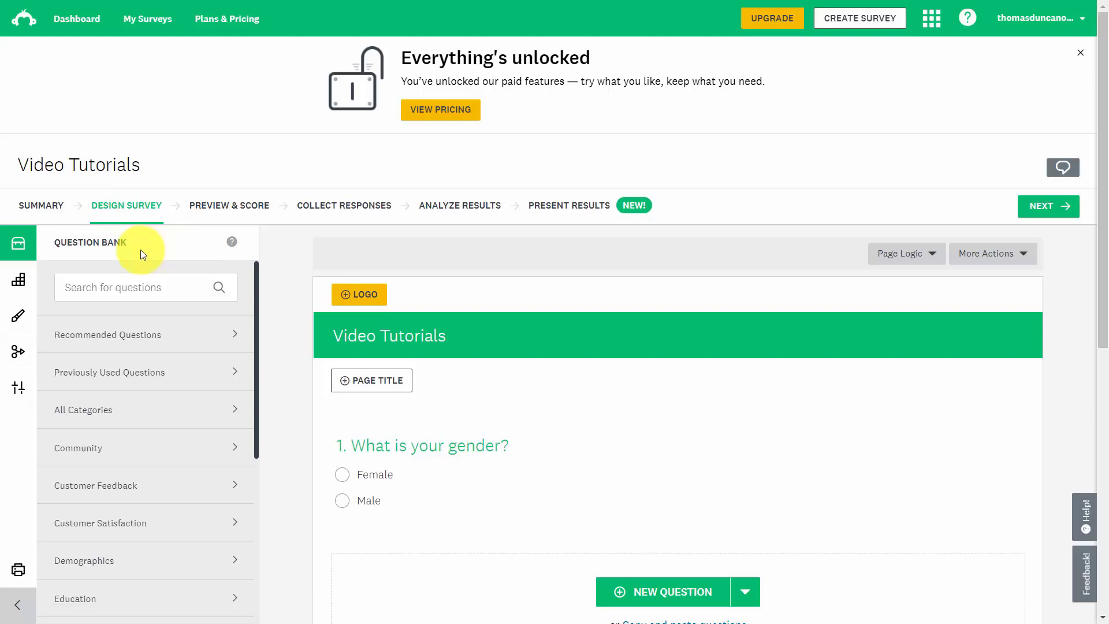
pyautogui.click(142, 335)
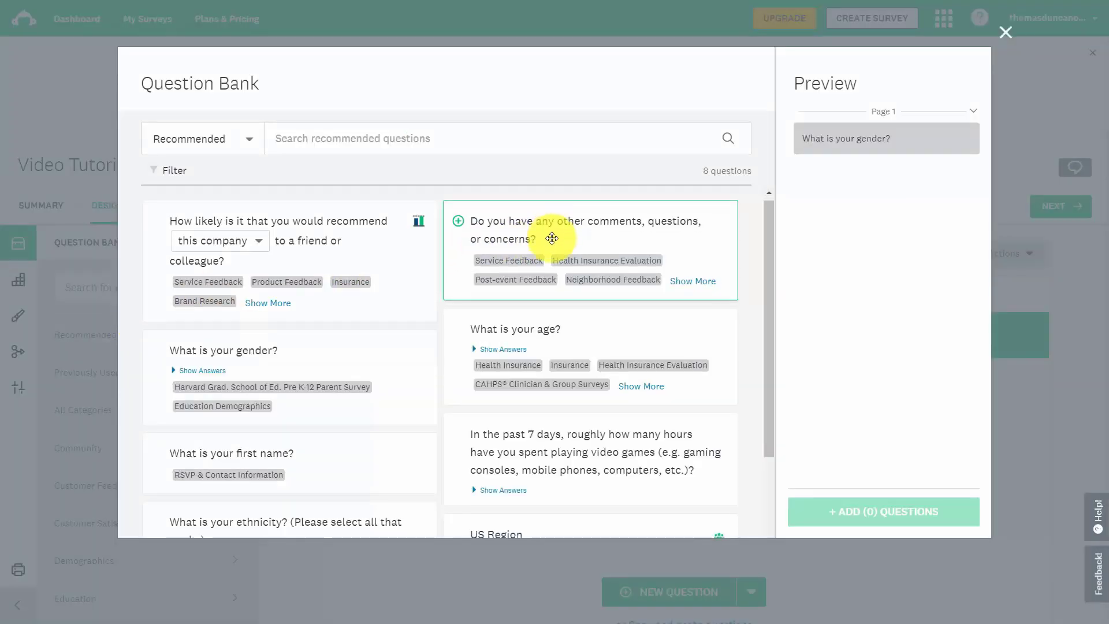
pyautogui.scroll(-3, 552, 238)
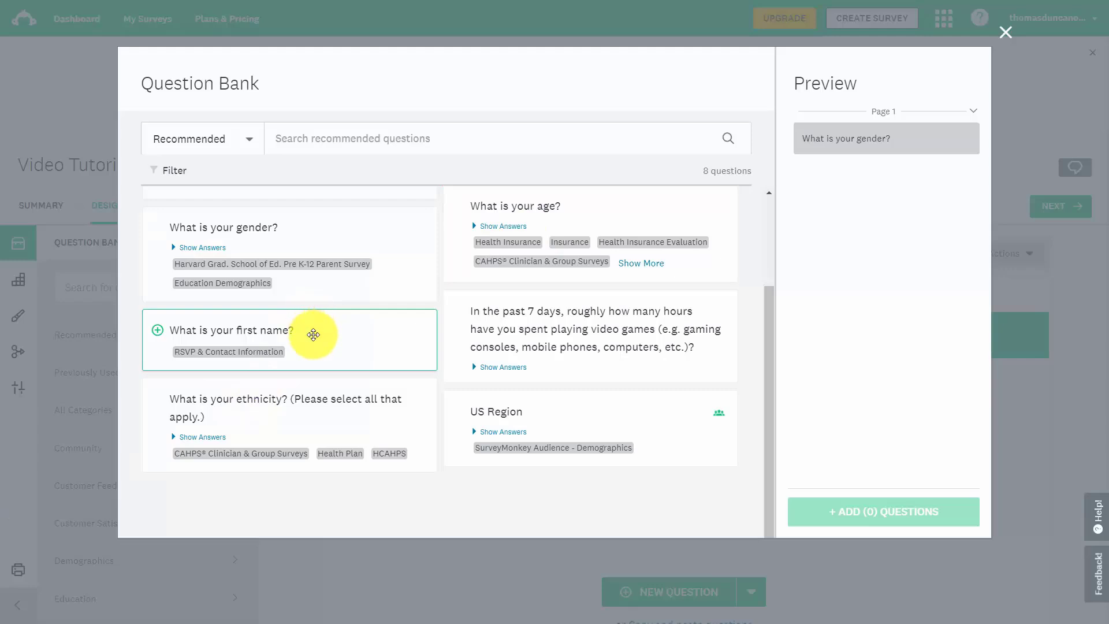
pyautogui.click(158, 331)
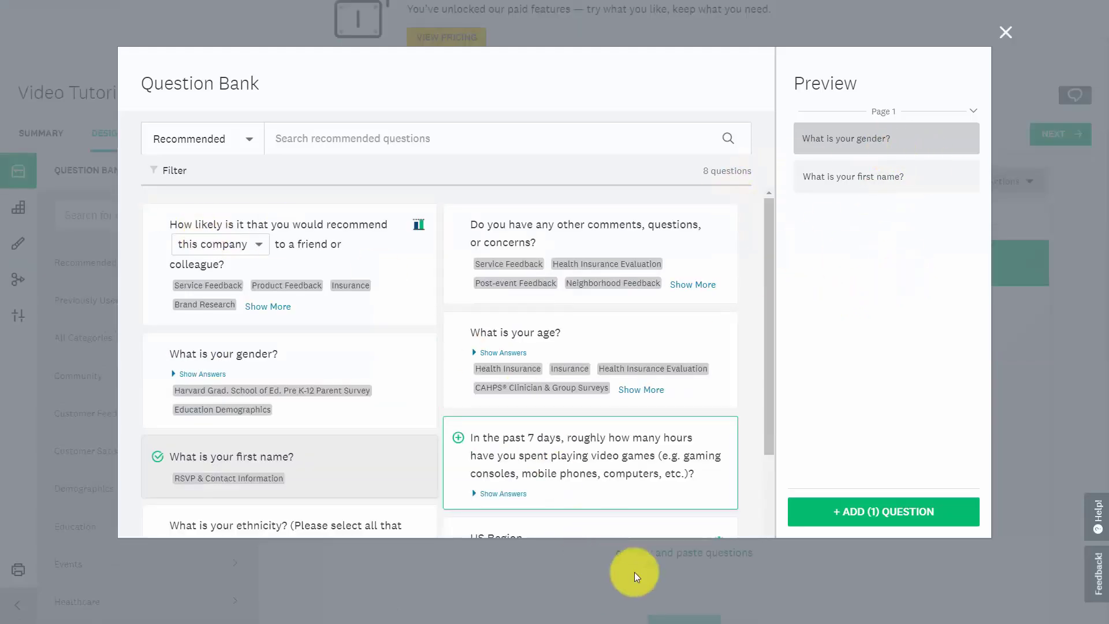
pyautogui.click(840, 511)
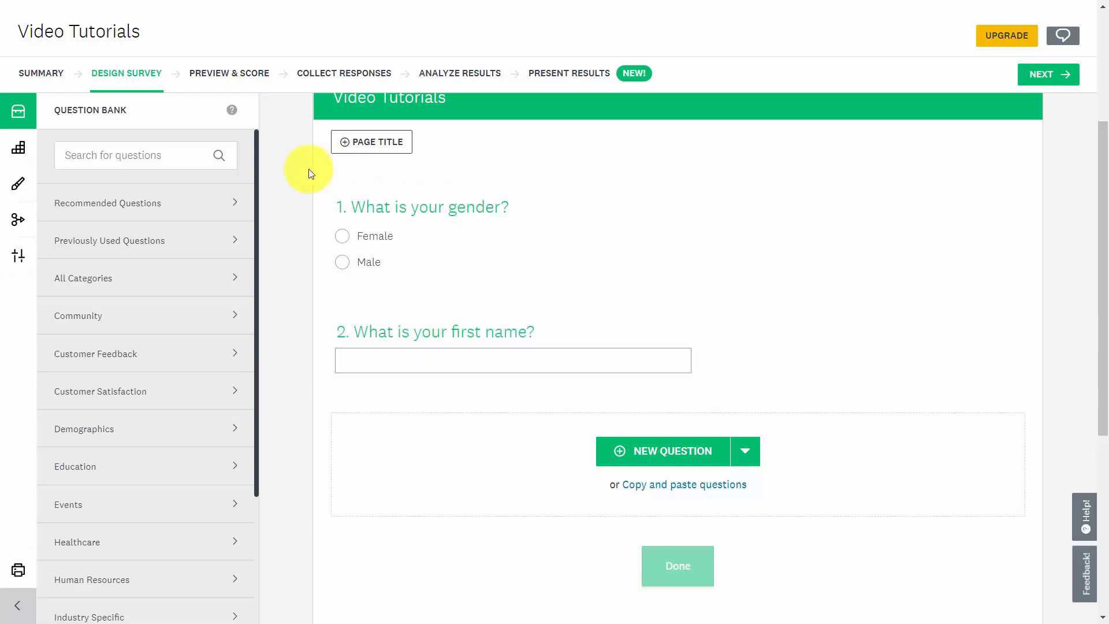
# View the previously used questions in the question bank and close it
pyautogui.click(113, 242)
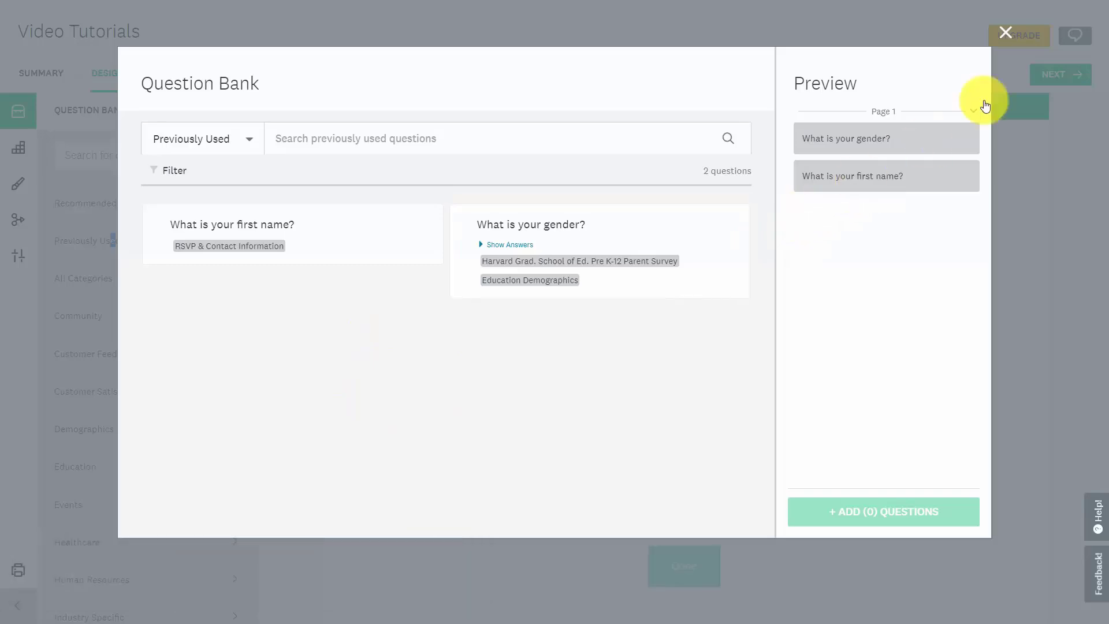
pyautogui.click(1006, 32)
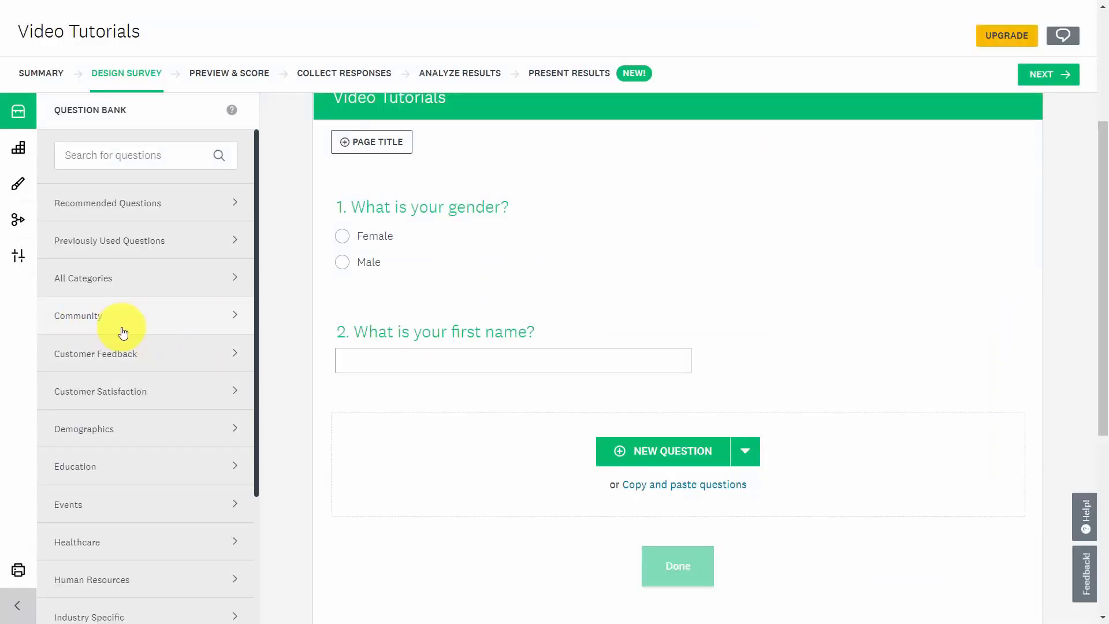
# Add "How friendly were the staff at our organization?" from the Customer Feedback question bank, and delete that question from the survey
pyautogui.click(94, 354)
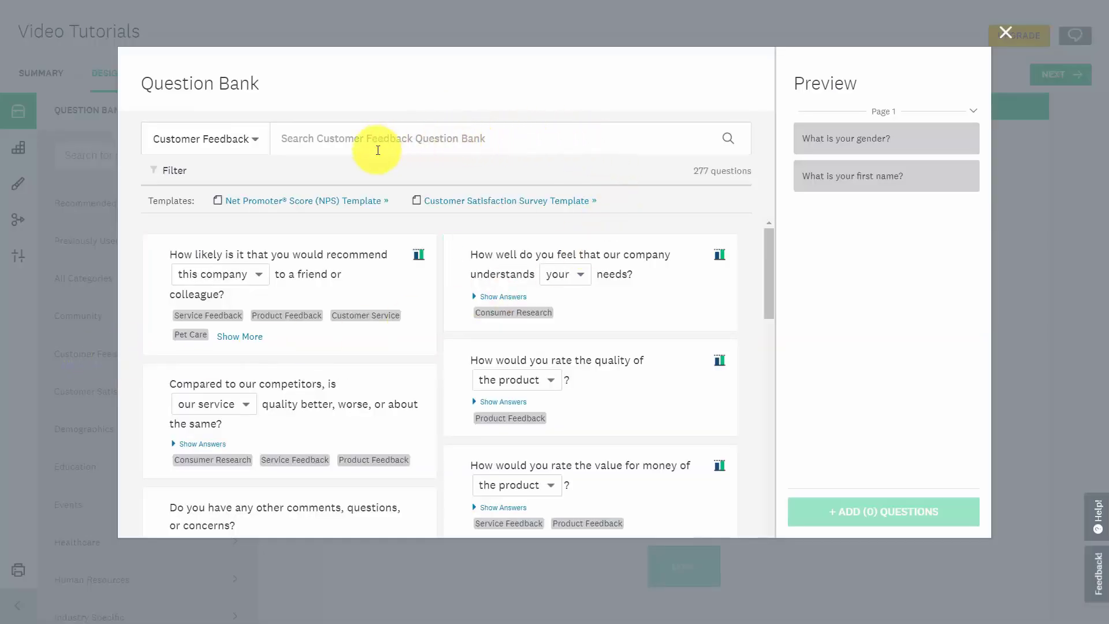
pyautogui.scroll(-4, 290, 223)
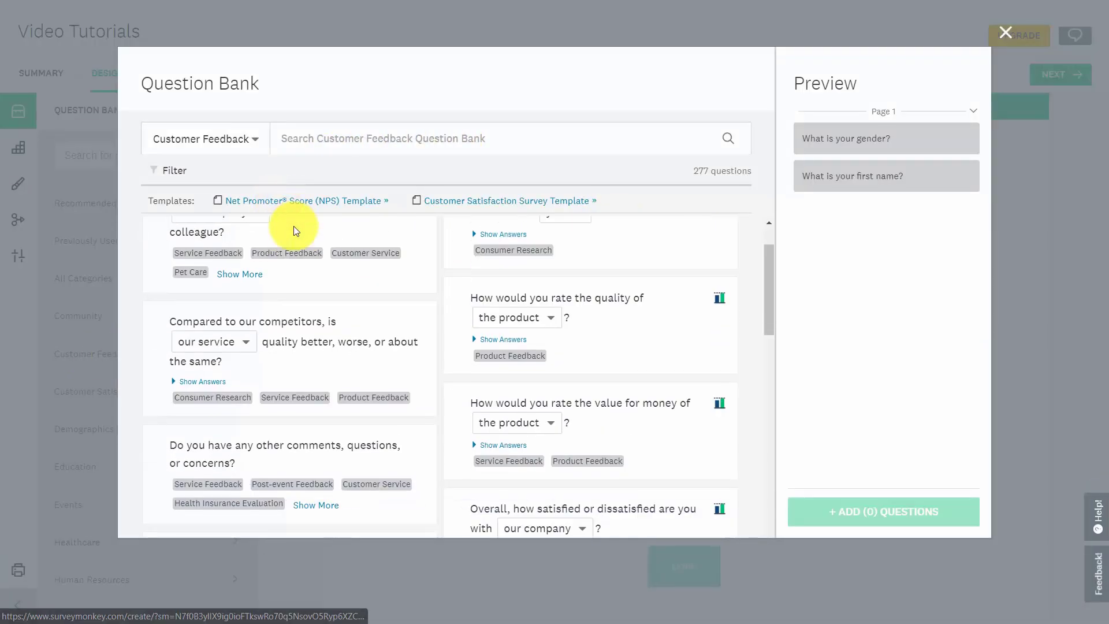
pyautogui.scroll(-2, 292, 223)
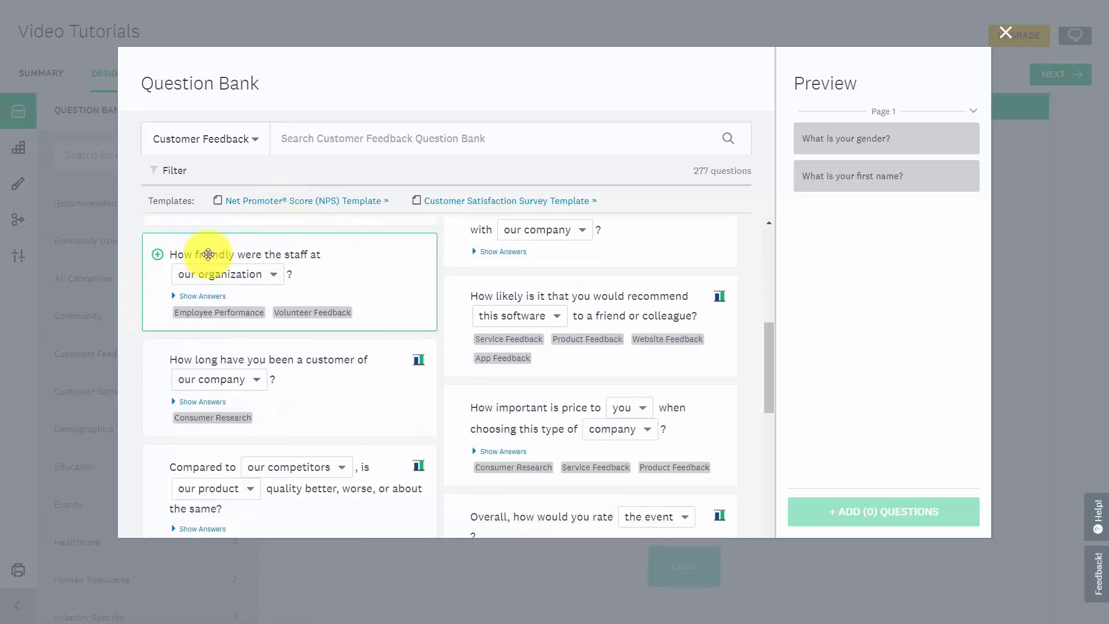
pyautogui.click(158, 255)
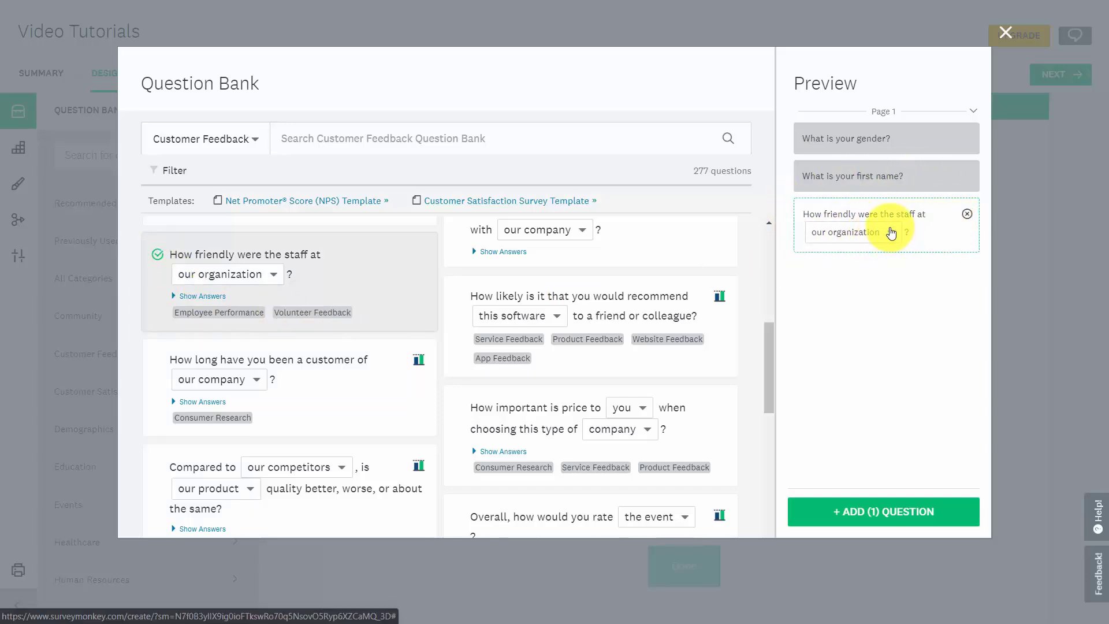
pyautogui.click(890, 232)
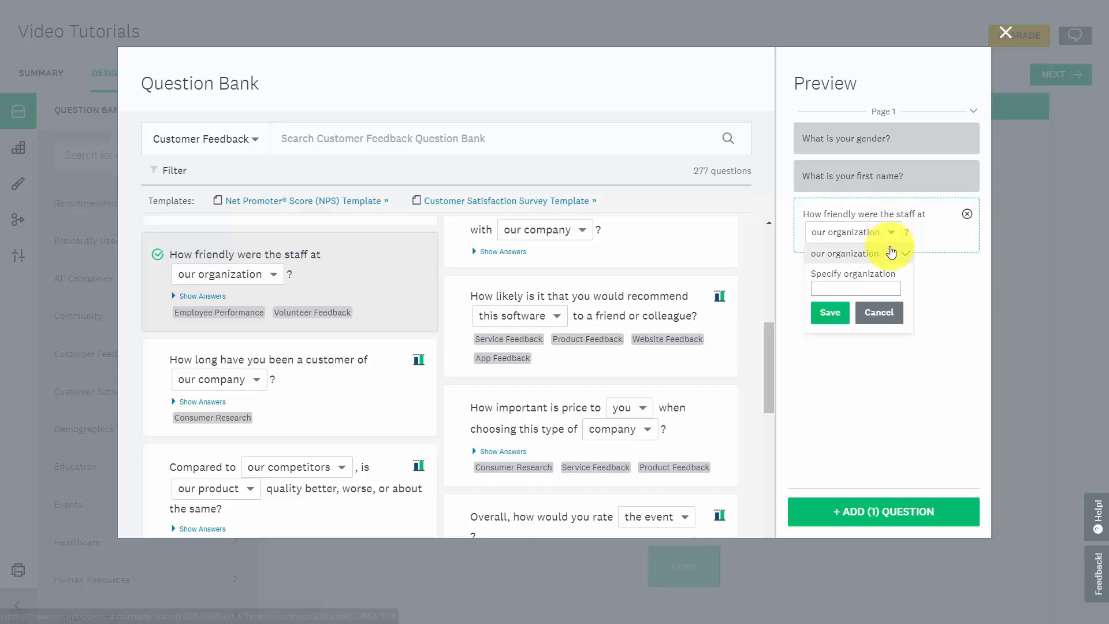
pyautogui.click(961, 271)
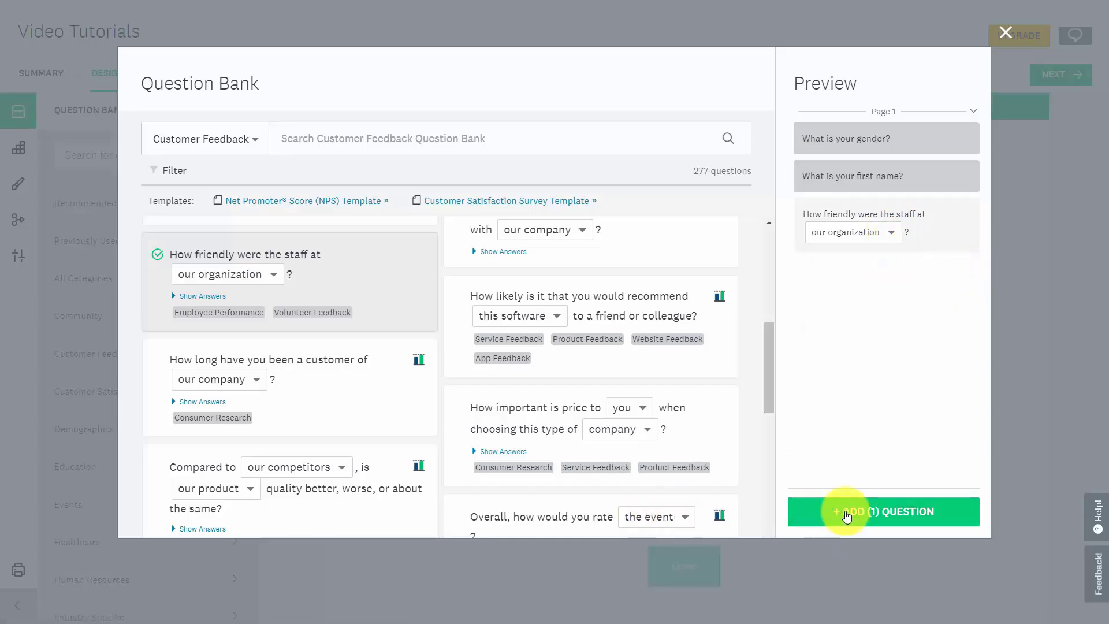
pyautogui.click(843, 512)
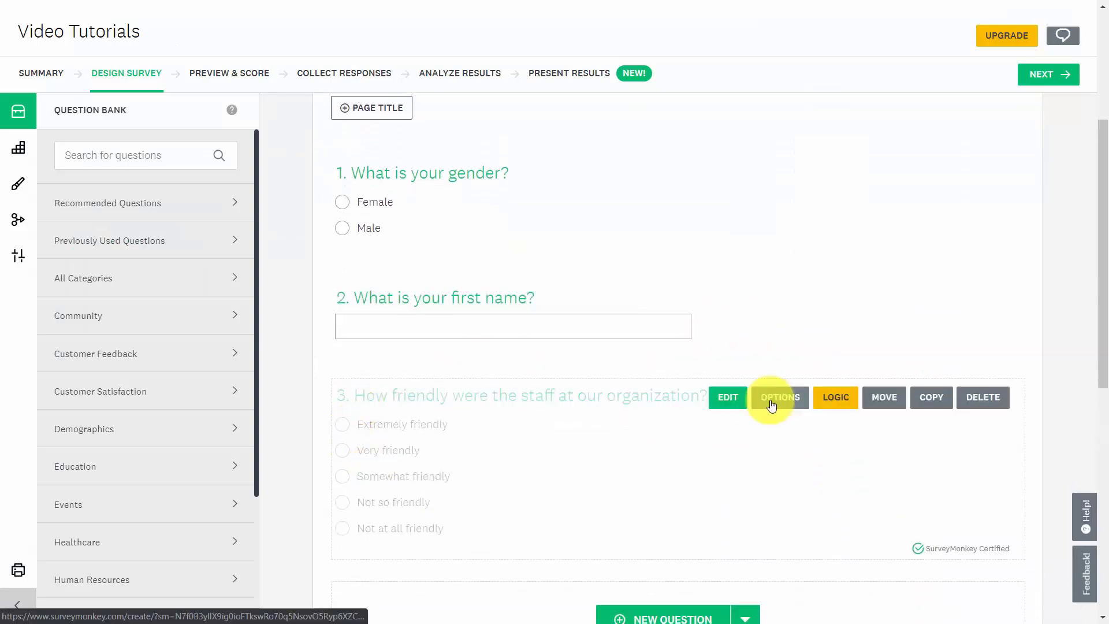
pyautogui.click(989, 400)
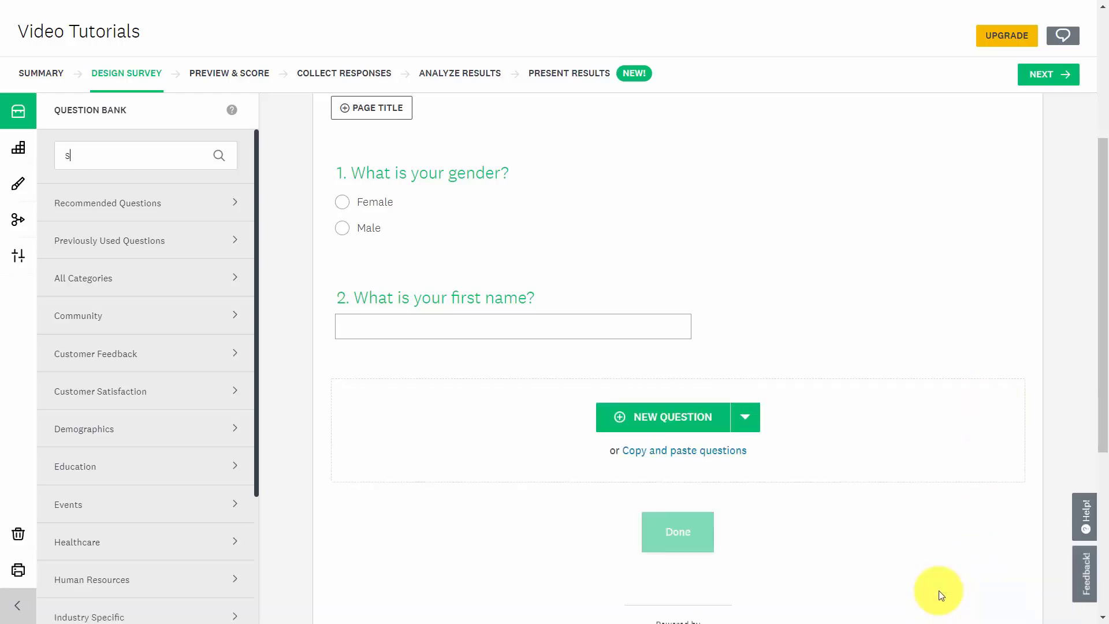
# Search the question bank for "satisfaction" and insert the Customer satisfaction question as Q3
pyautogui.write('atisfaction')
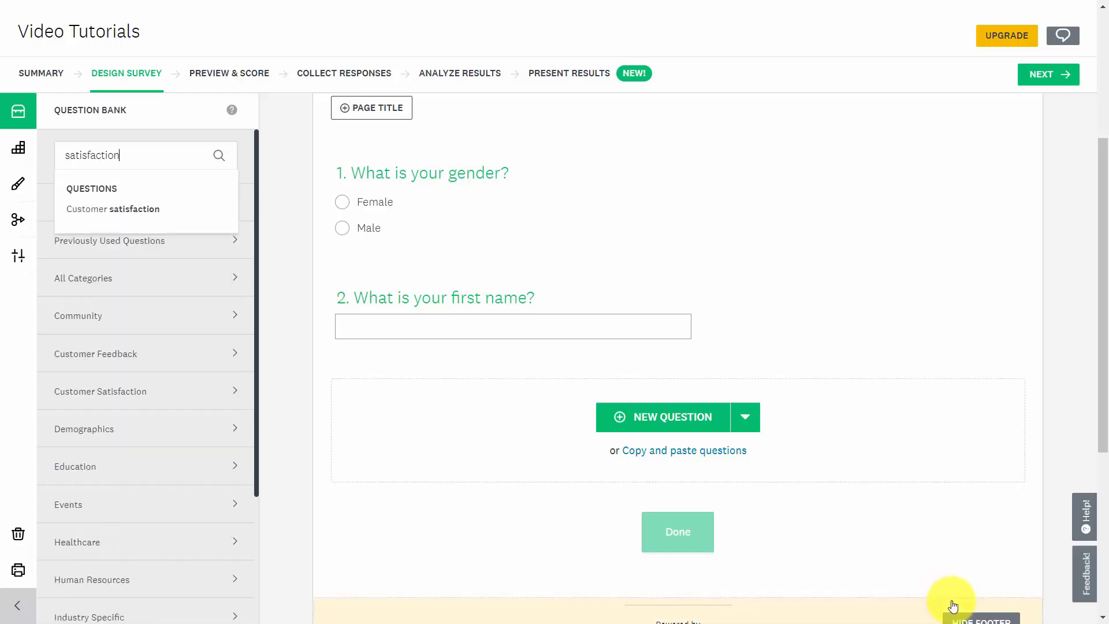
pyautogui.click(123, 209)
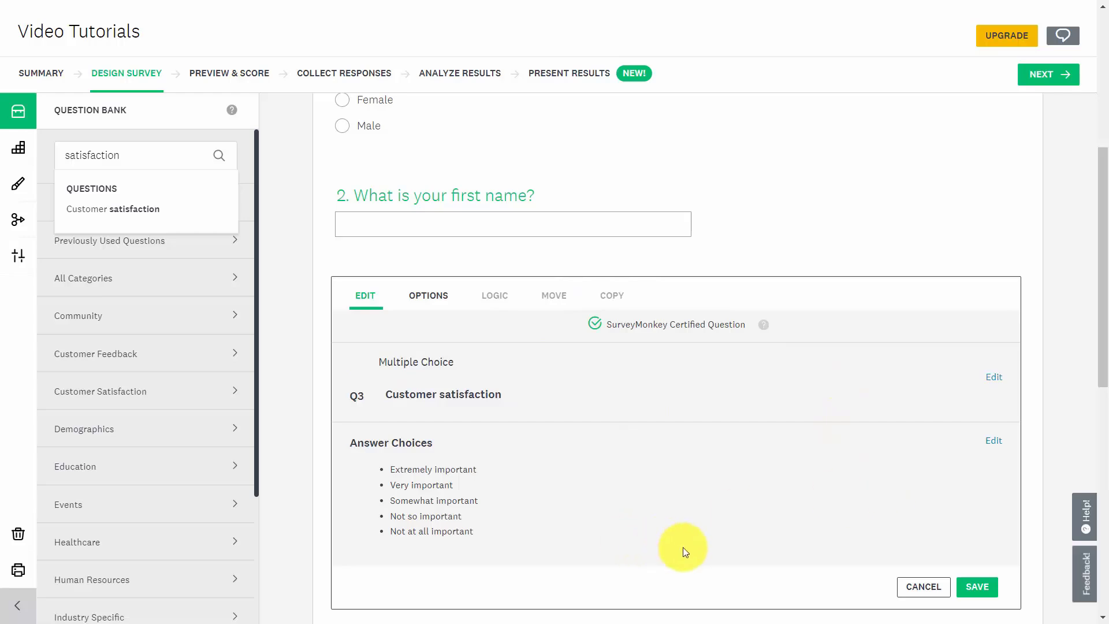
# Examine the question types and page elements available in the survey Builder, including the Checkboxes description
pyautogui.scroll(6, 687, 548)
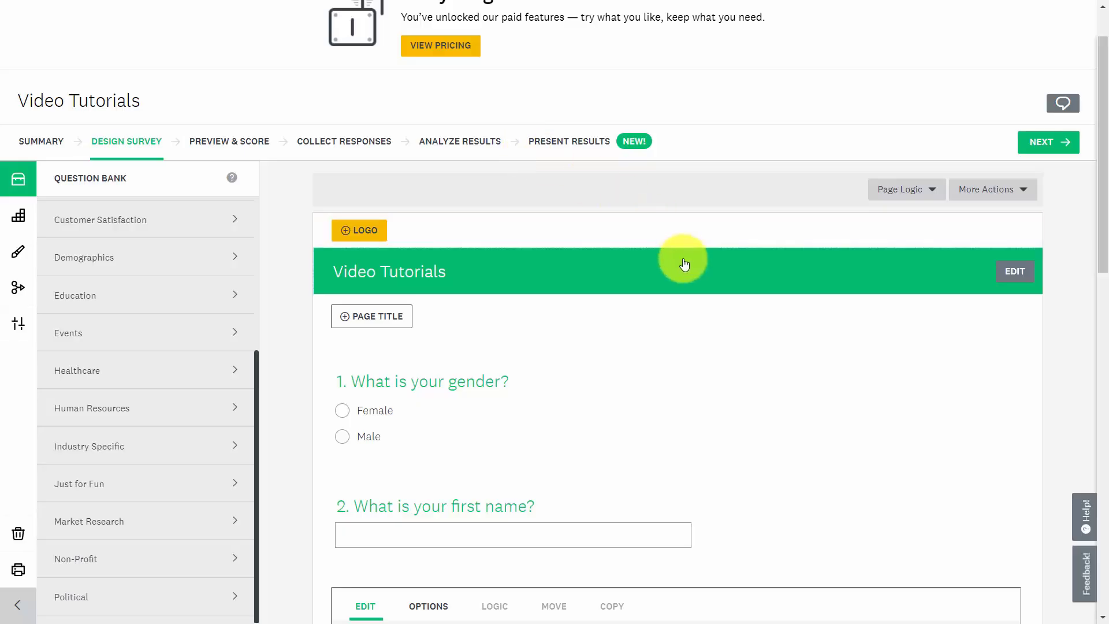
pyautogui.click(21, 218)
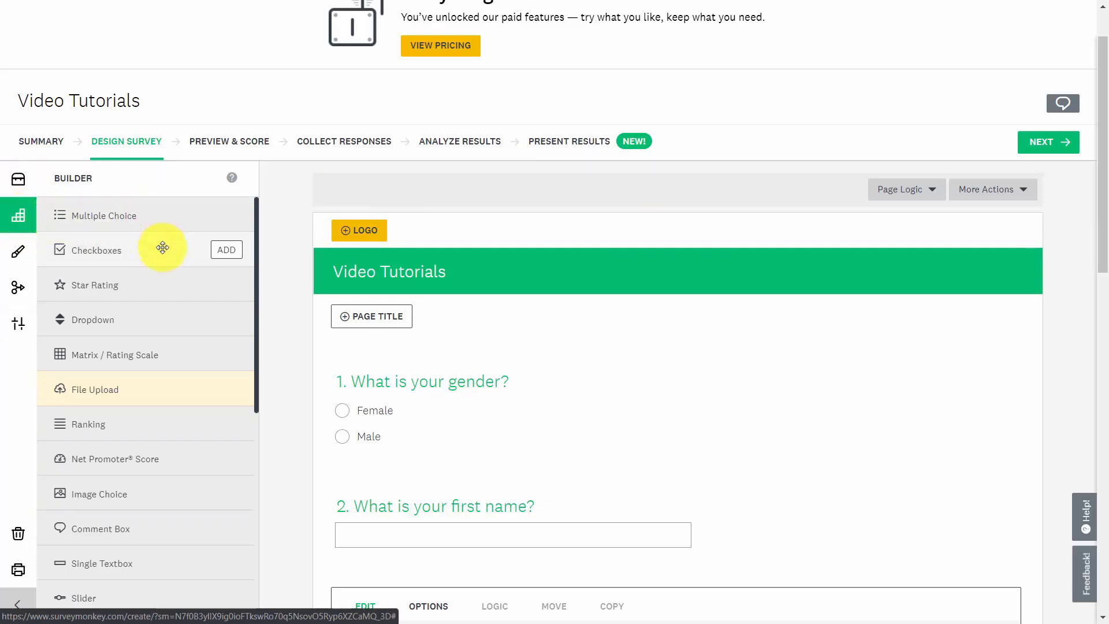
pyautogui.moveTo(162, 247)
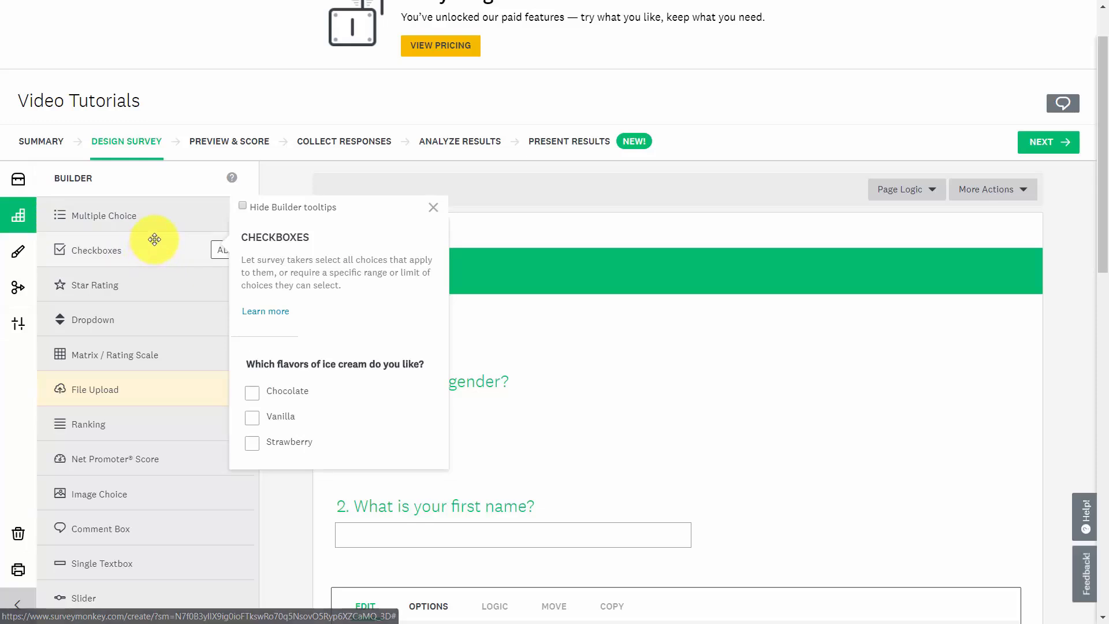
pyautogui.scroll(-3, 113, 282)
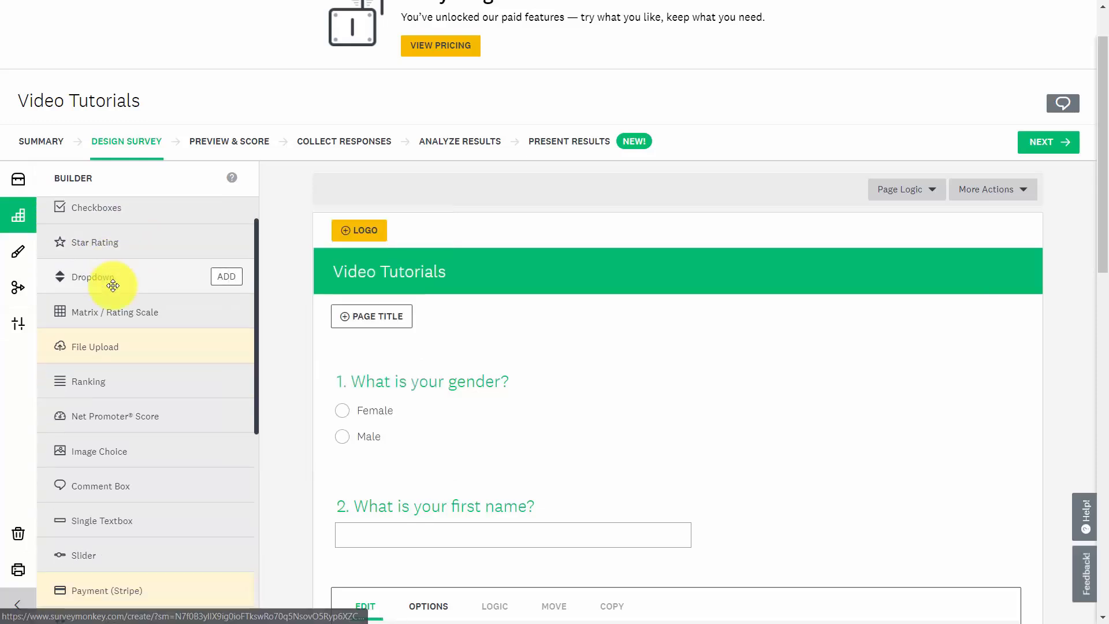
pyautogui.scroll(-2, 113, 283)
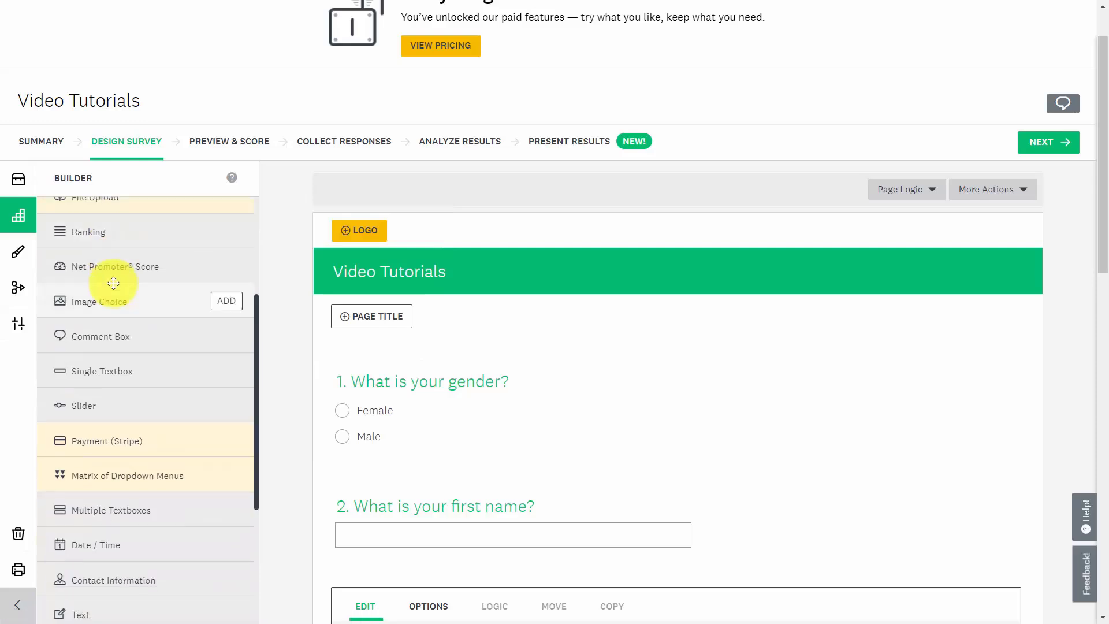
pyautogui.scroll(-6, 114, 283)
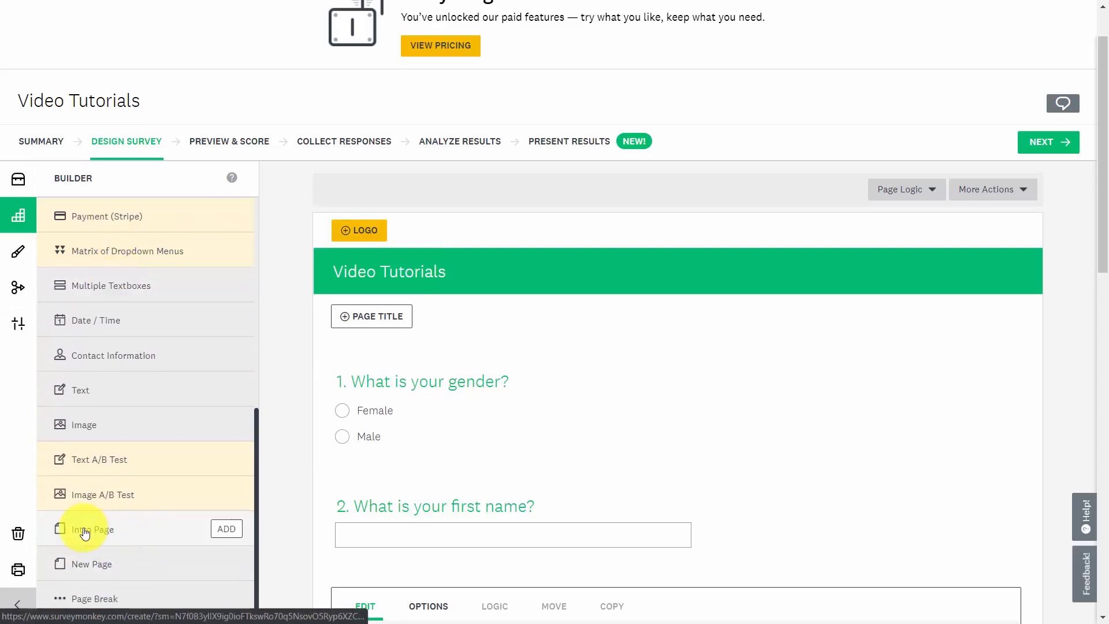
# Add an intro page titled "Thanks for Answering Questions About Our Tutorials" and fill its description with repeated "Now is the time for all good men" sample text
pyautogui.moveTo(81, 540)
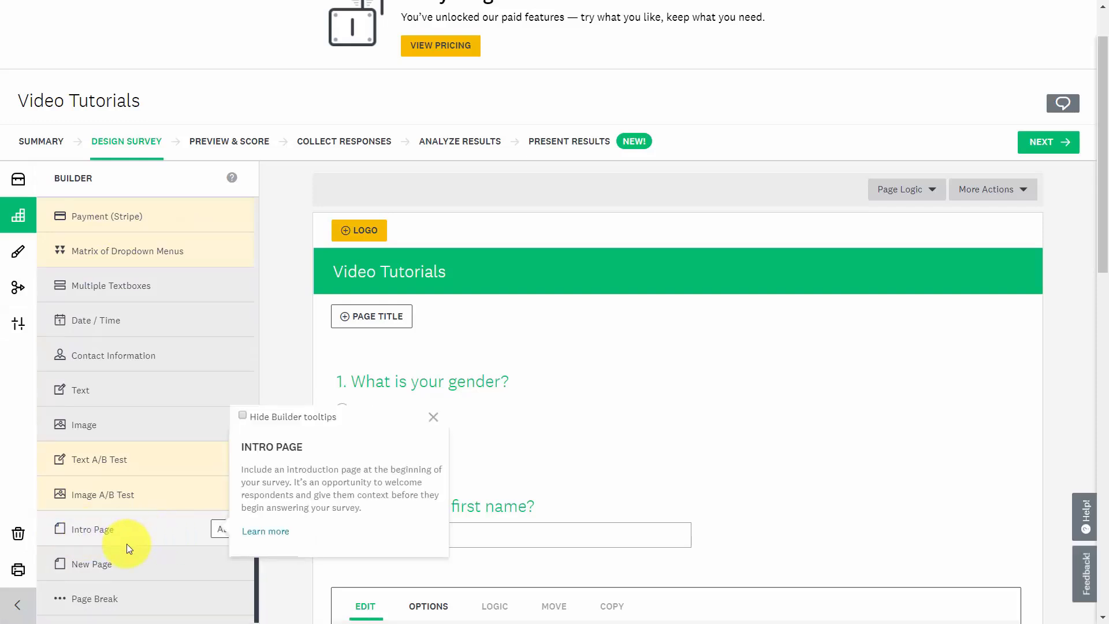
pyautogui.click(227, 530)
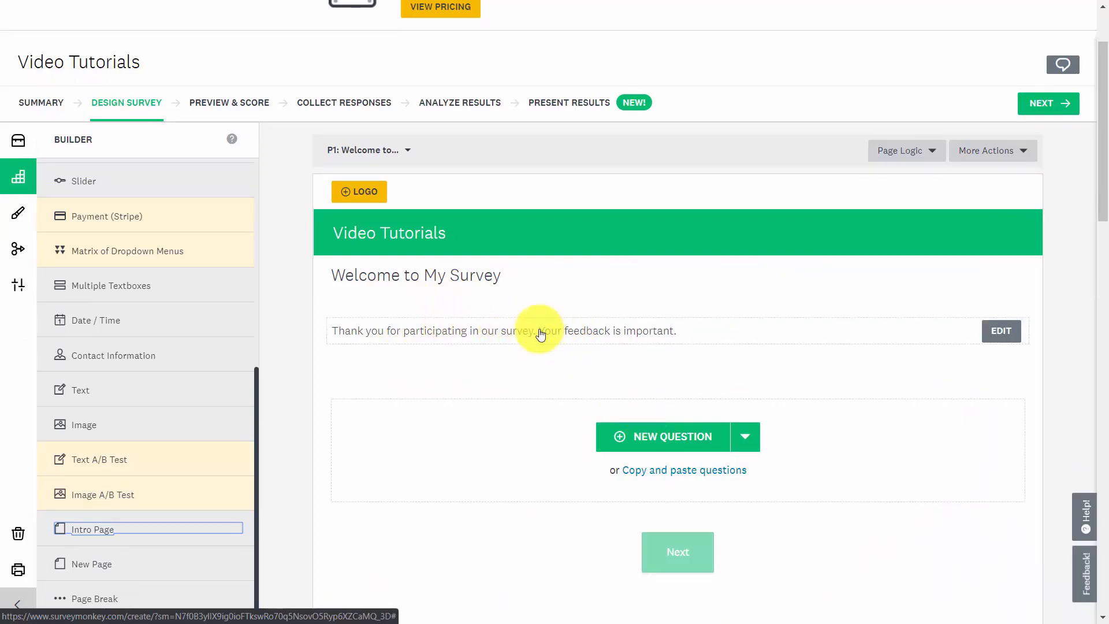
pyautogui.click(993, 335)
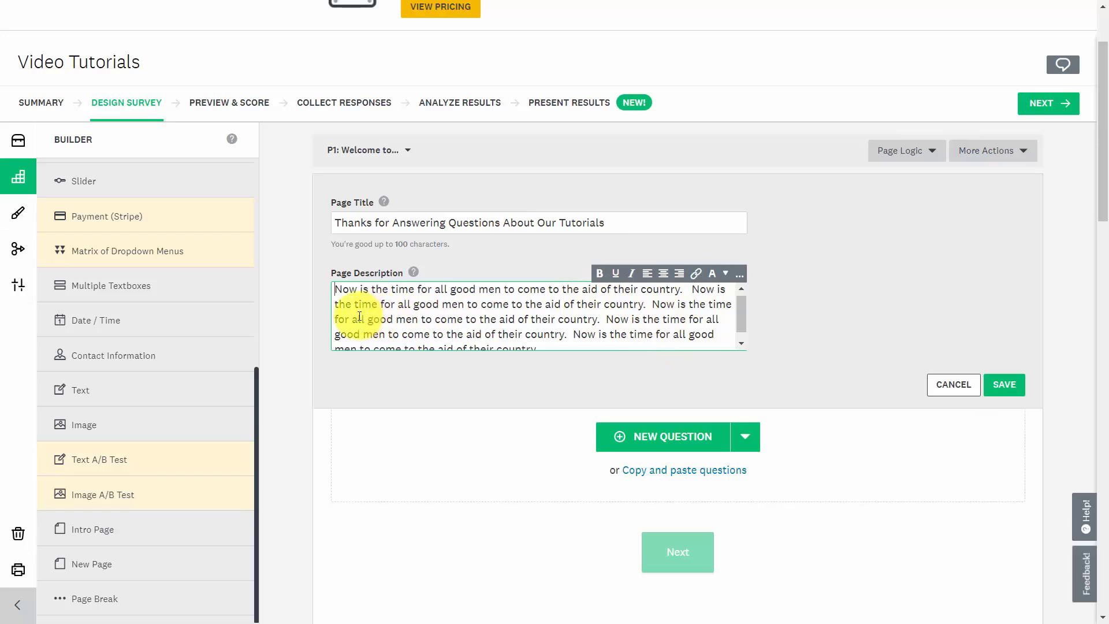
# Make the words "time for all good" in the page description bold, underlined and italic
pyautogui.moveTo(354, 303); pyautogui.dragTo(442, 304)
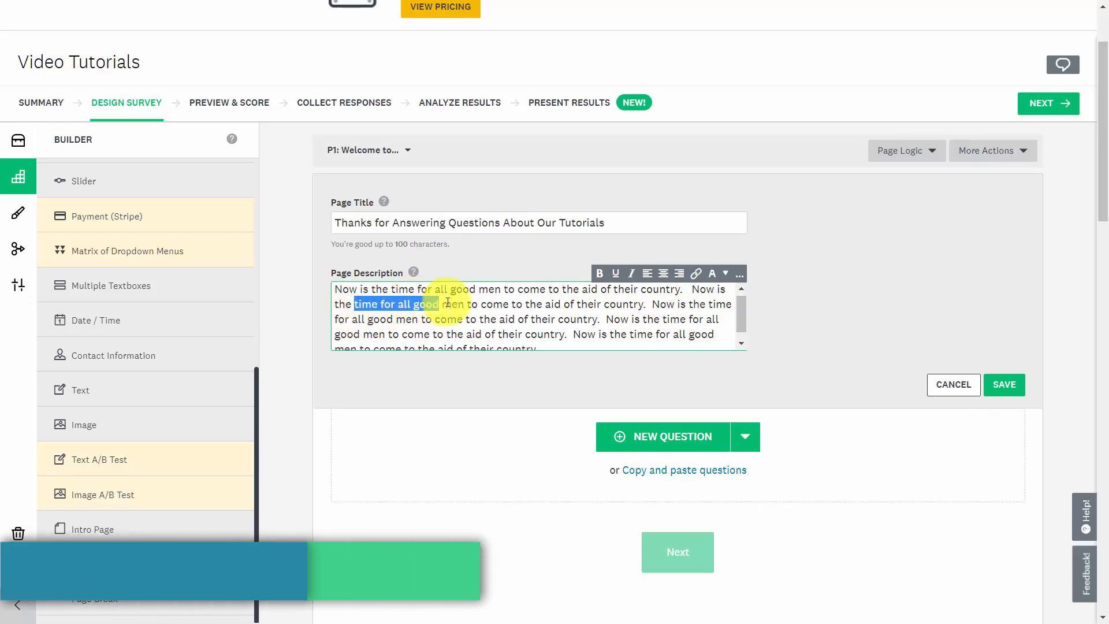
pyautogui.click(599, 275)
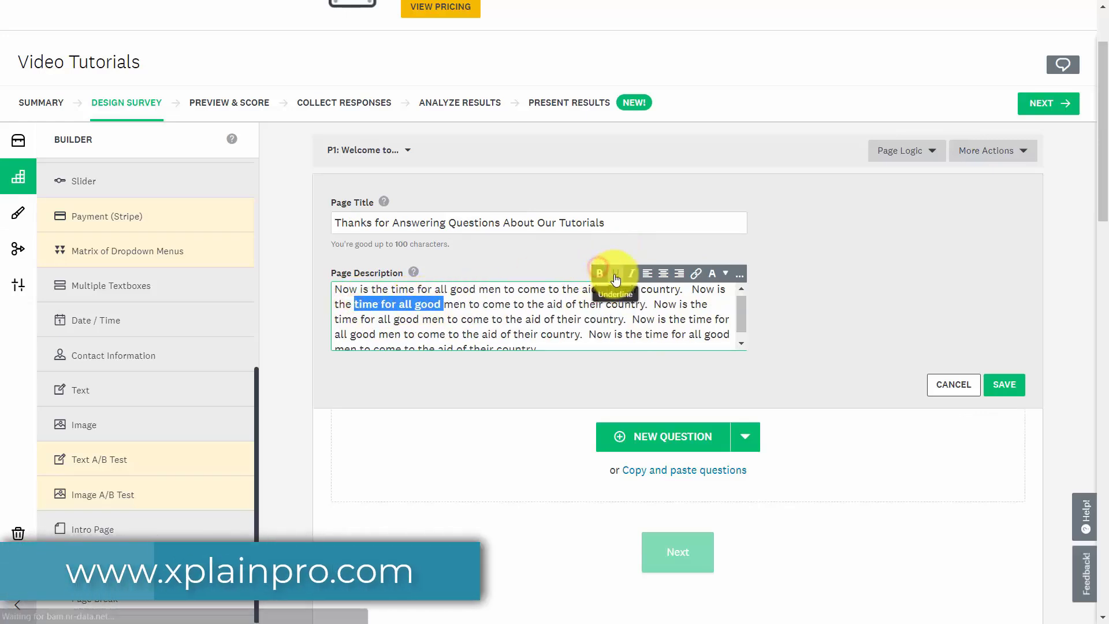
pyautogui.click(630, 275)
pyautogui.click(451, 319)
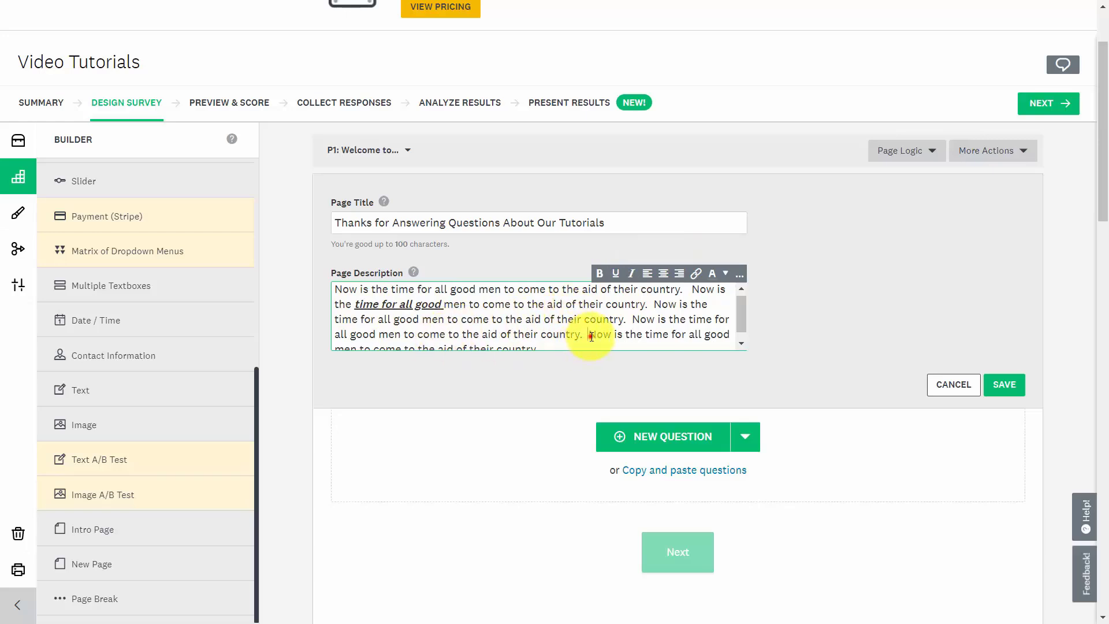
# Center the page description, turn the word "Now" in its last sentence into a link, and save the intro page
pyautogui.moveTo(589, 336); pyautogui.dragTo(594, 341)
pyautogui.click(664, 275)
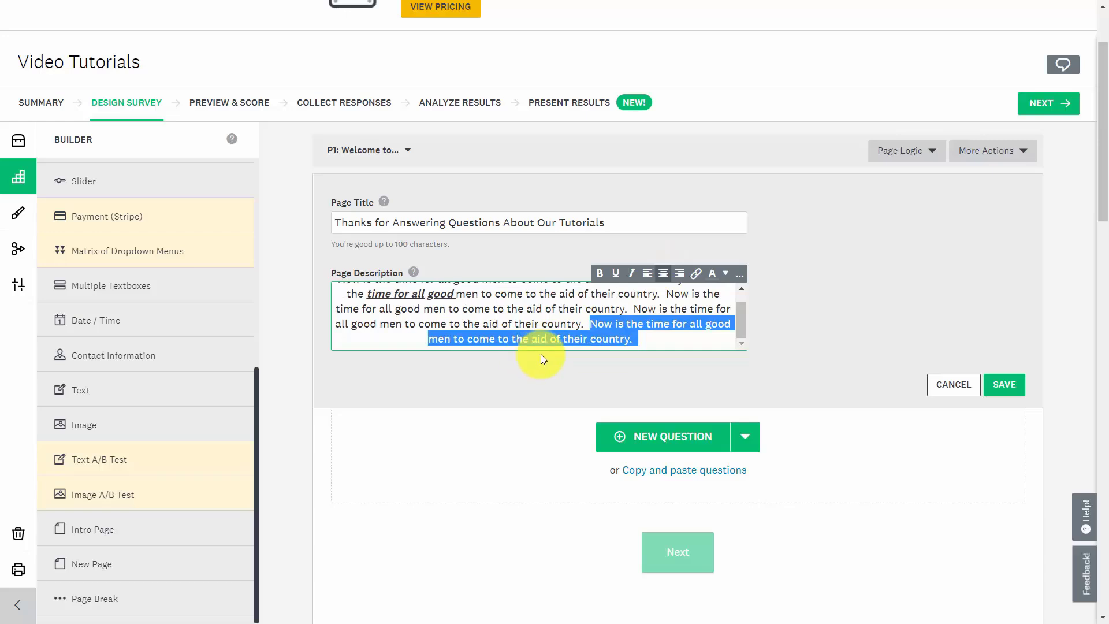
pyautogui.click(596, 324)
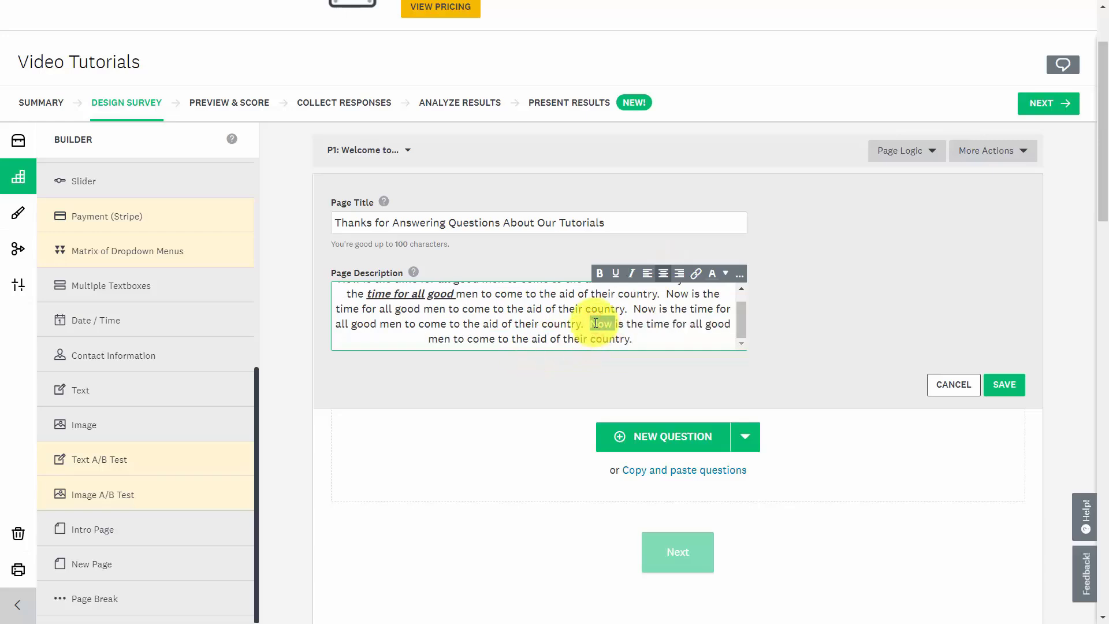
pyautogui.hotkey('ctrl', 'k')
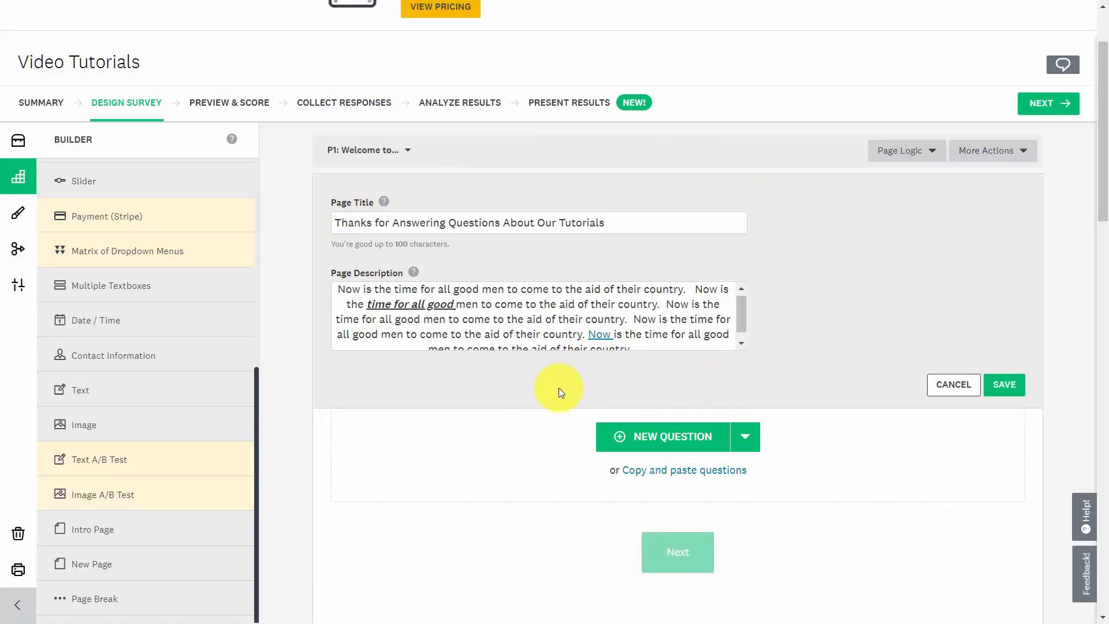
pyautogui.click(994, 390)
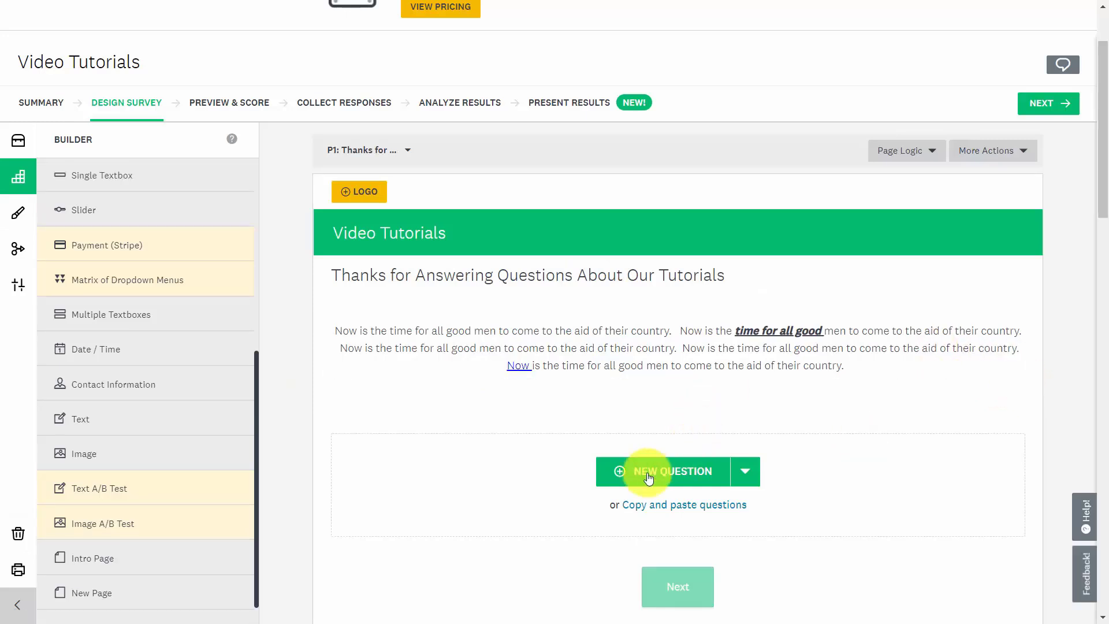
# Add the single-textbox question "What Business Are You In?" to the intro page and review the questions on page 2
pyautogui.click(623, 483)
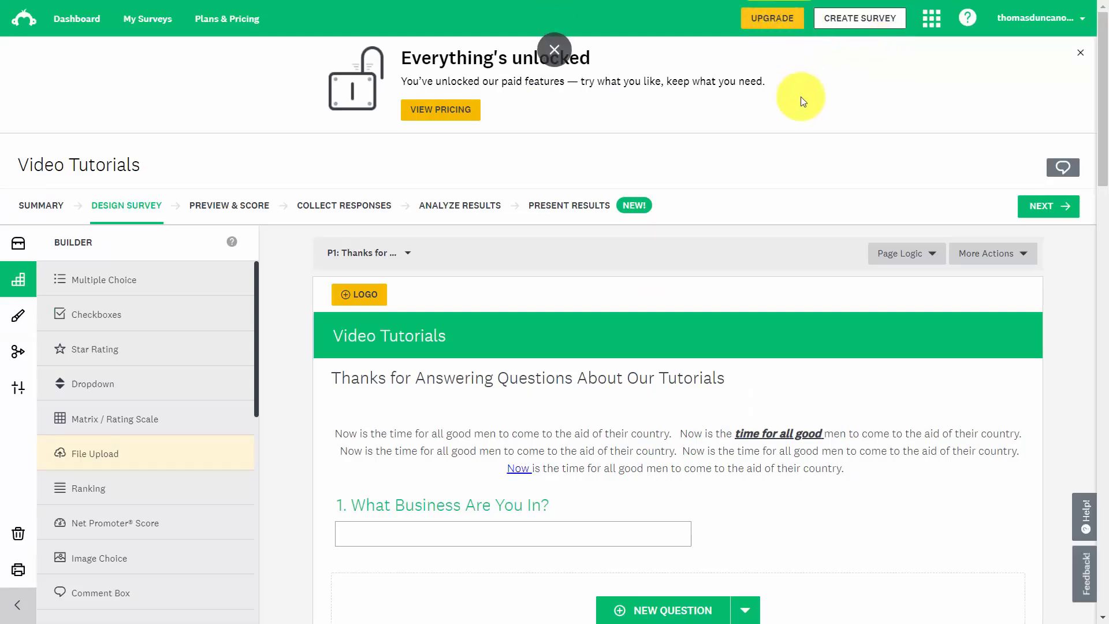
pyautogui.scroll(-15, 744, 196)
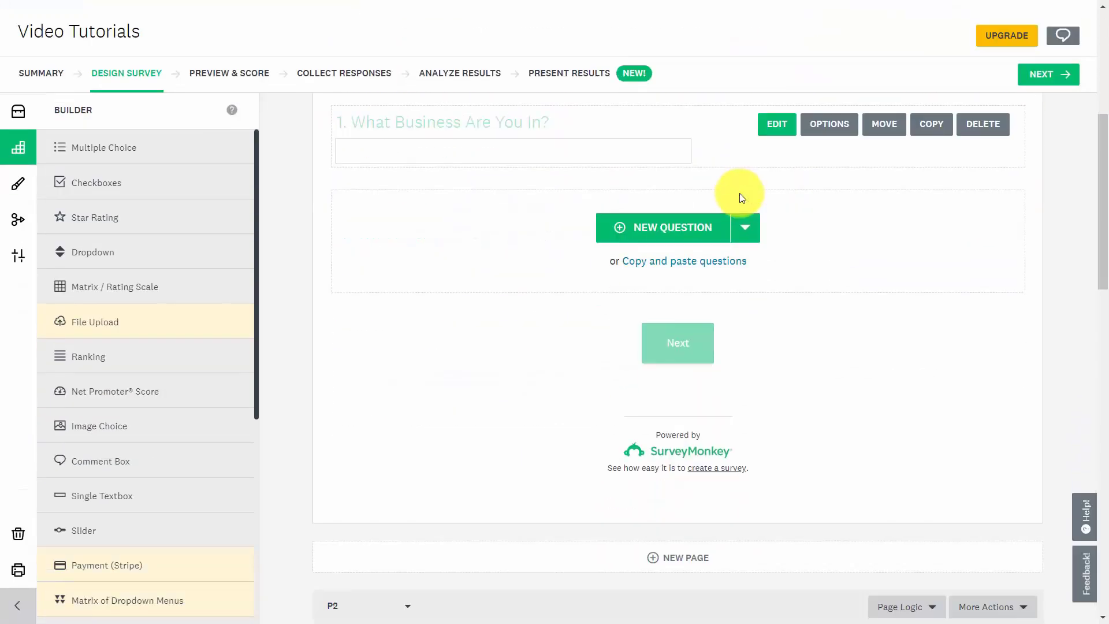
pyautogui.scroll(-3, 737, 184)
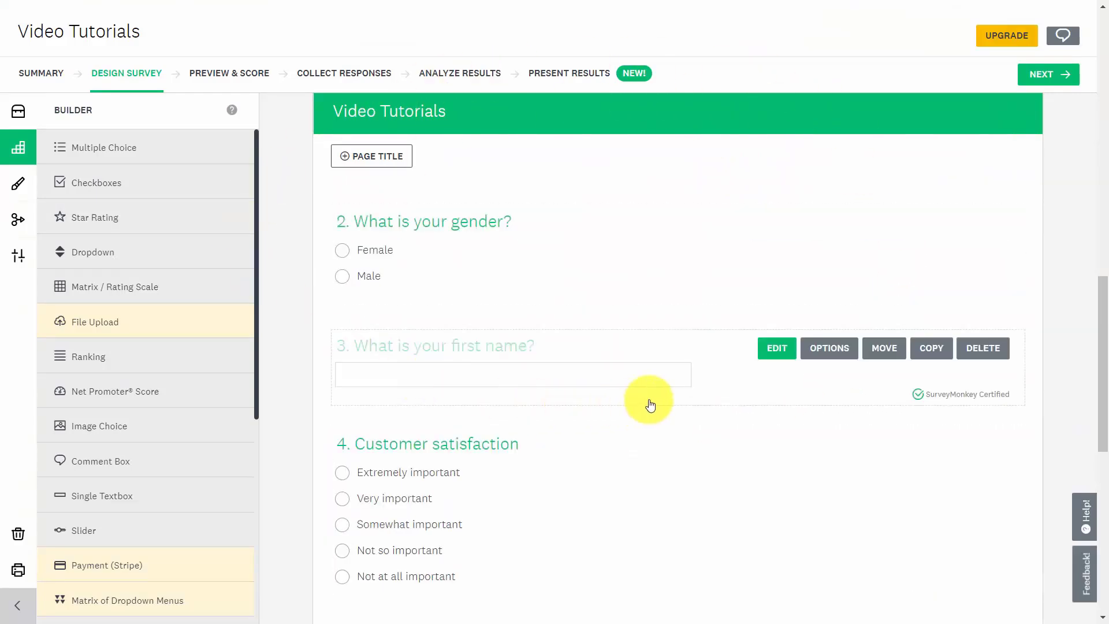
pyautogui.moveTo(645, 234)
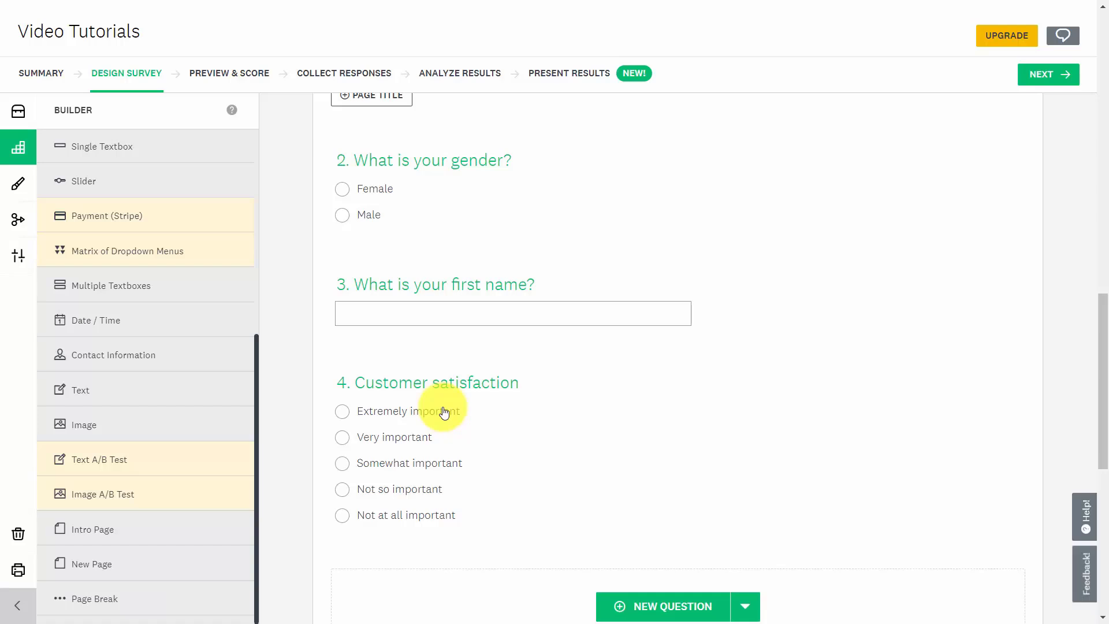
pyautogui.moveTo(452, 412)
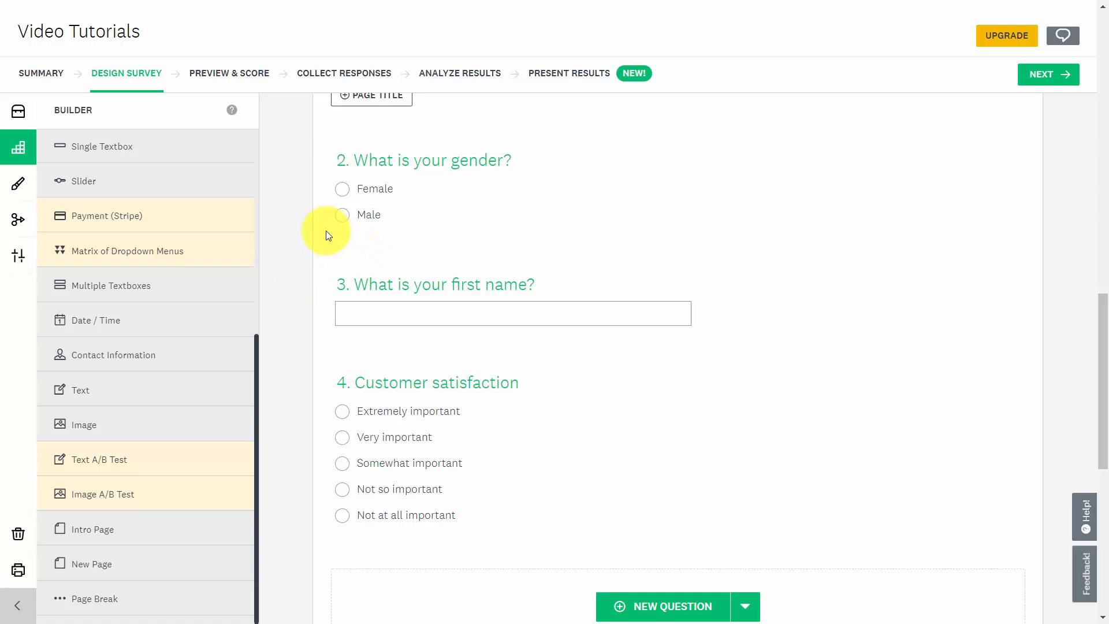
# Add a page after page 2 titled "Questions About Video Subjects" with the description "What would you like to see in your video tutorial subjects?"
pyautogui.scroll(-6, 303, 239)
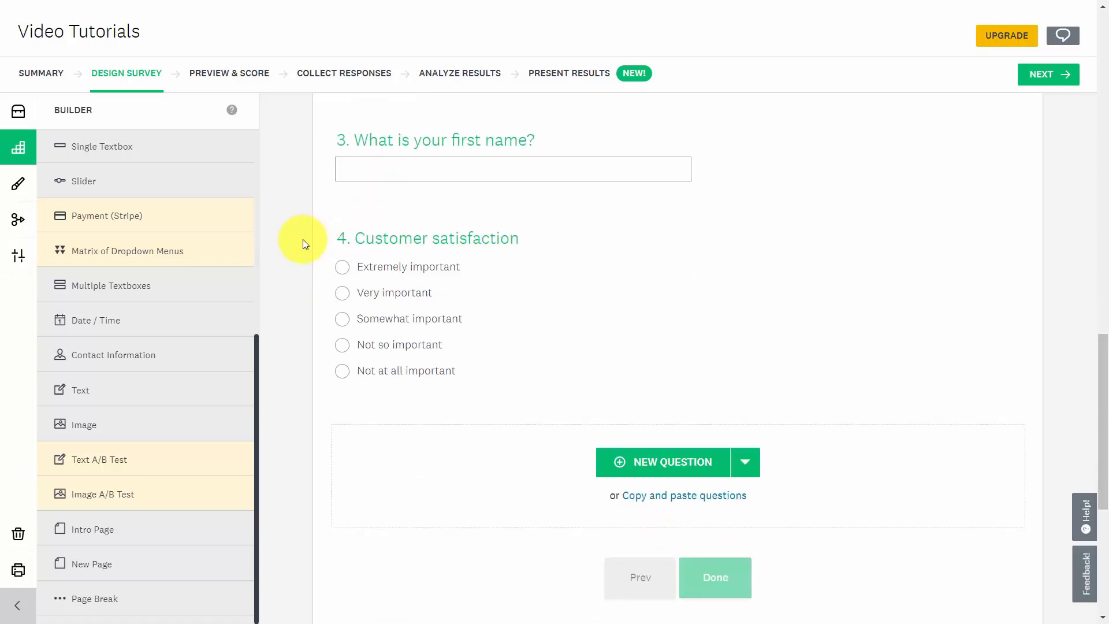
pyautogui.scroll(-3, 303, 240)
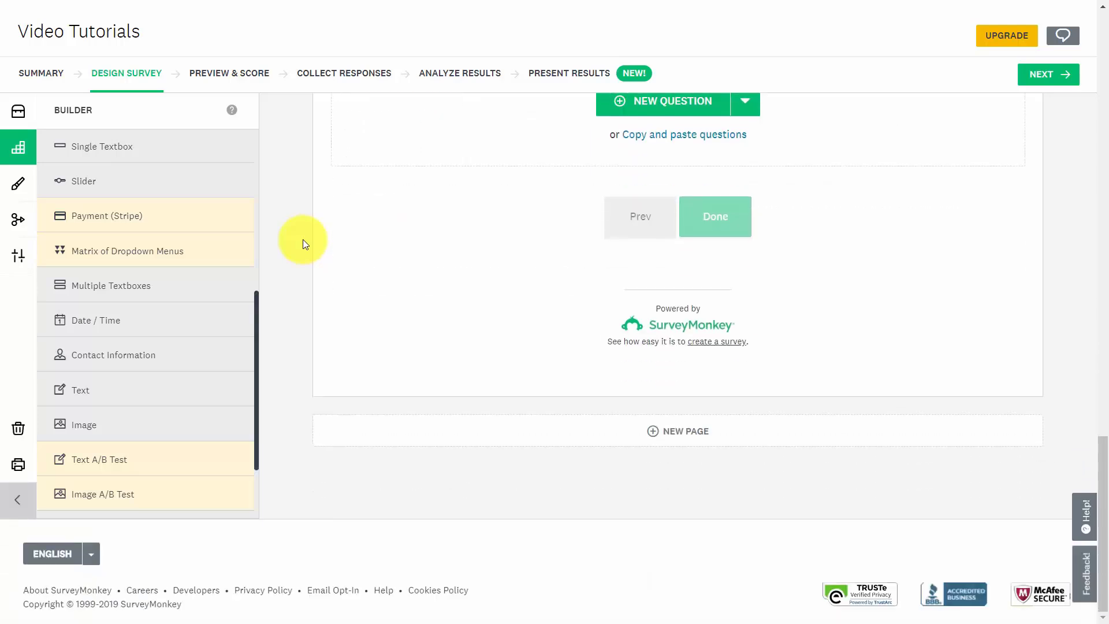
pyautogui.click(652, 434)
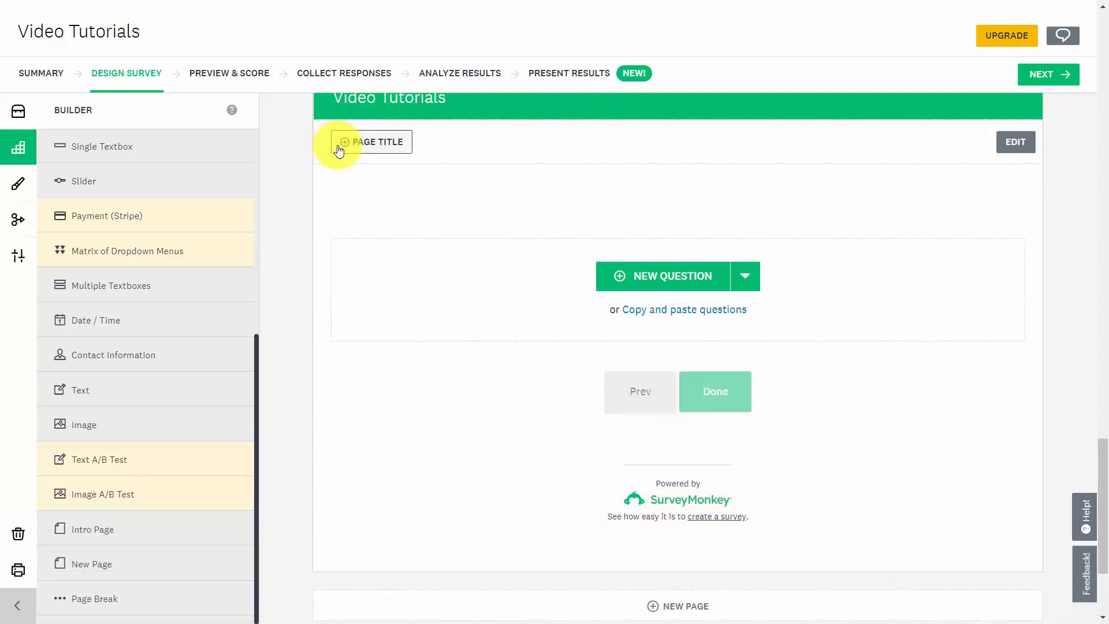
pyautogui.click(339, 153)
pyautogui.write('Questions About Video Subjects')
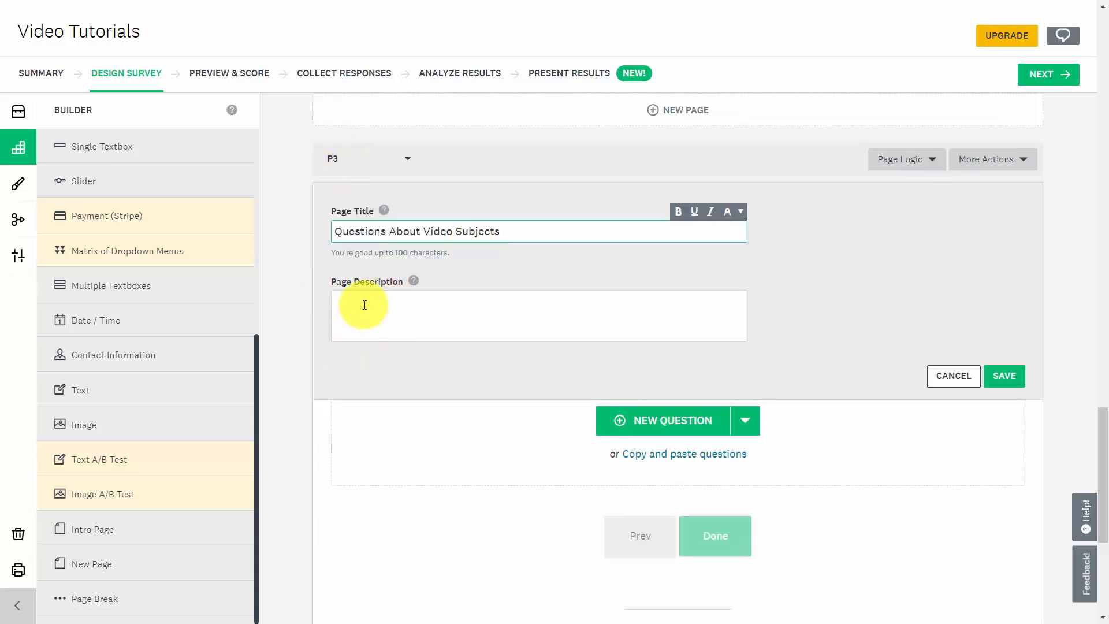
pyautogui.click(427, 334)
pyautogui.write('What would you like to see in your video tutorial subjects?')
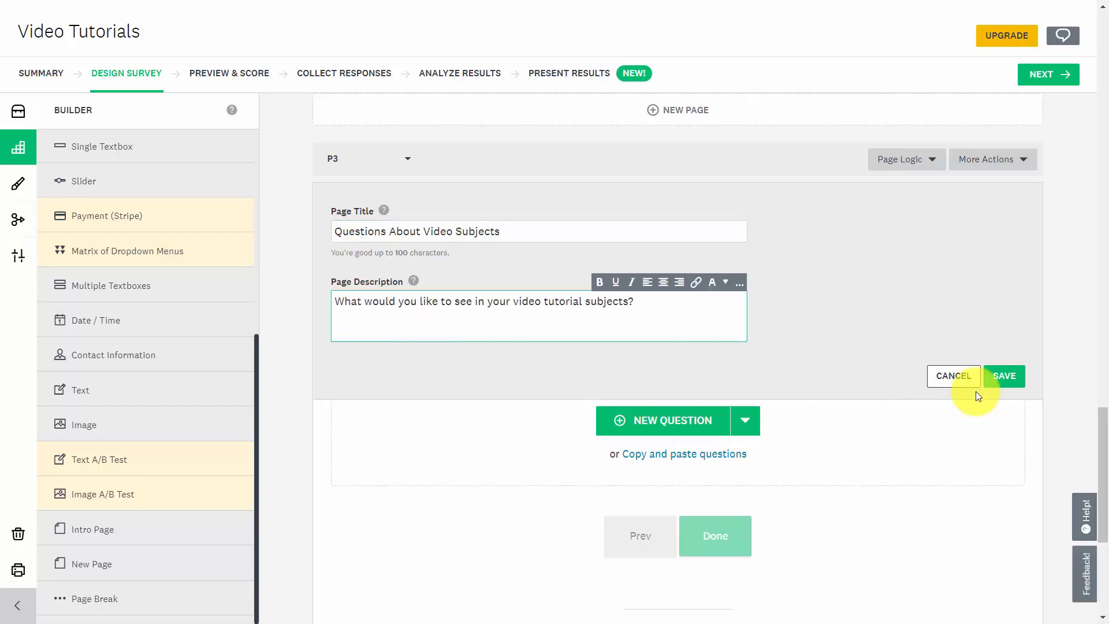
pyautogui.click(1000, 376)
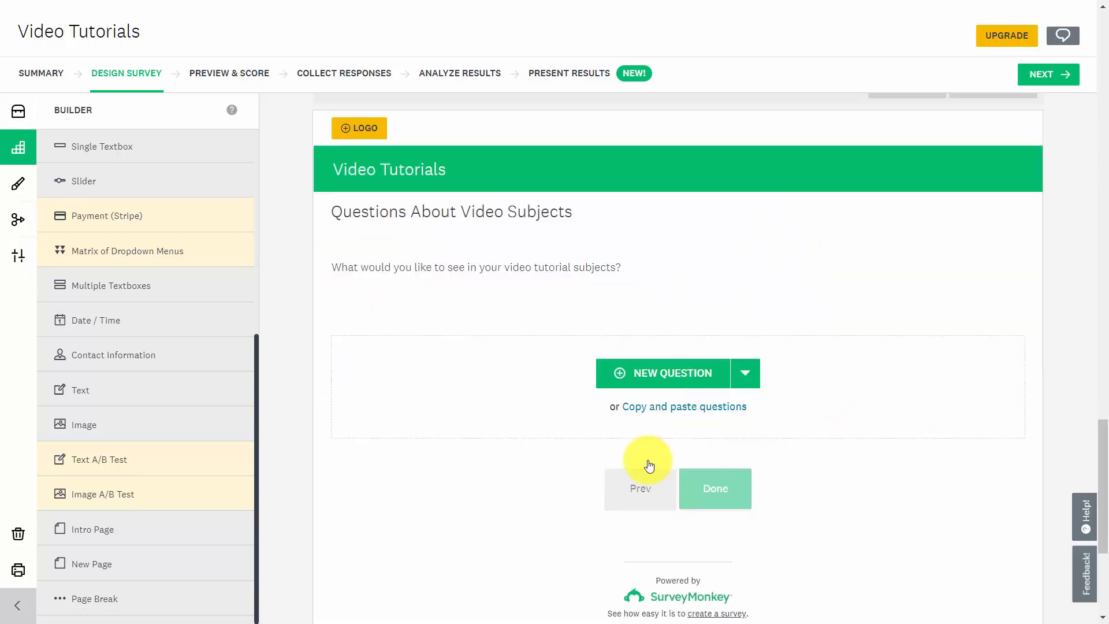
# Add the single-textbox question "Name all of the video course titles you would like to see" to page 3 and save it
pyautogui.click(637, 371)
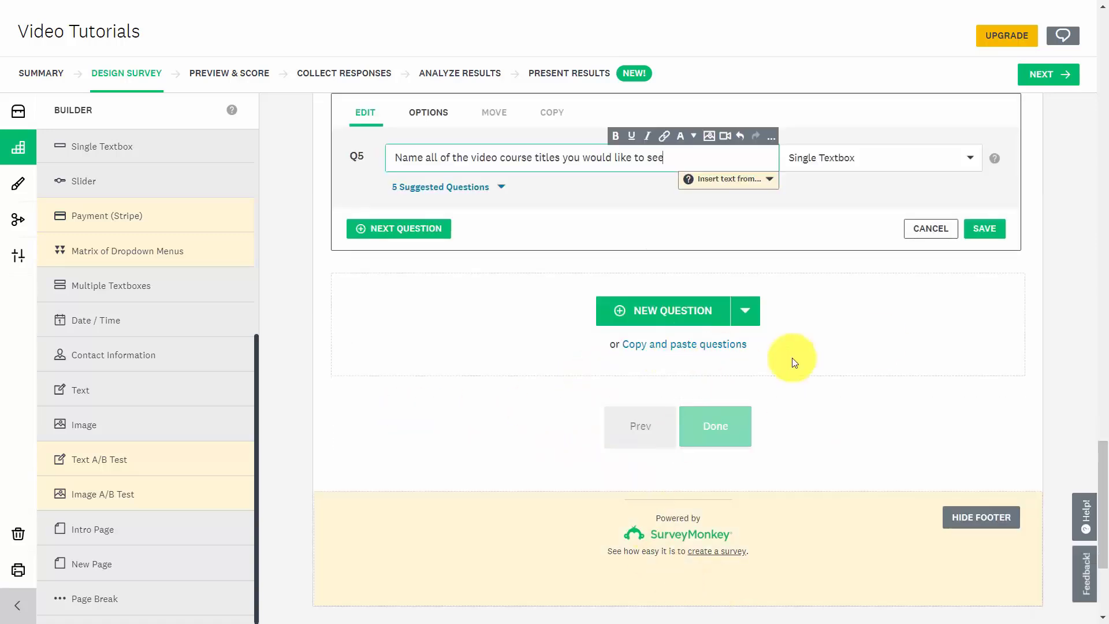
pyautogui.click(975, 228)
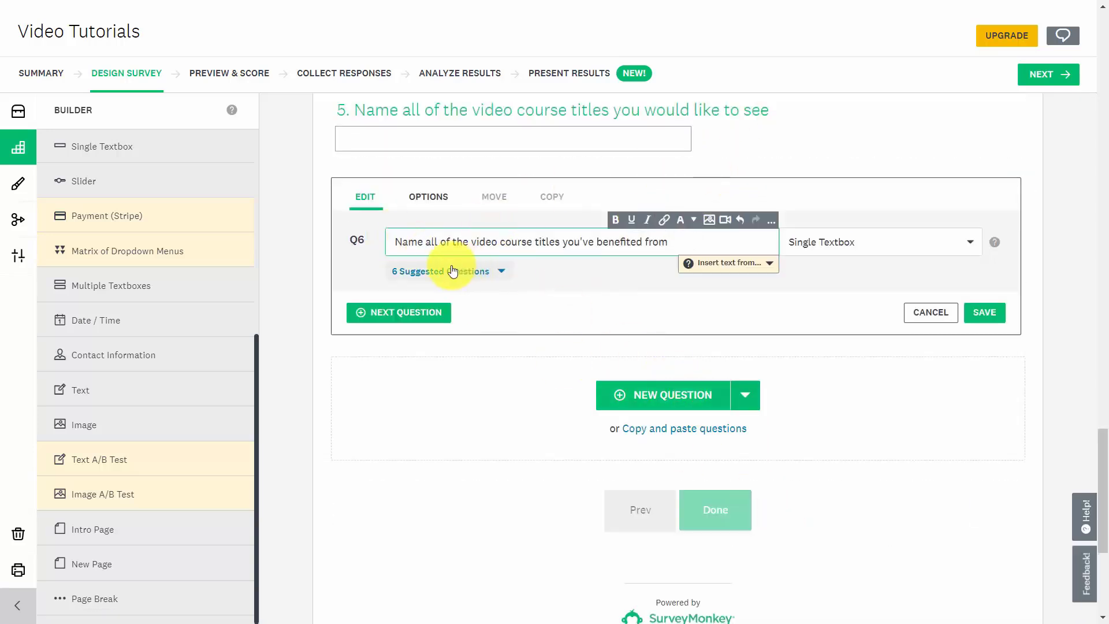
# Replace the drafted Q6 with the suggested question "What are the most important takeaways for you from the course?"
pyautogui.click(502, 271)
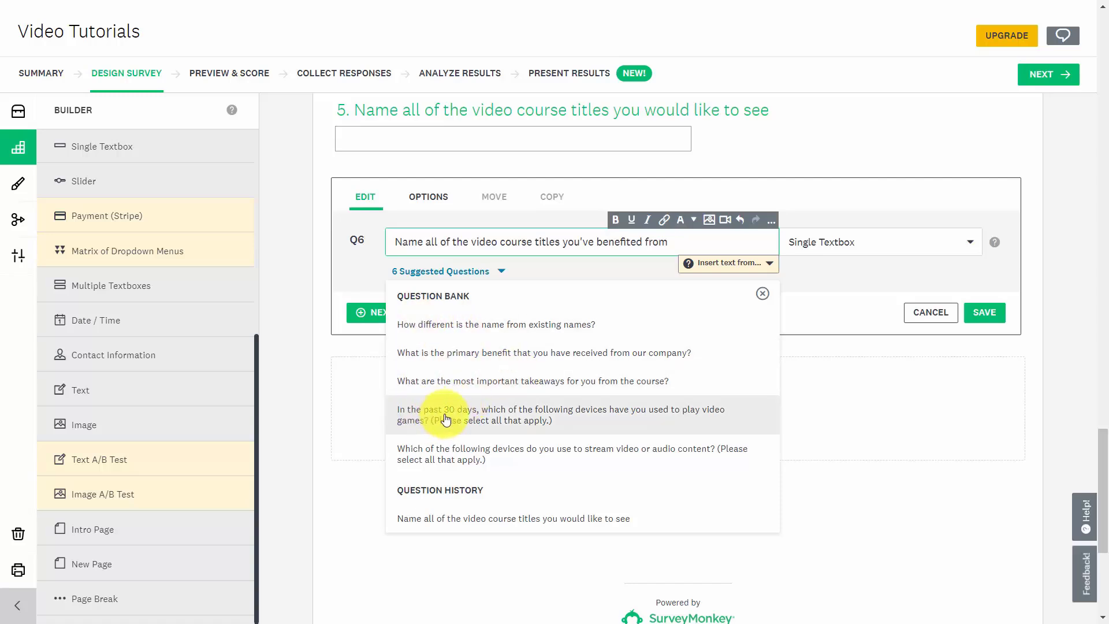
pyautogui.click(445, 380)
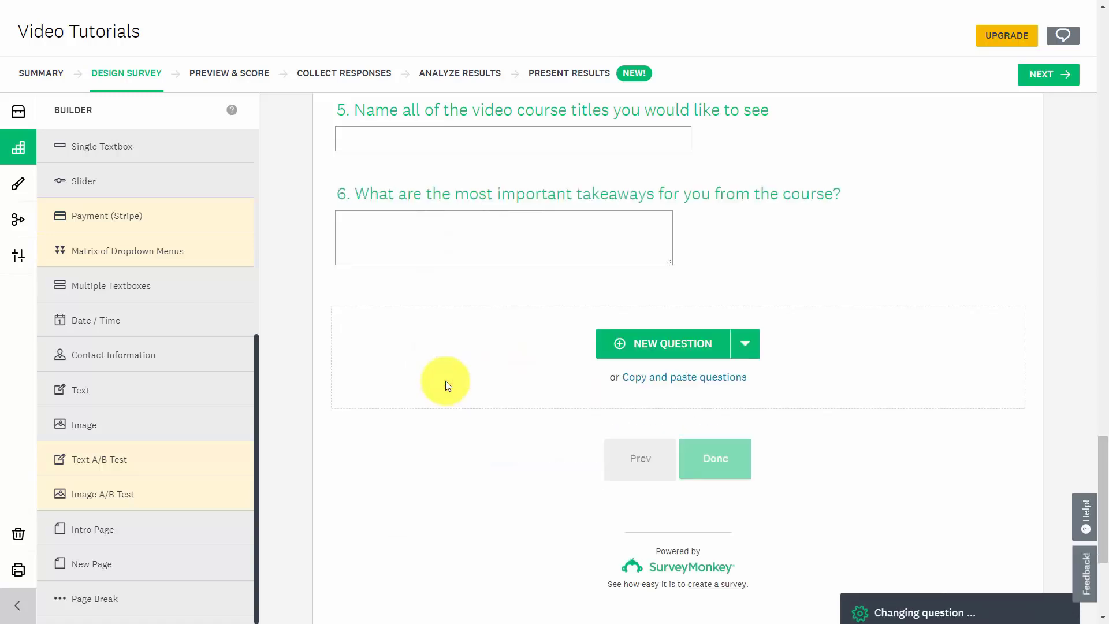
pyautogui.moveTo(513, 218)
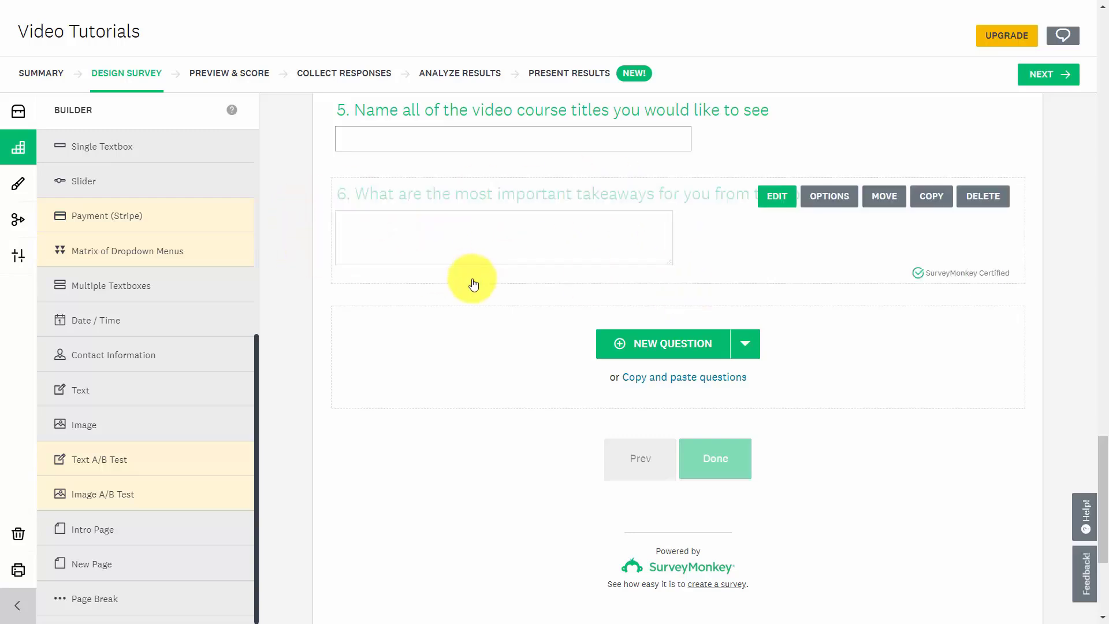
# Add another blank page to the end of the survey using the builder's New Page element
pyautogui.scroll(-1, 478, 289)
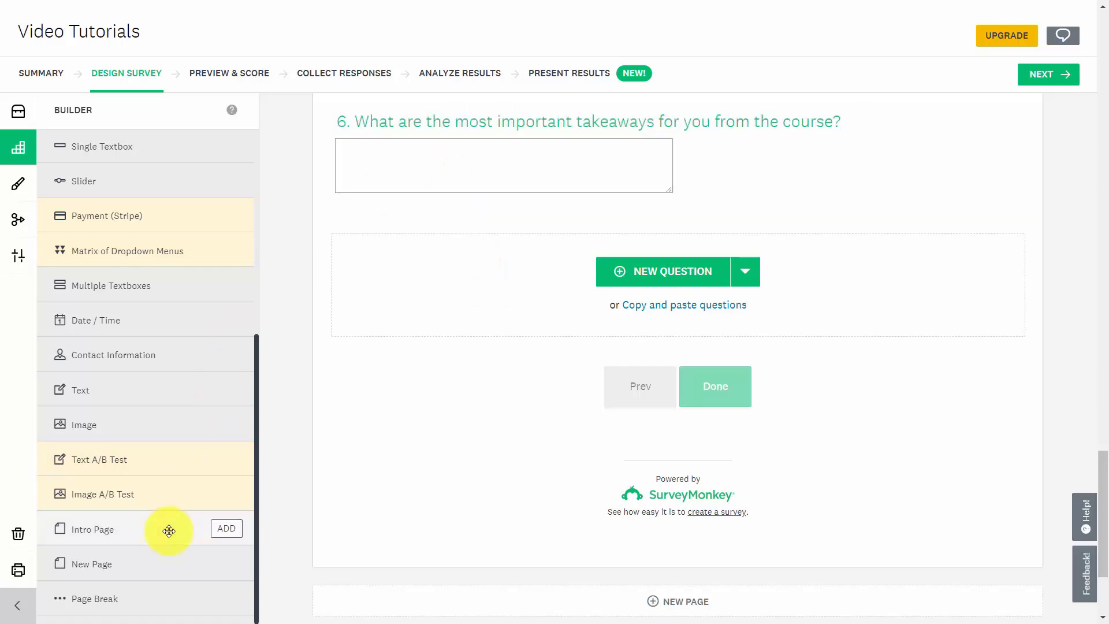
pyautogui.moveTo(168, 564)
pyautogui.moveTo(59, 563)
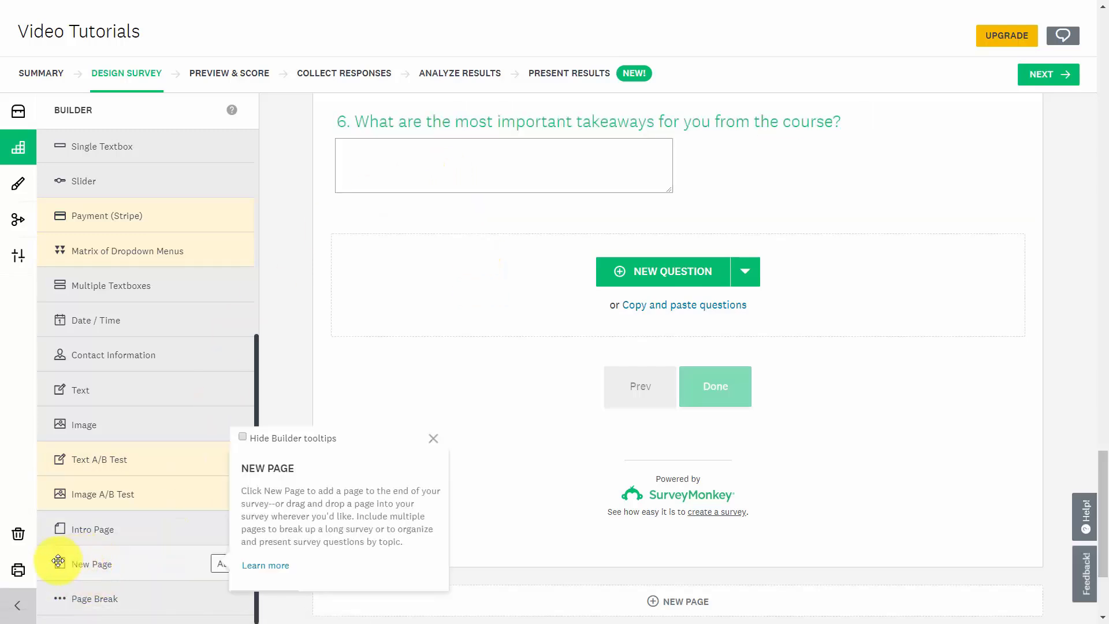
pyautogui.click(227, 566)
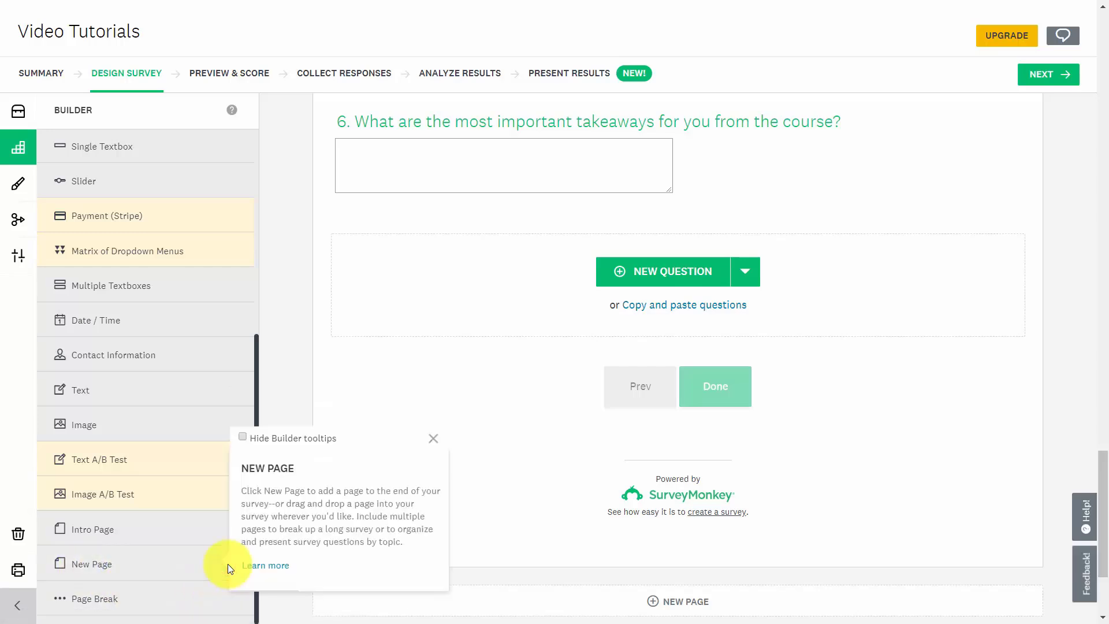
pyautogui.rightClick(227, 563)
pyautogui.click(225, 567)
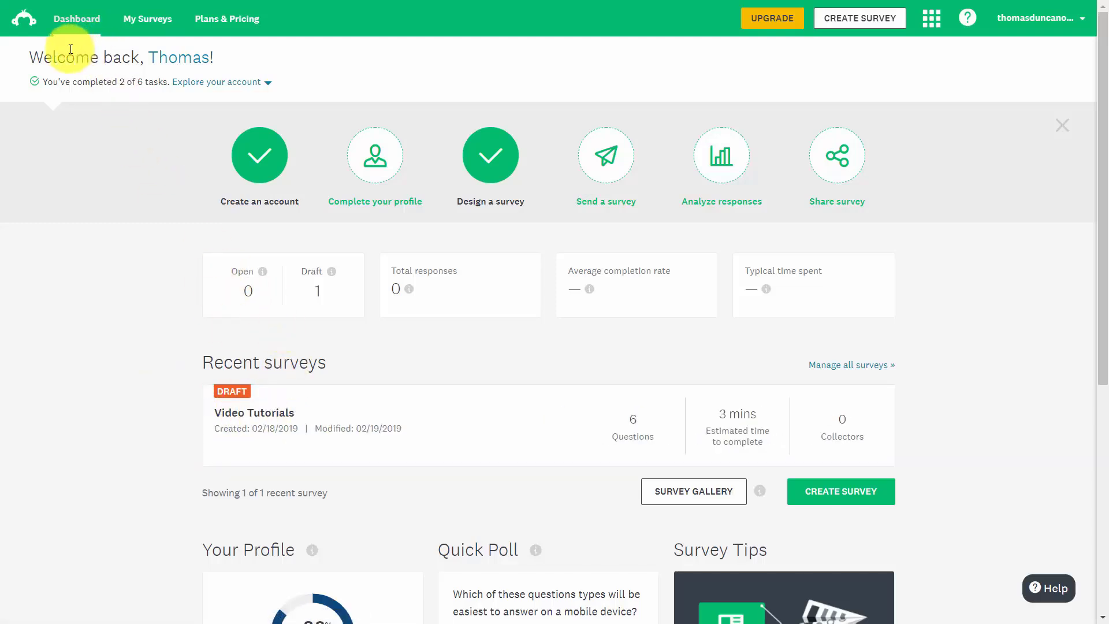
# Open the Video Tutorials draft from the recent surveys and return to its design editor with the builder elements shown
pyautogui.click(267, 418)
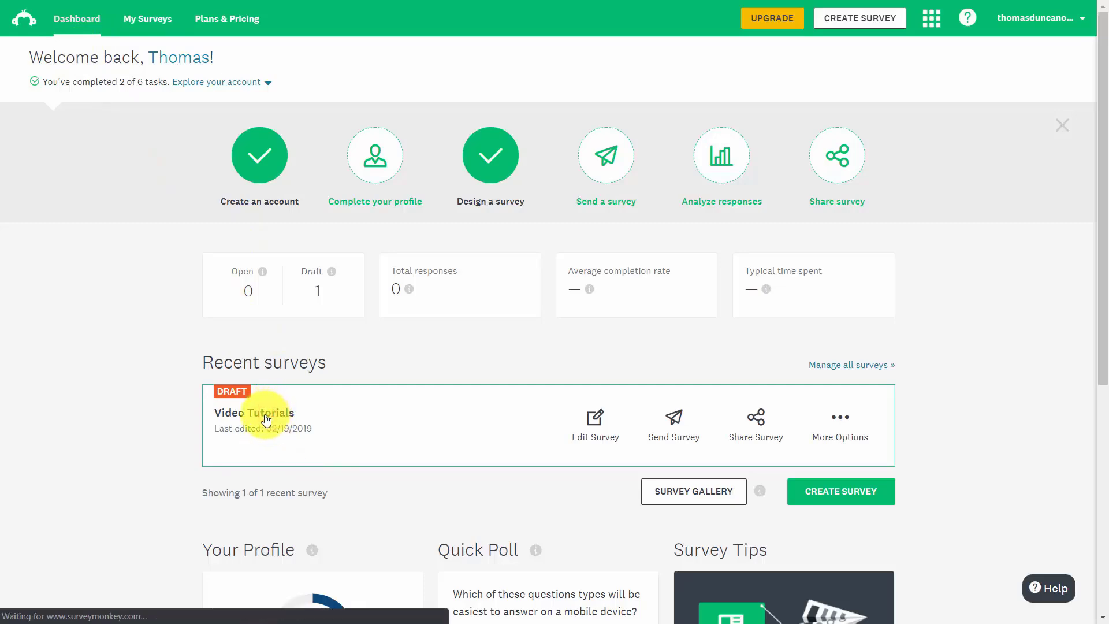
pyautogui.scroll(-5, 409, 384)
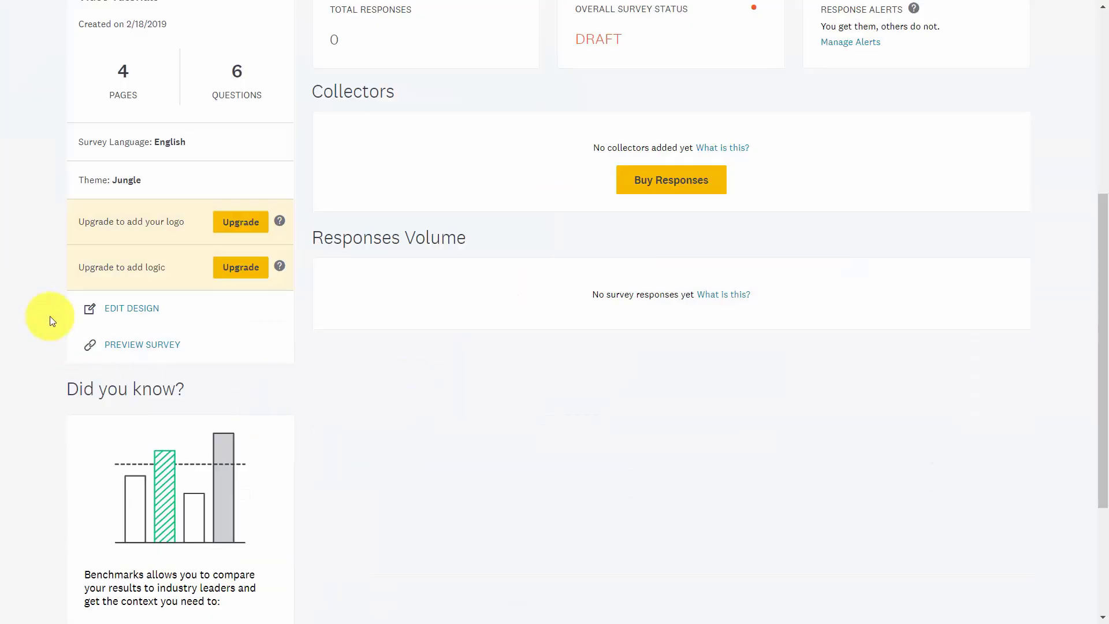
pyautogui.click(132, 308)
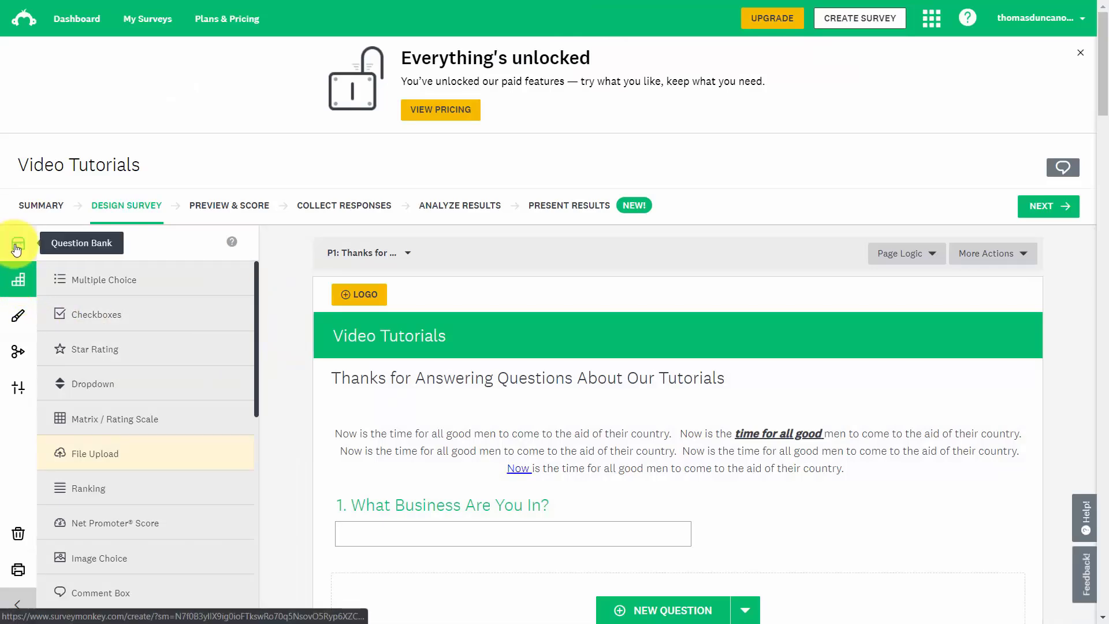
pyautogui.click(16, 284)
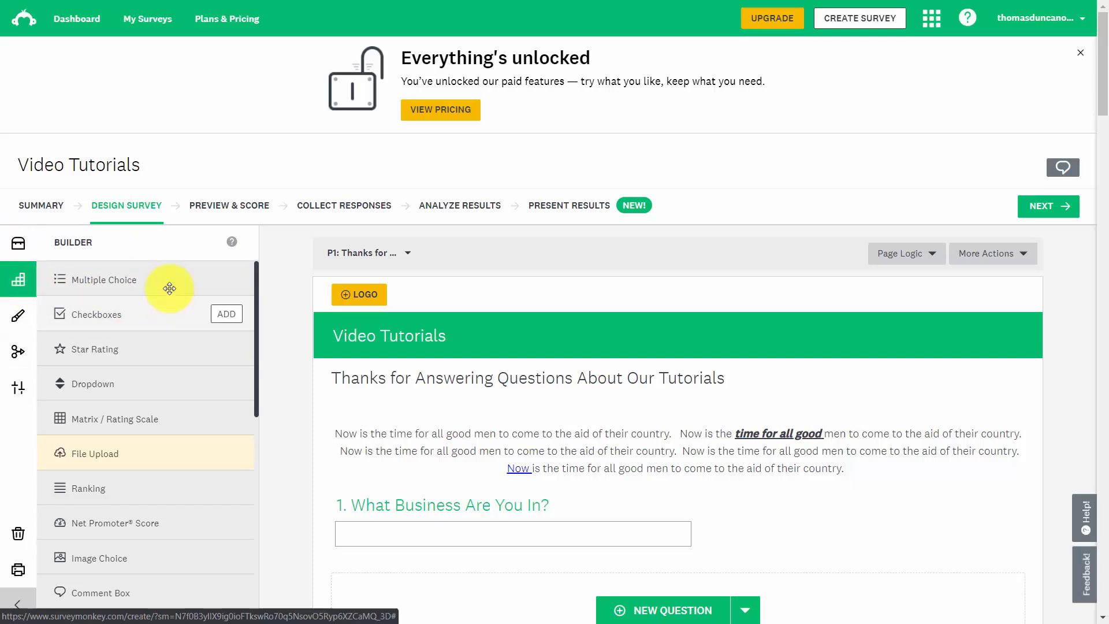
pyautogui.moveTo(175, 295)
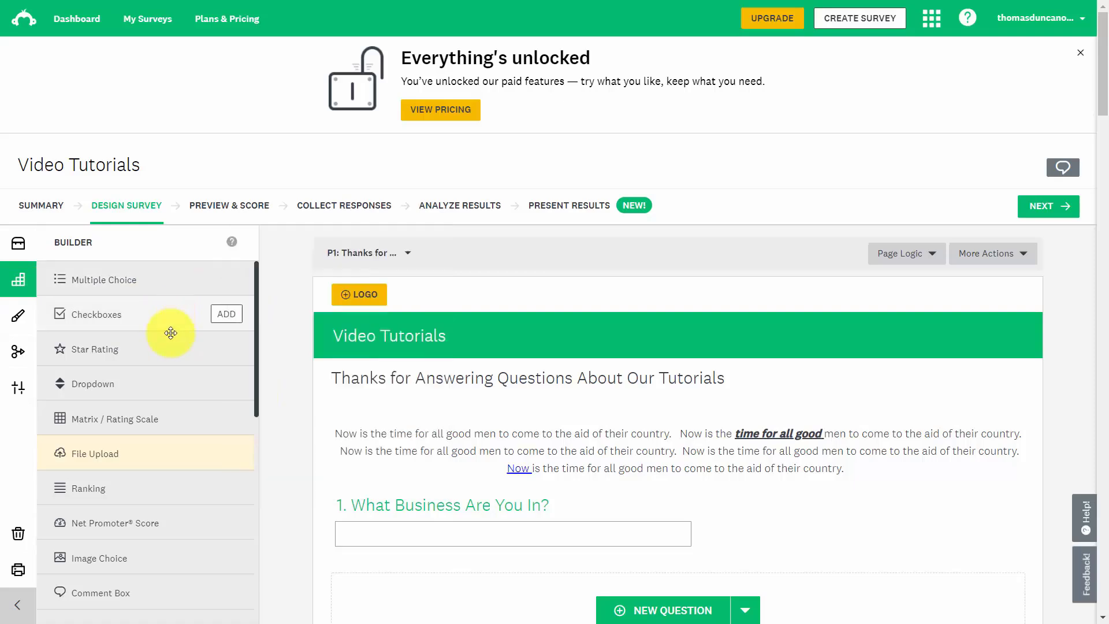
# Insert a Page Break from the builder elements between the "What is your first name?" and "Customer satisfaction" questions on page 2
pyautogui.scroll(-3, 171, 341)
pyautogui.scroll(-5, 172, 343)
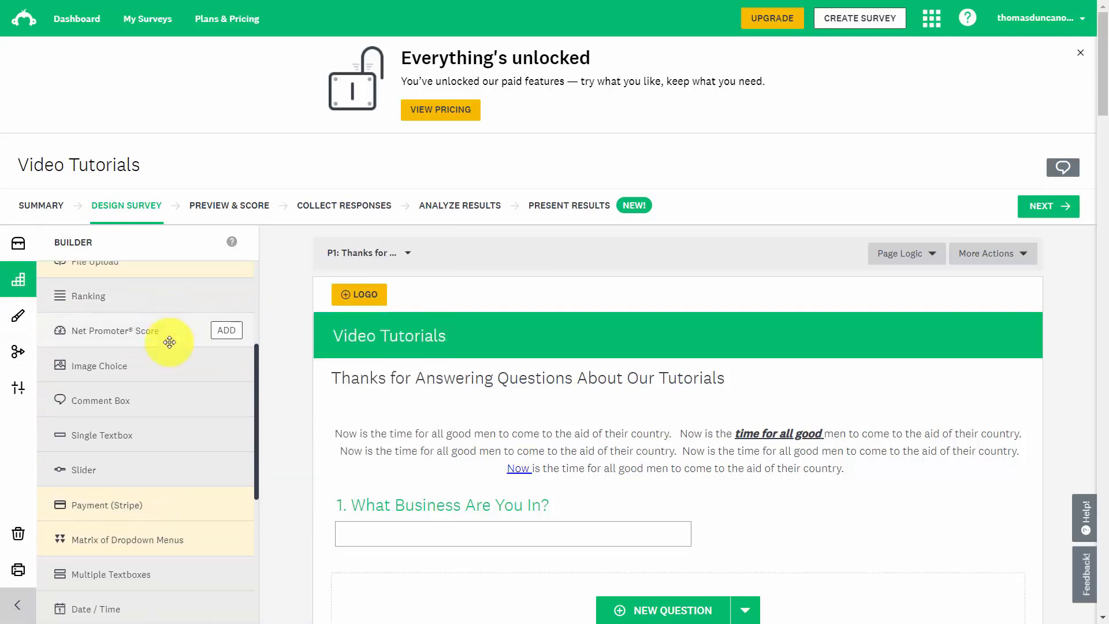
pyautogui.scroll(-2, 166, 342)
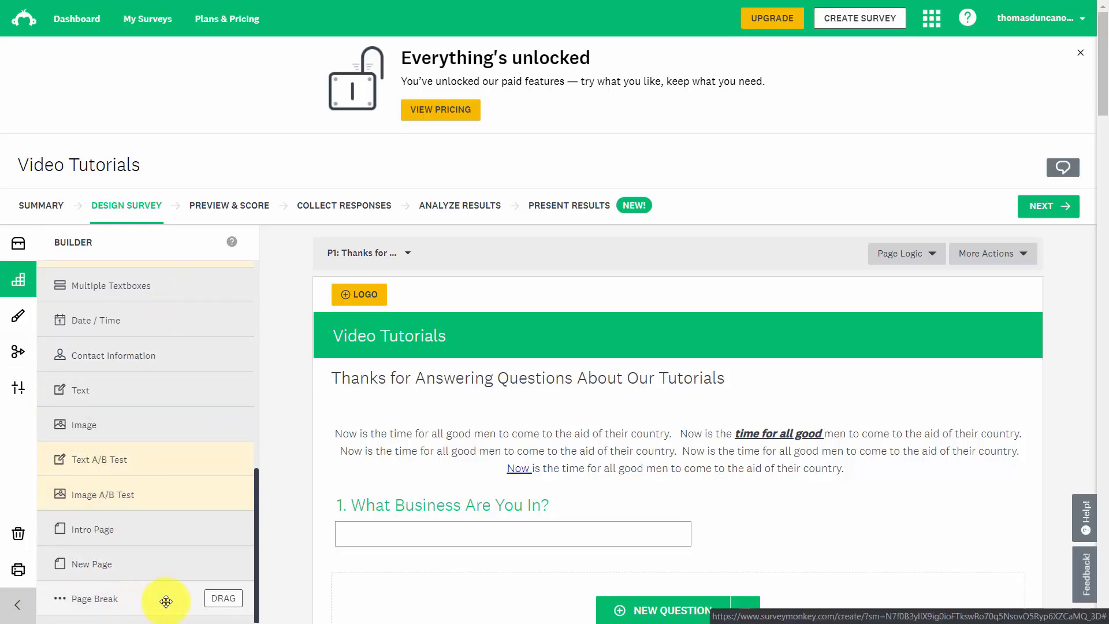
pyautogui.moveTo(165, 606)
pyautogui.moveTo(948, 451)
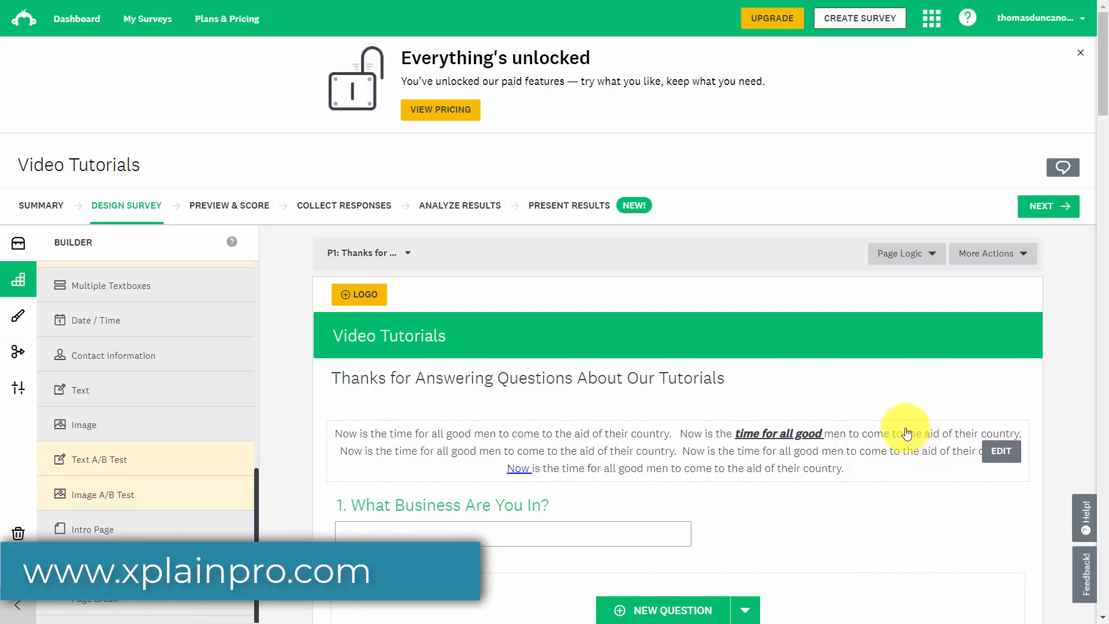
pyautogui.scroll(-1, 857, 429)
pyautogui.scroll(-6, 857, 430)
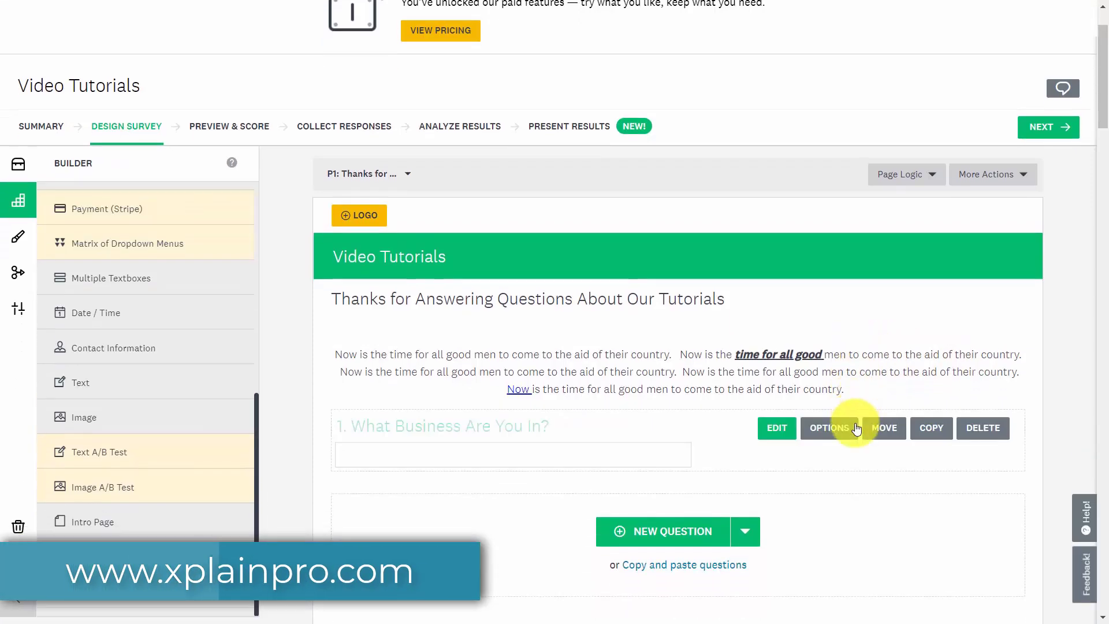
pyautogui.scroll(1, 856, 429)
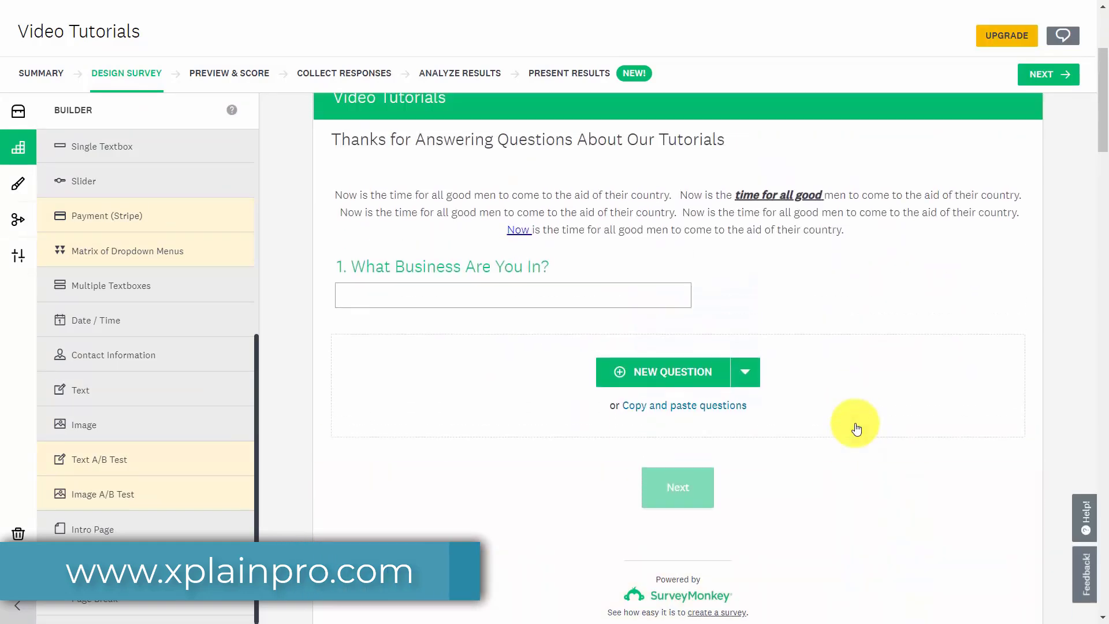
pyautogui.scroll(-9, 855, 424)
pyautogui.scroll(-3, 844, 426)
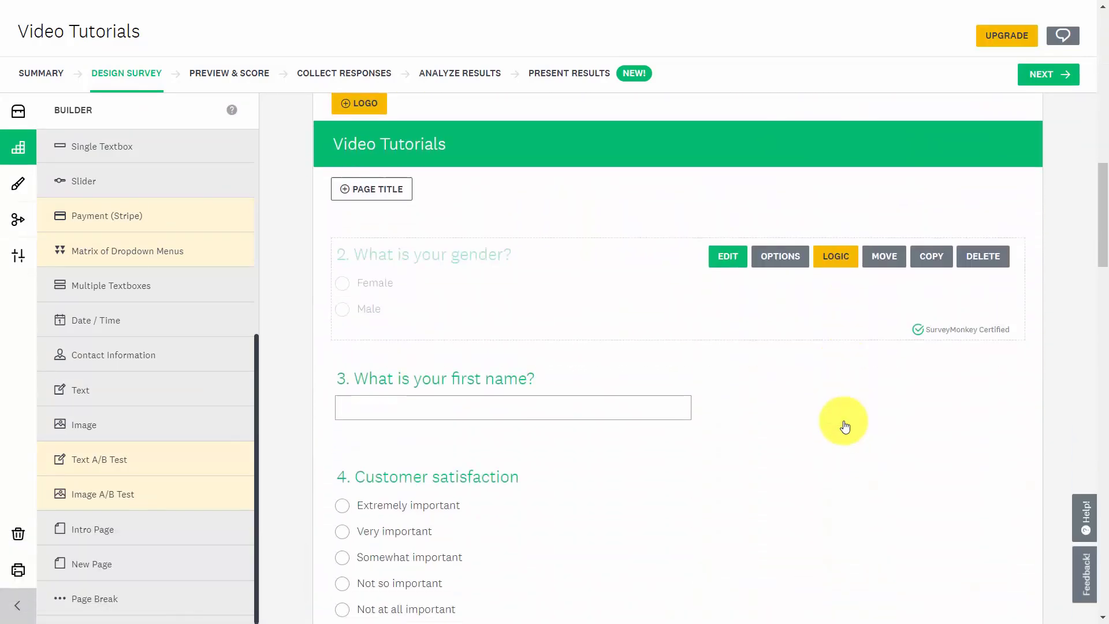
pyautogui.moveTo(416, 331)
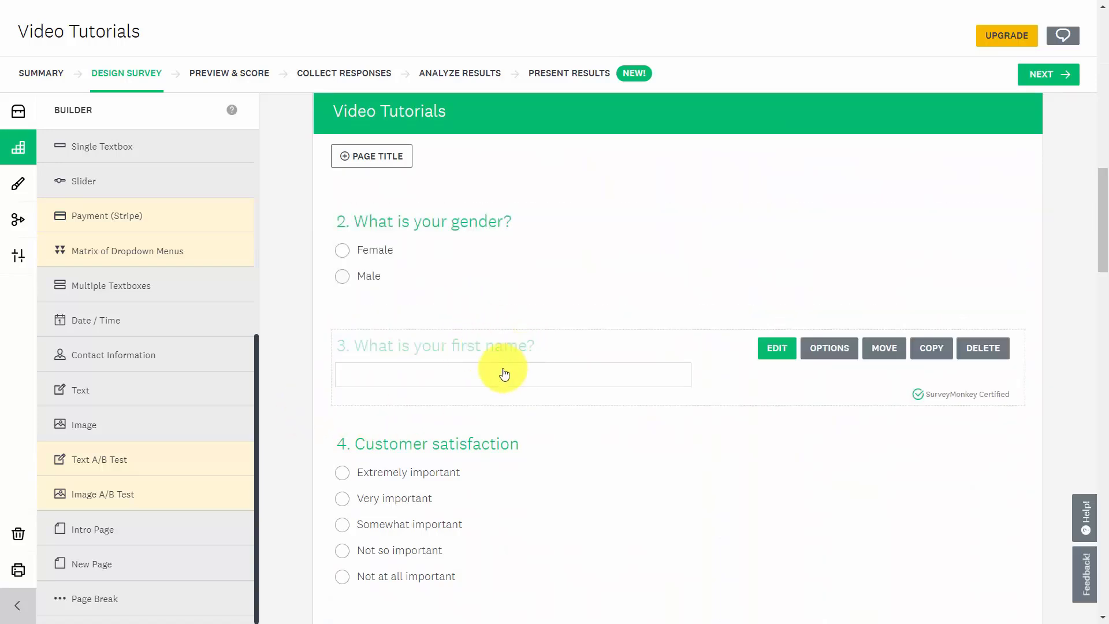
pyautogui.moveTo(218, 597)
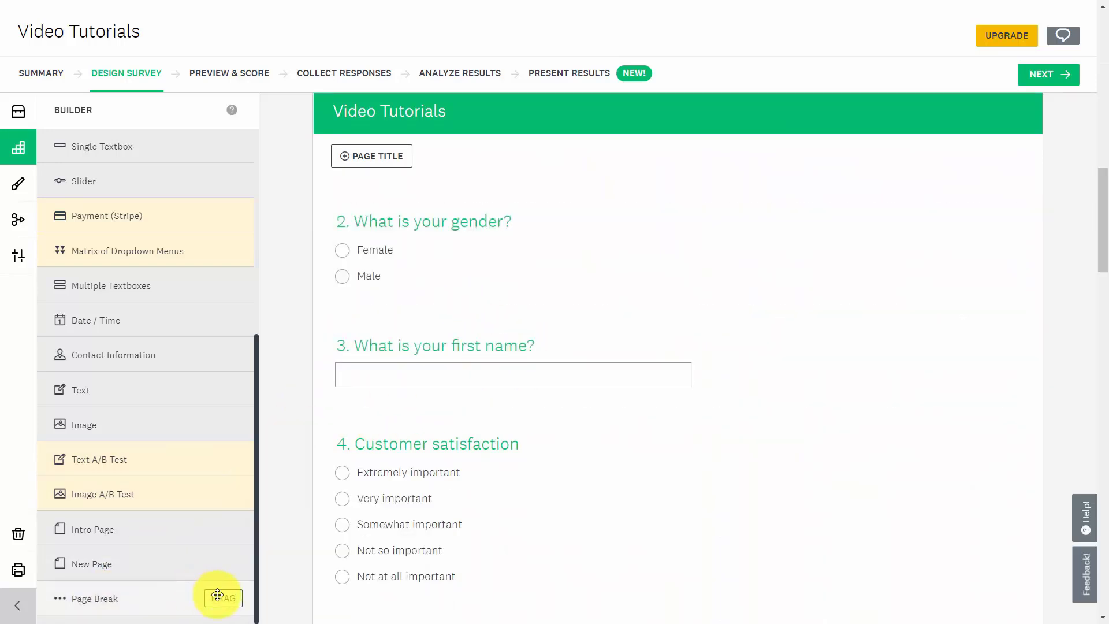
pyautogui.moveTo(215, 597); pyautogui.dragTo(629, 442)
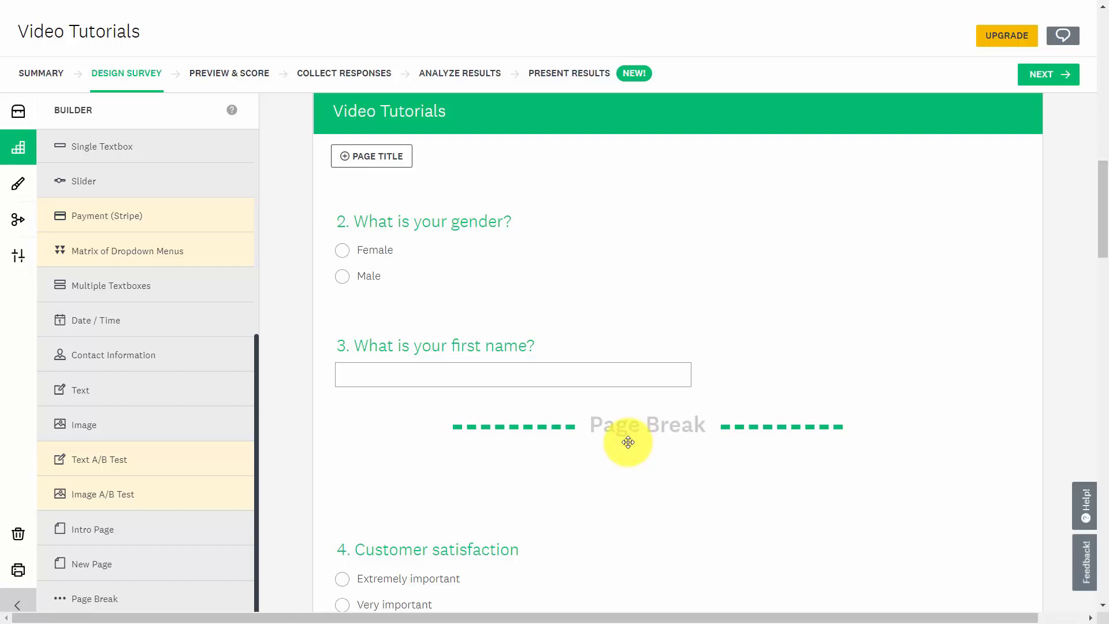
pyautogui.moveTo(627, 440); pyautogui.dragTo(628, 439)
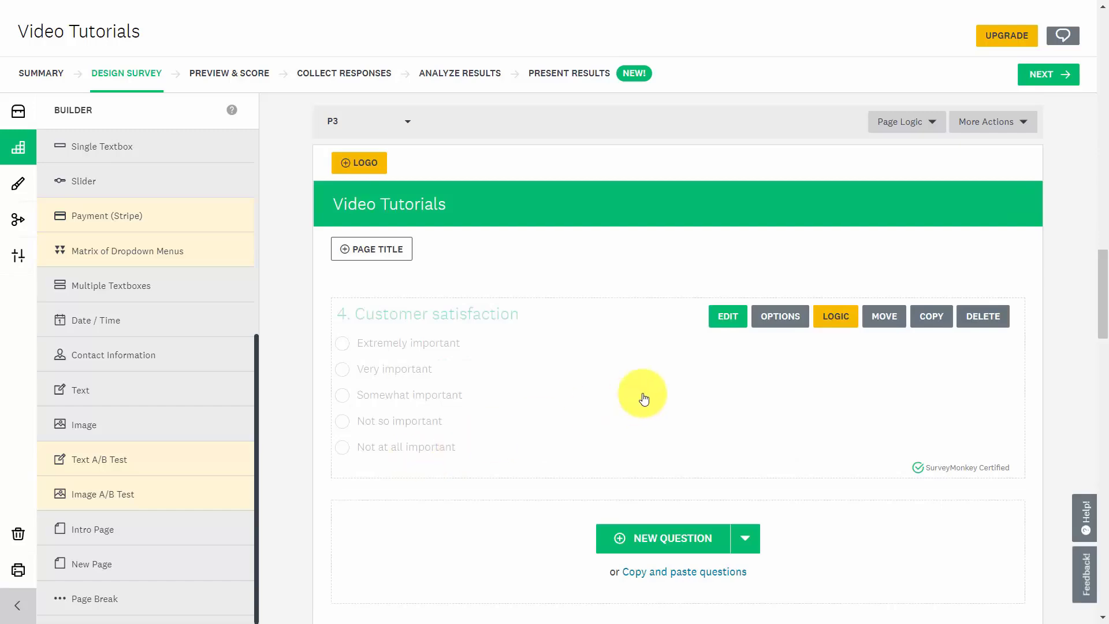
# Give page 3 the title "Satisfaction Level" and description "What did you think overall of this survey.", with "of this survey." in bold, and save
pyautogui.scroll(14, 640, 410)
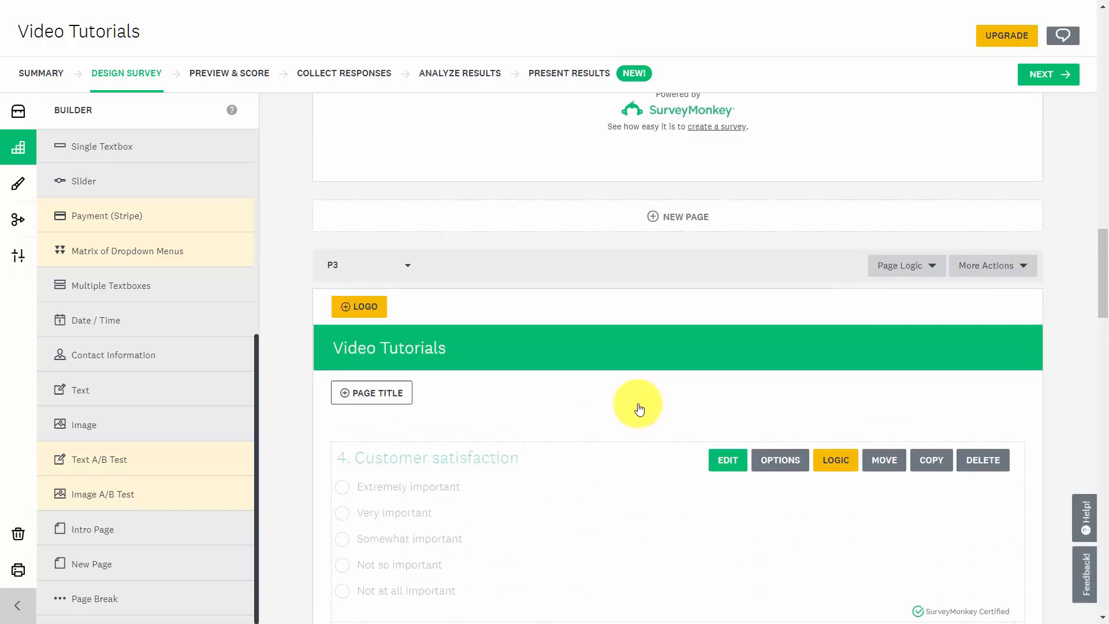
pyautogui.moveTo(638, 406)
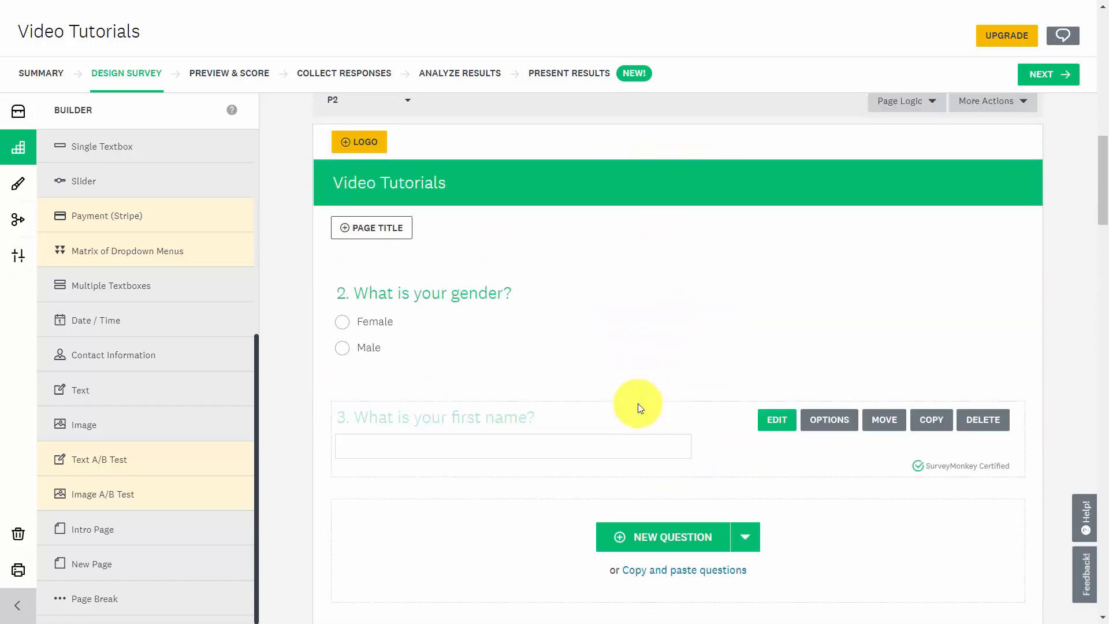
pyautogui.scroll(-12, 637, 407)
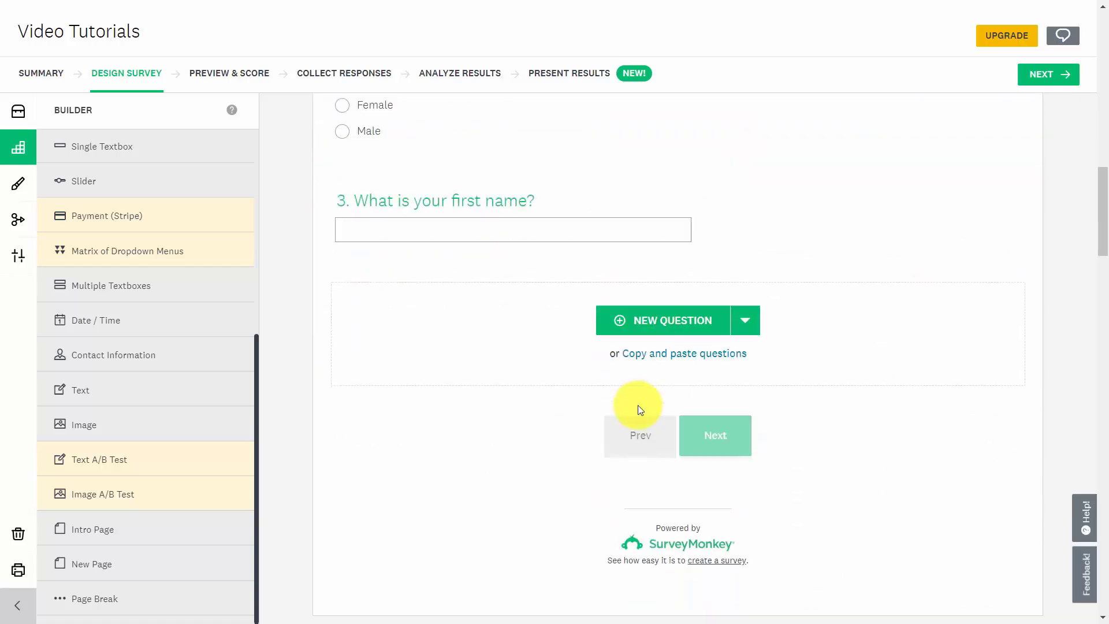
pyautogui.scroll(-2, 639, 412)
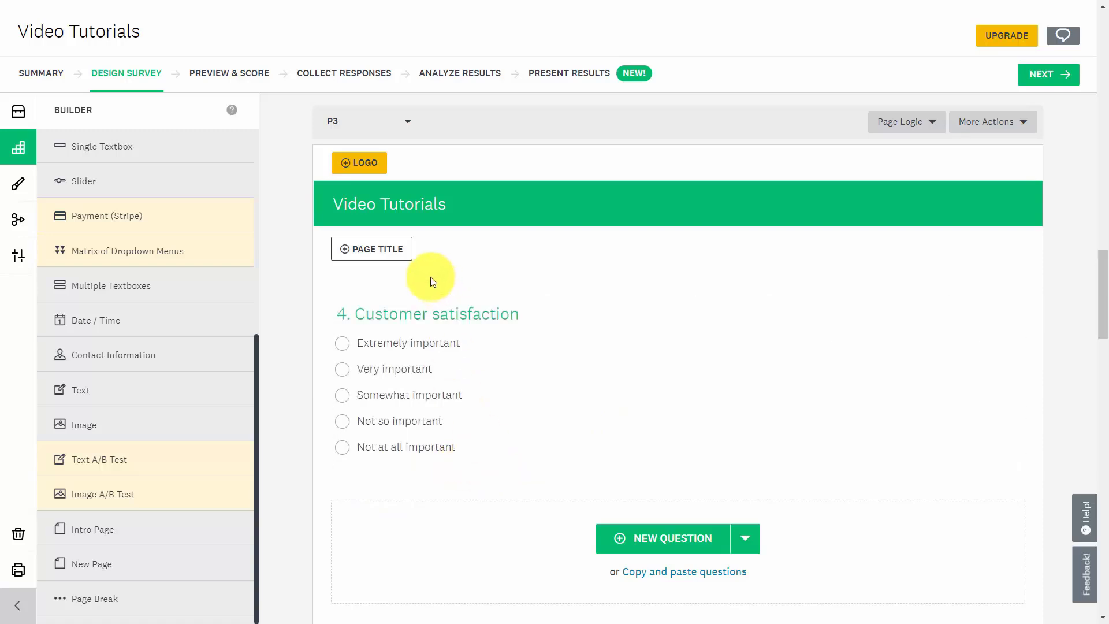
pyautogui.click(383, 252)
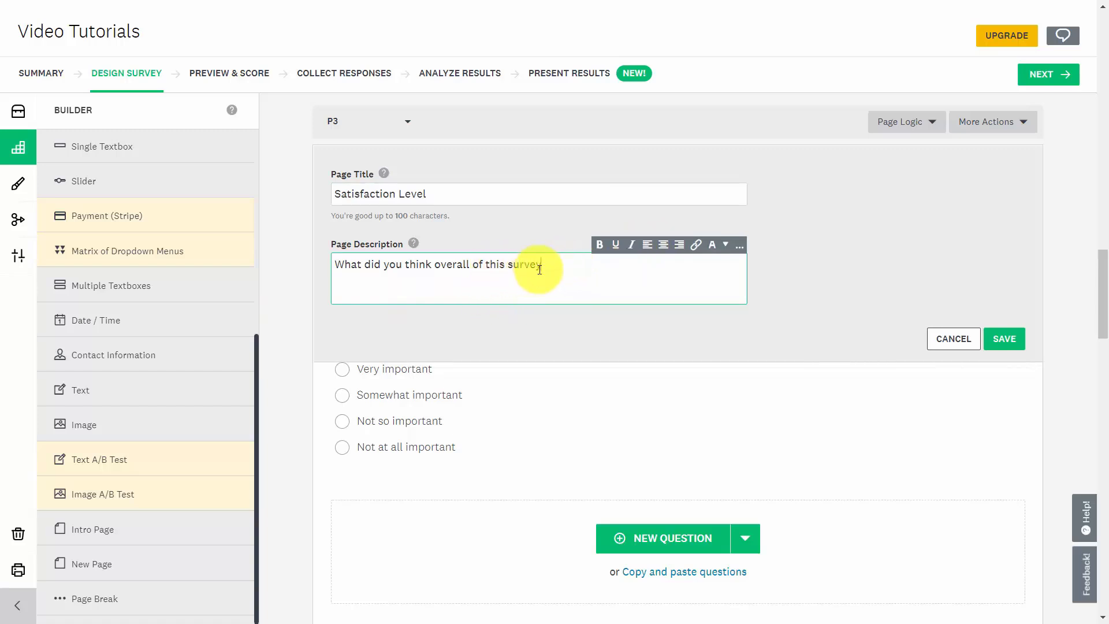
pyautogui.hotkey('ctrl', 'b')
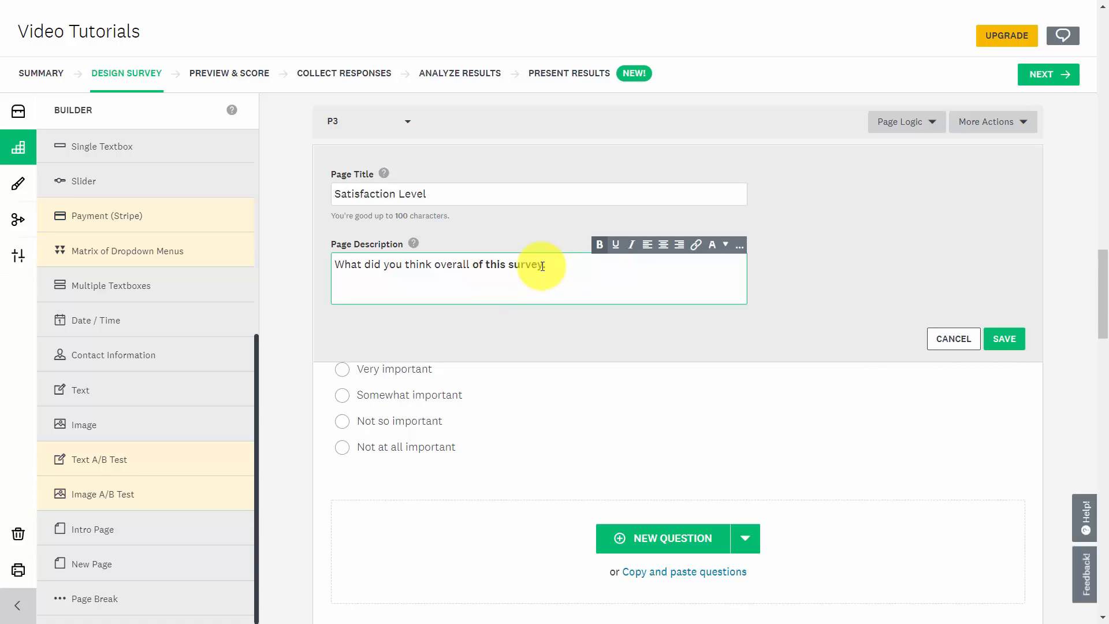
pyautogui.write('.')
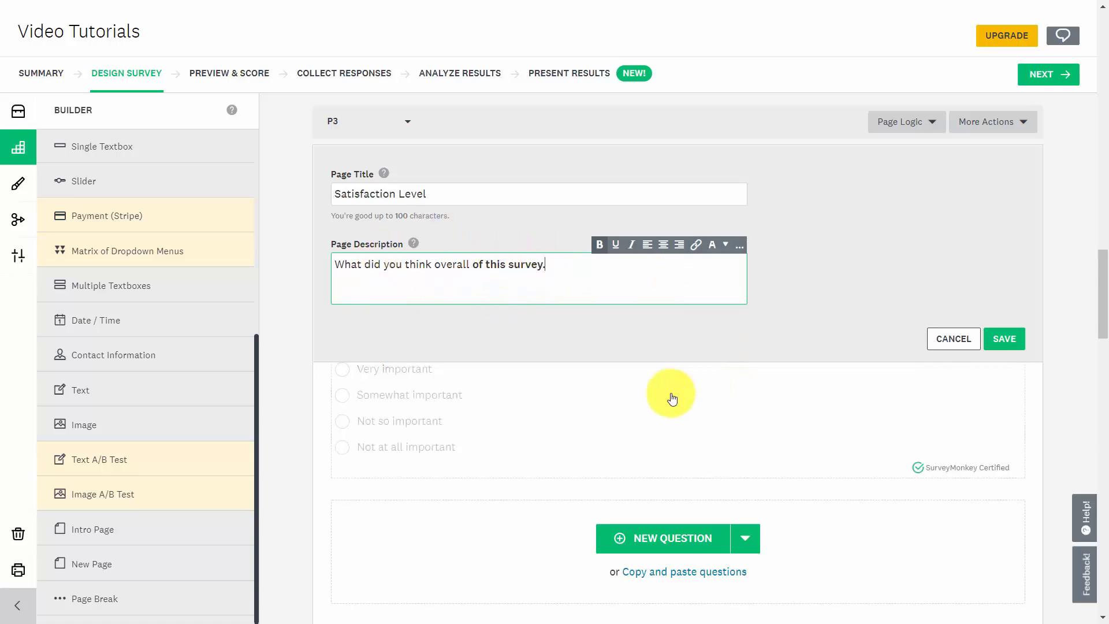
pyautogui.click(1002, 343)
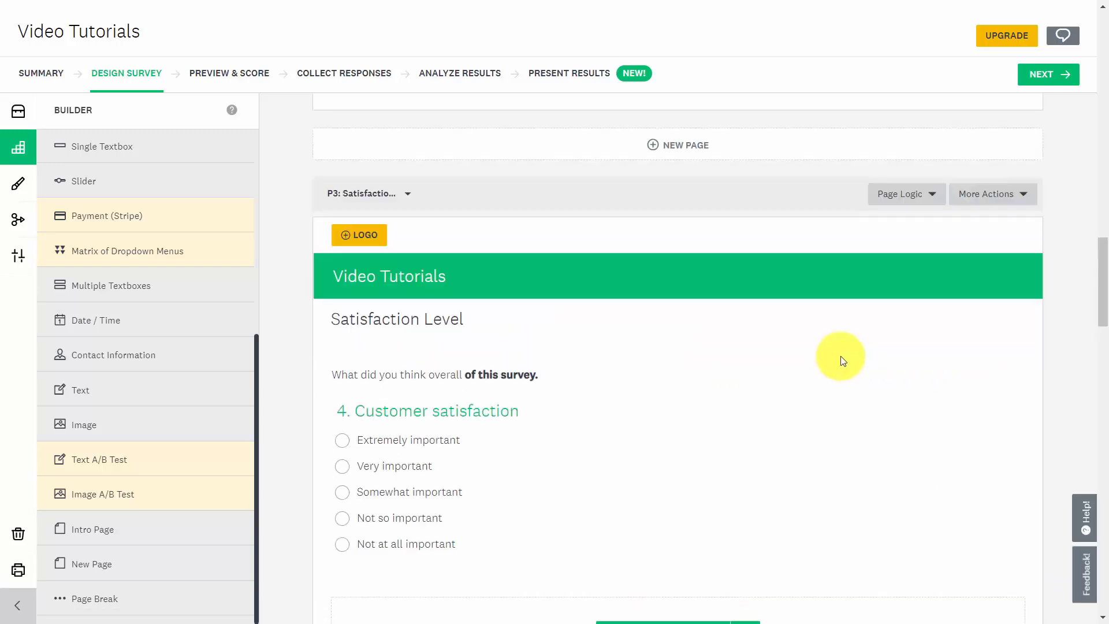
# Examine the builder's descriptions and sample questions for the Checkboxes, Dropdown and Matrix / Rating Scale question types
pyautogui.click(409, 194)
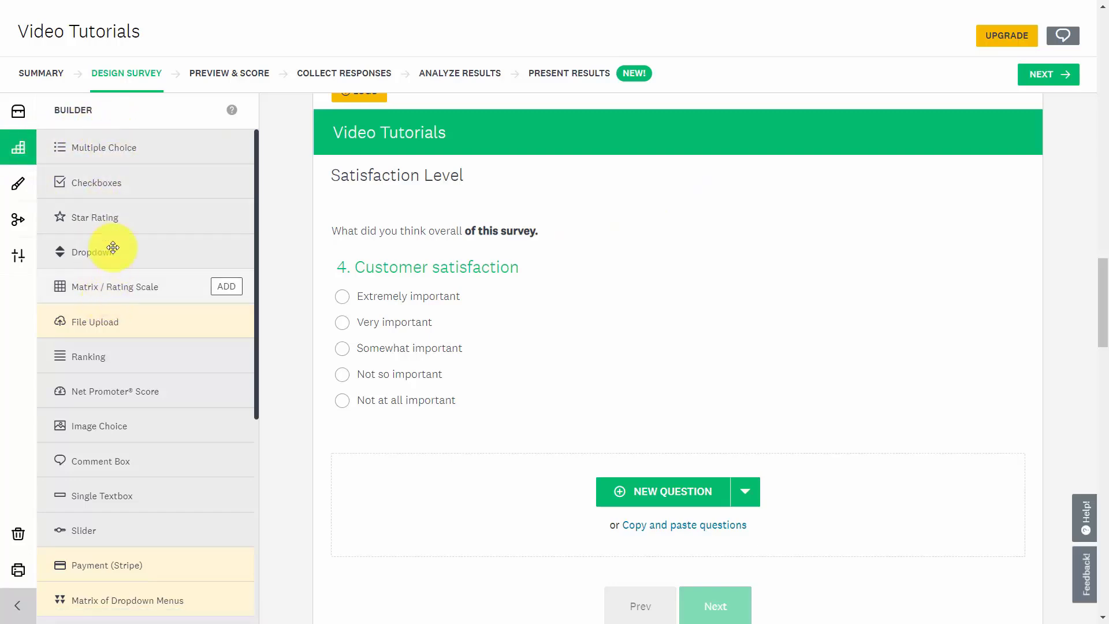
pyautogui.moveTo(122, 215)
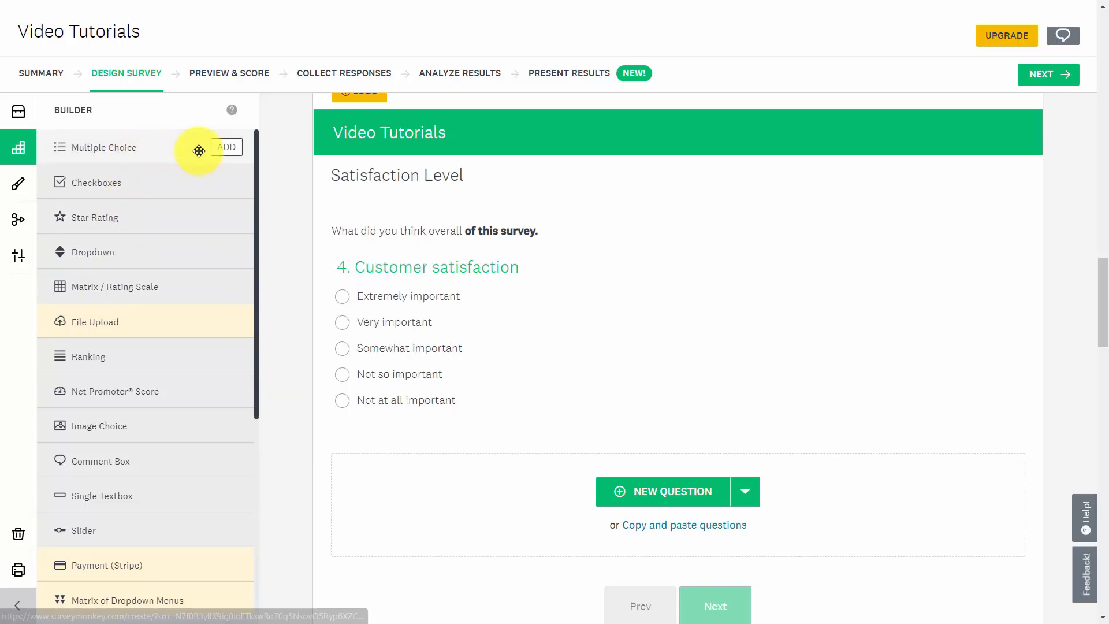
pyautogui.moveTo(215, 148)
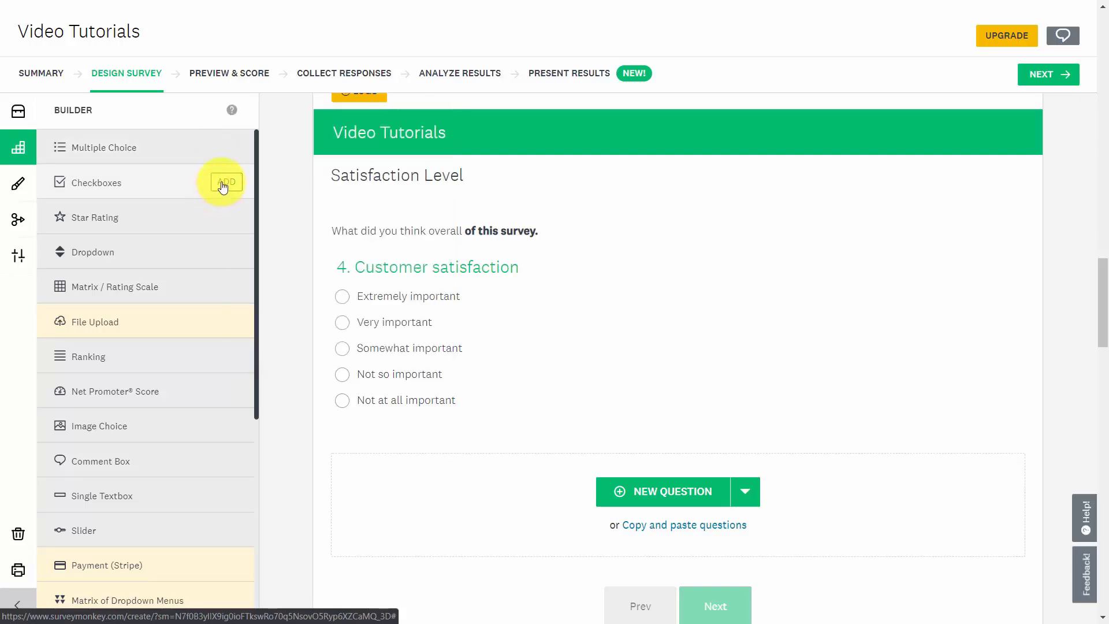
pyautogui.moveTo(218, 186)
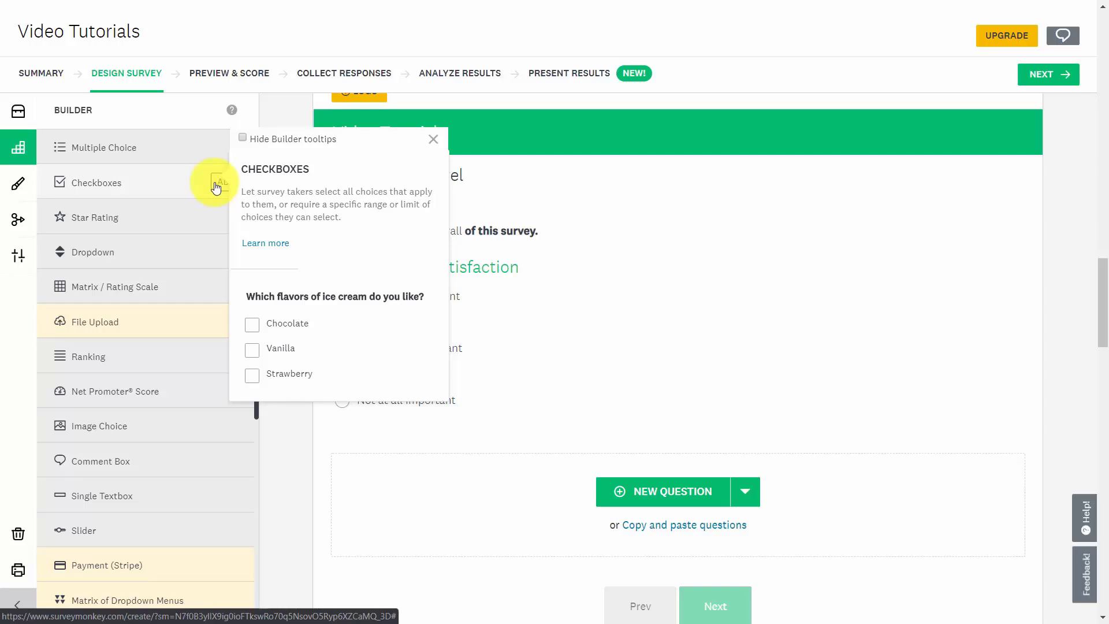
pyautogui.click(216, 185)
pyautogui.moveTo(220, 224)
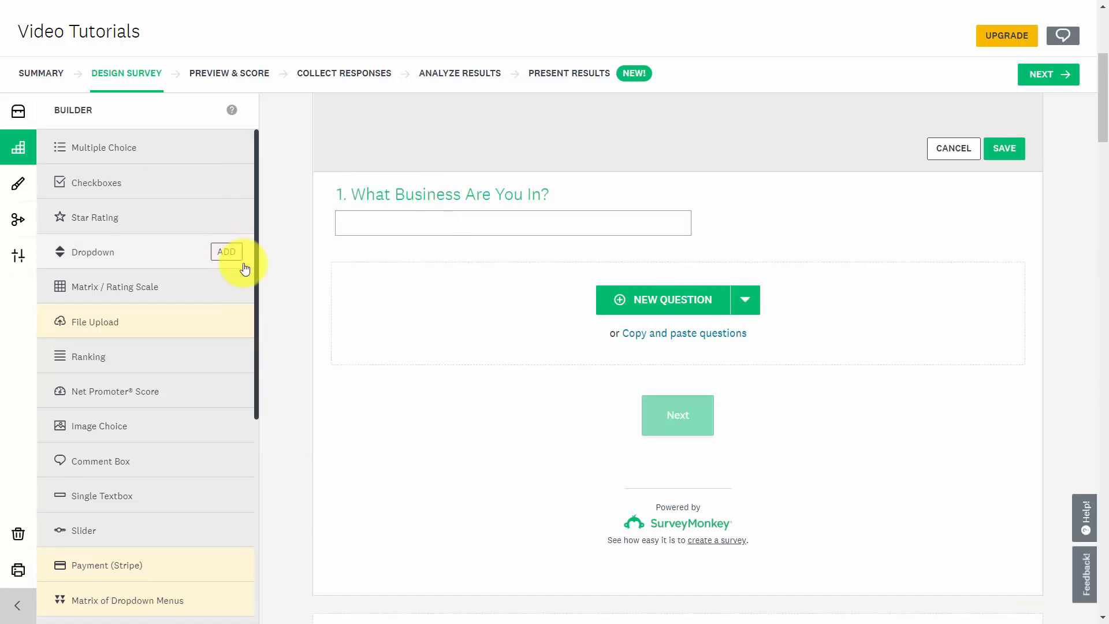
pyautogui.moveTo(229, 257)
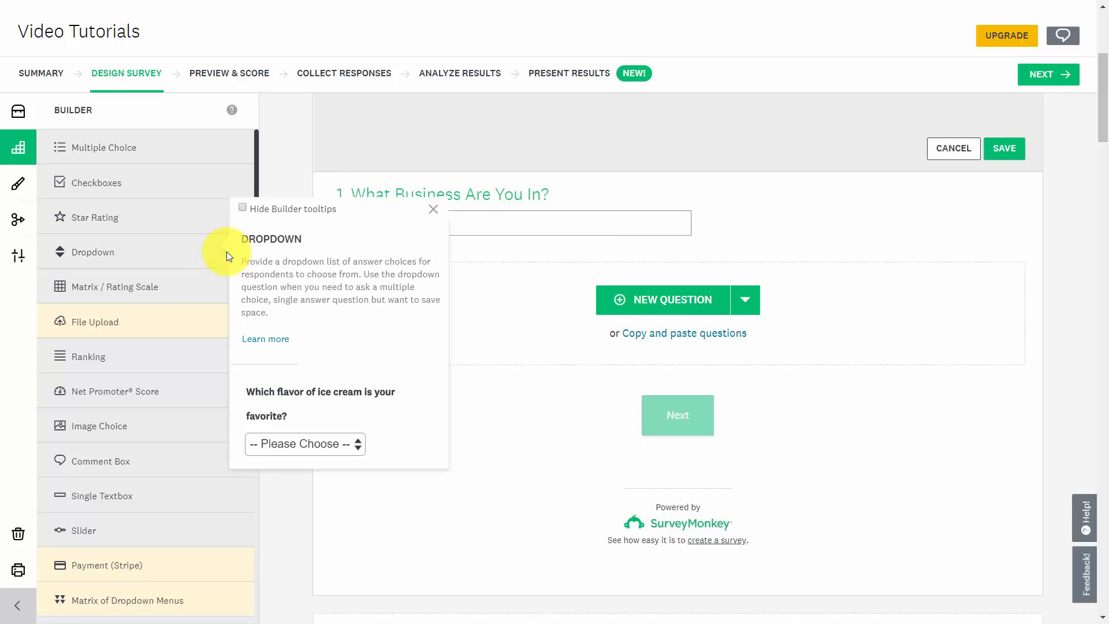
pyautogui.scroll(-1, 227, 254)
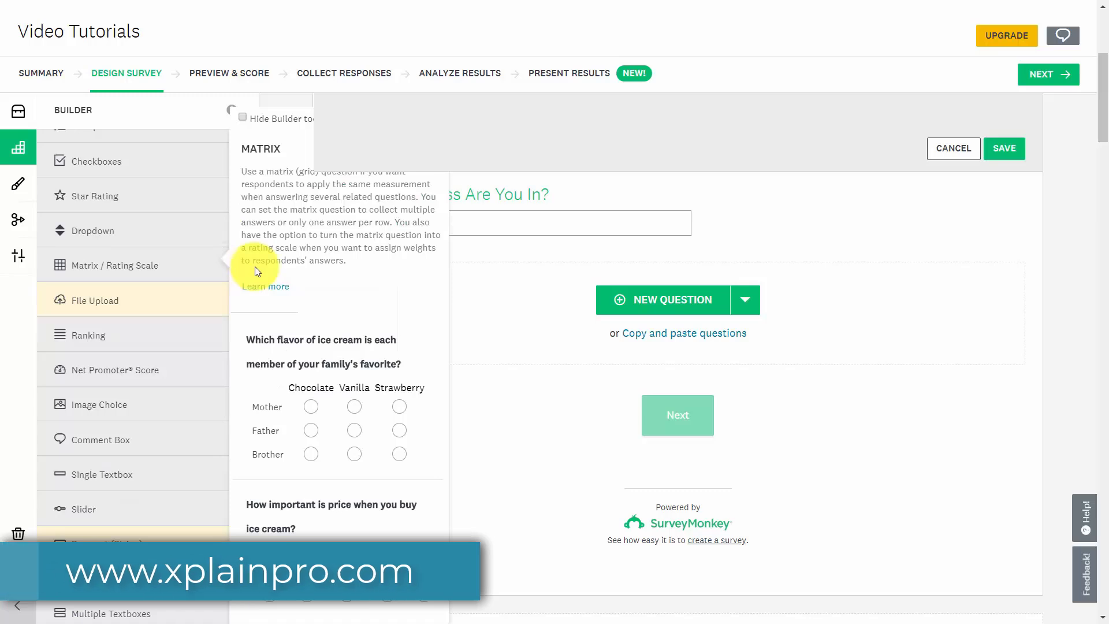
pyautogui.scroll(1, 358, 248)
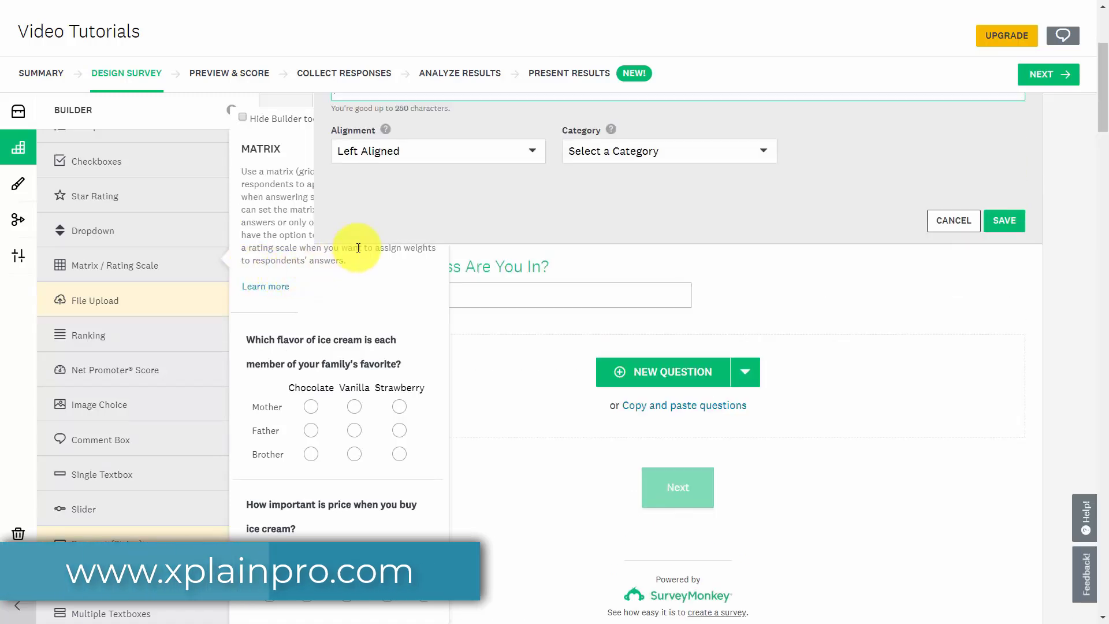
pyautogui.scroll(-2, 359, 247)
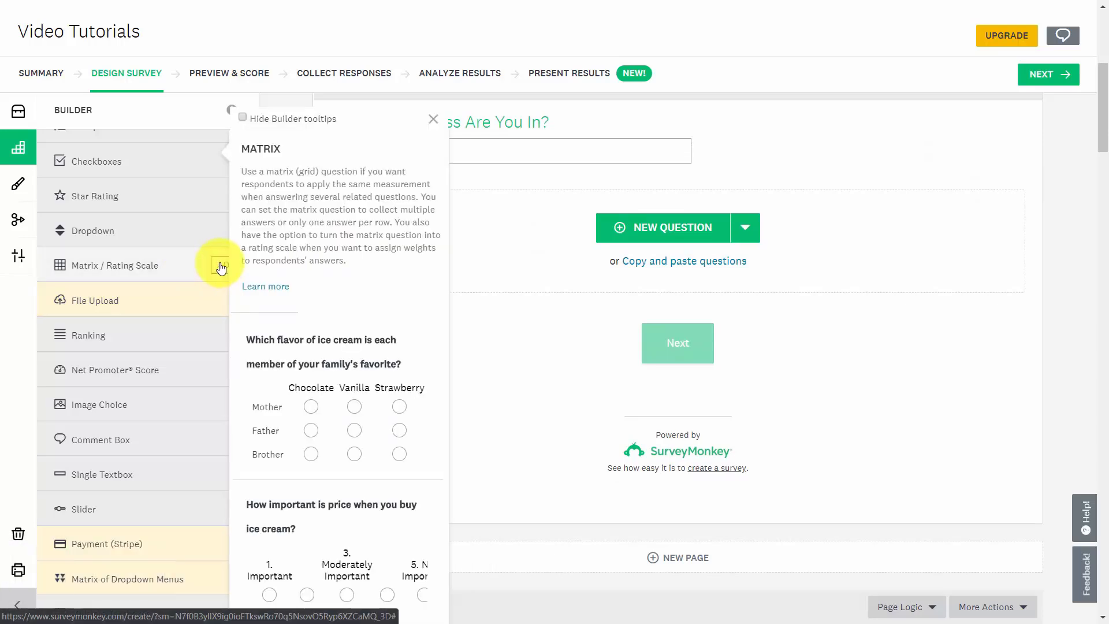
# Try a new question below "What Business Are You In?" on page 1 with the Matrix / Rating Scale type
pyautogui.click(219, 264)
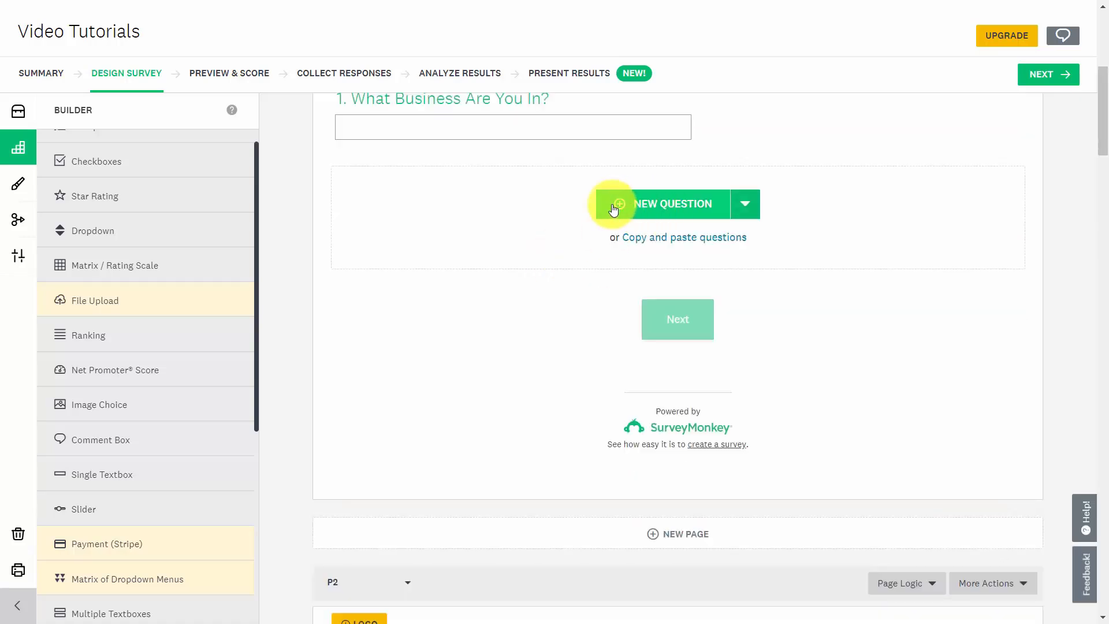
pyautogui.click(619, 212)
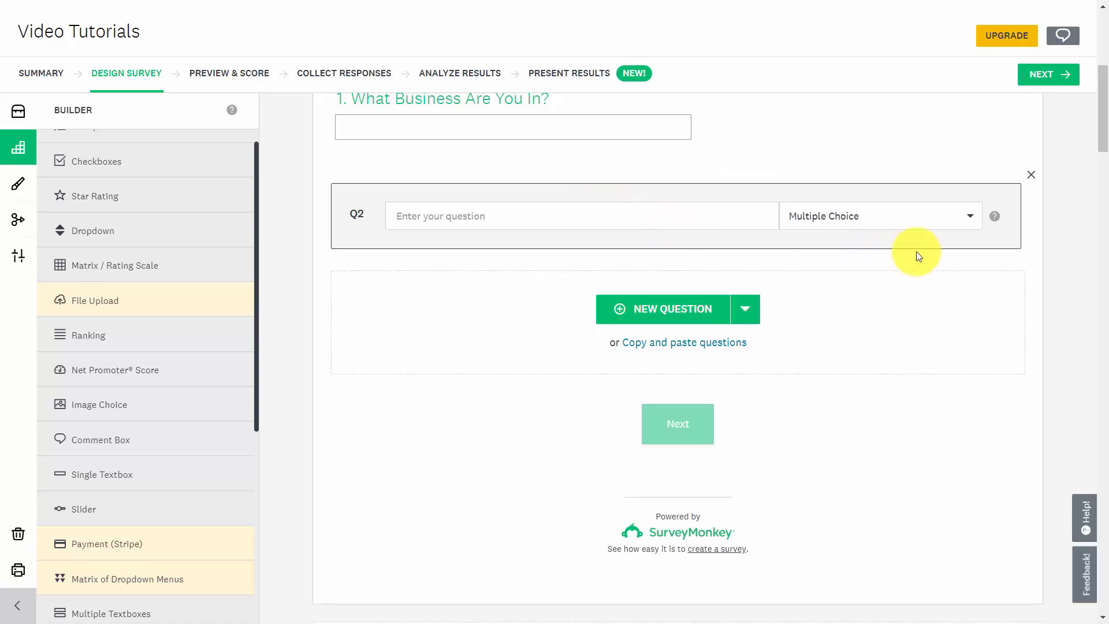
pyautogui.click(971, 216)
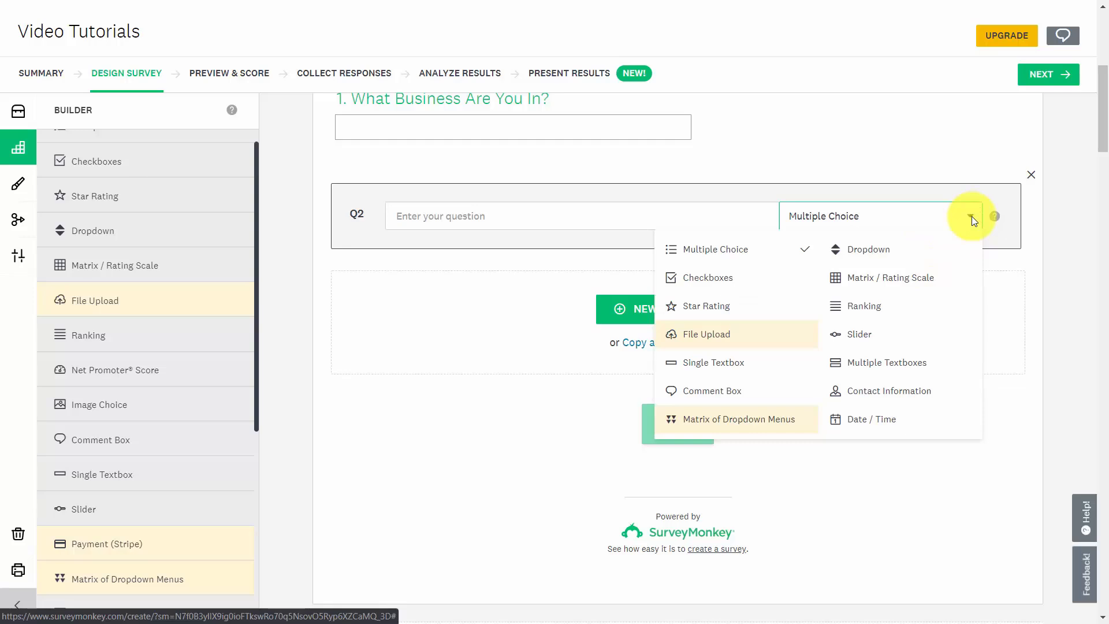
pyautogui.click(856, 279)
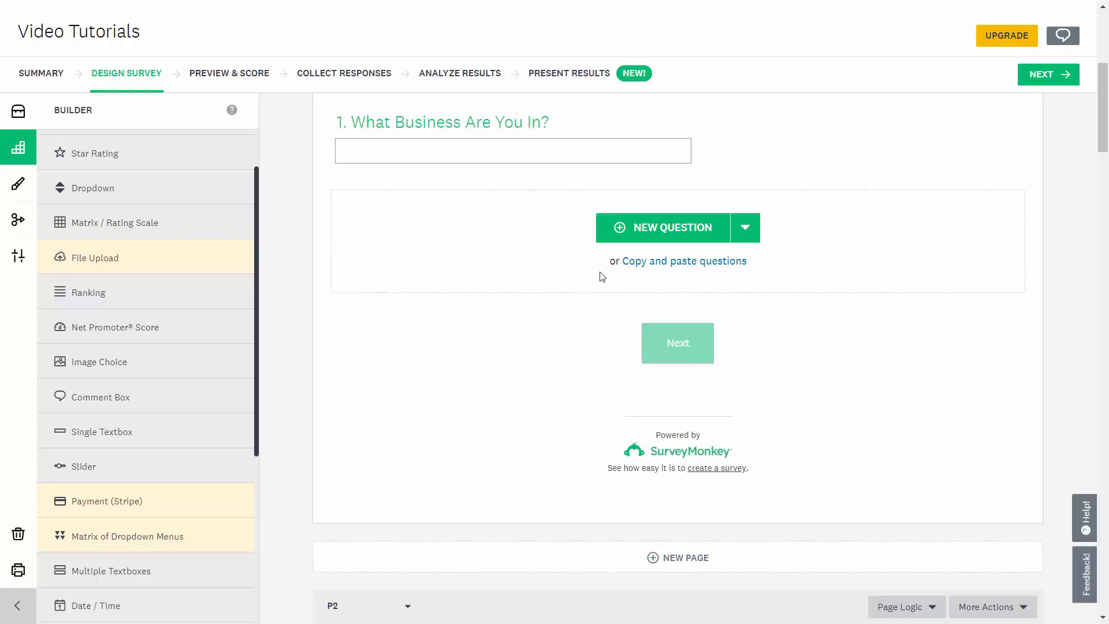
# Read the builder's descriptions and samples for the Ranking, Net Promoter Score and Image Choice question types
pyautogui.moveTo(458, 121)
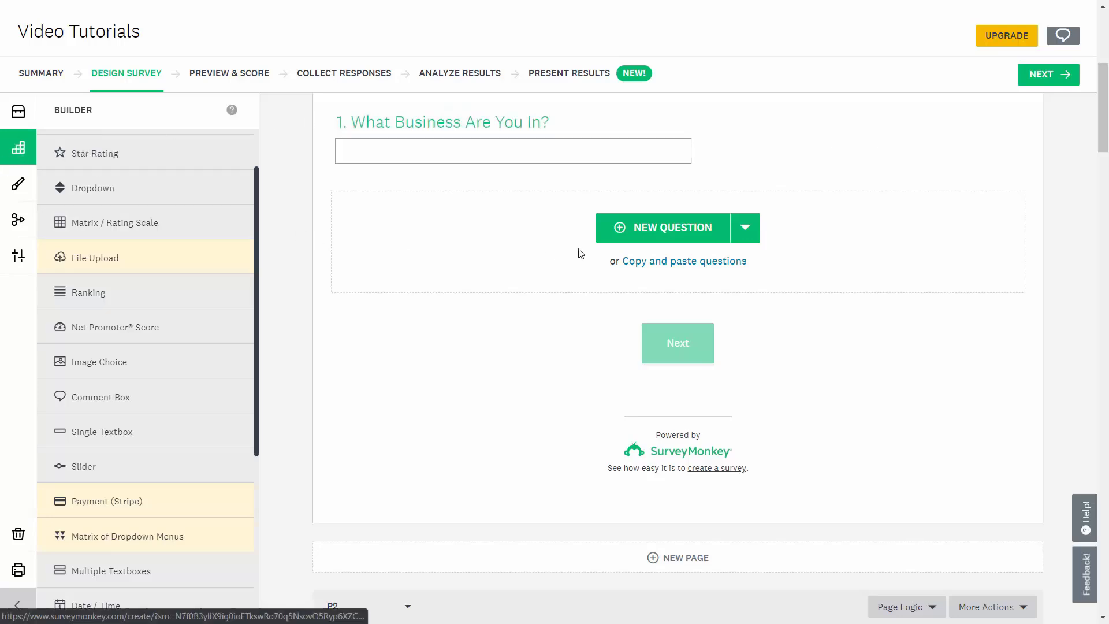
pyautogui.moveTo(234, 296)
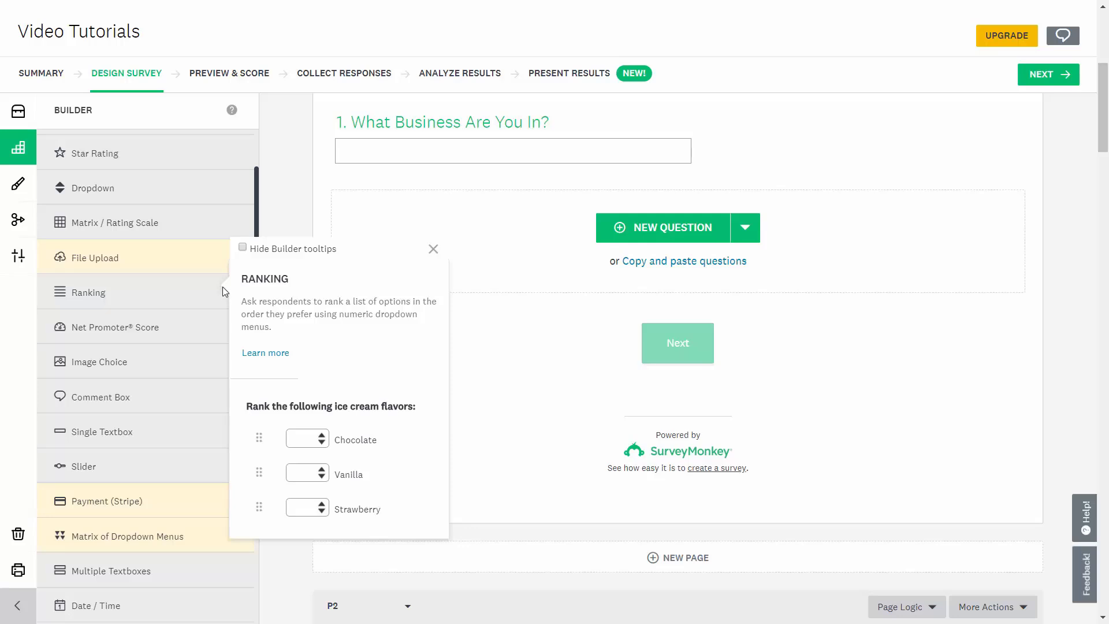
pyautogui.moveTo(223, 322)
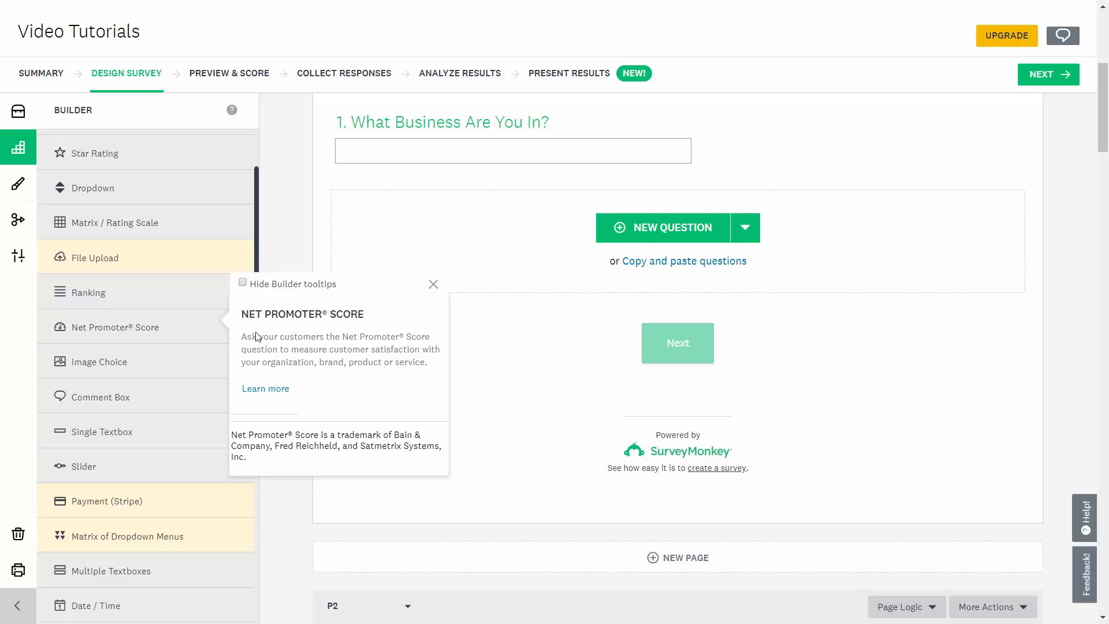
pyautogui.moveTo(208, 369)
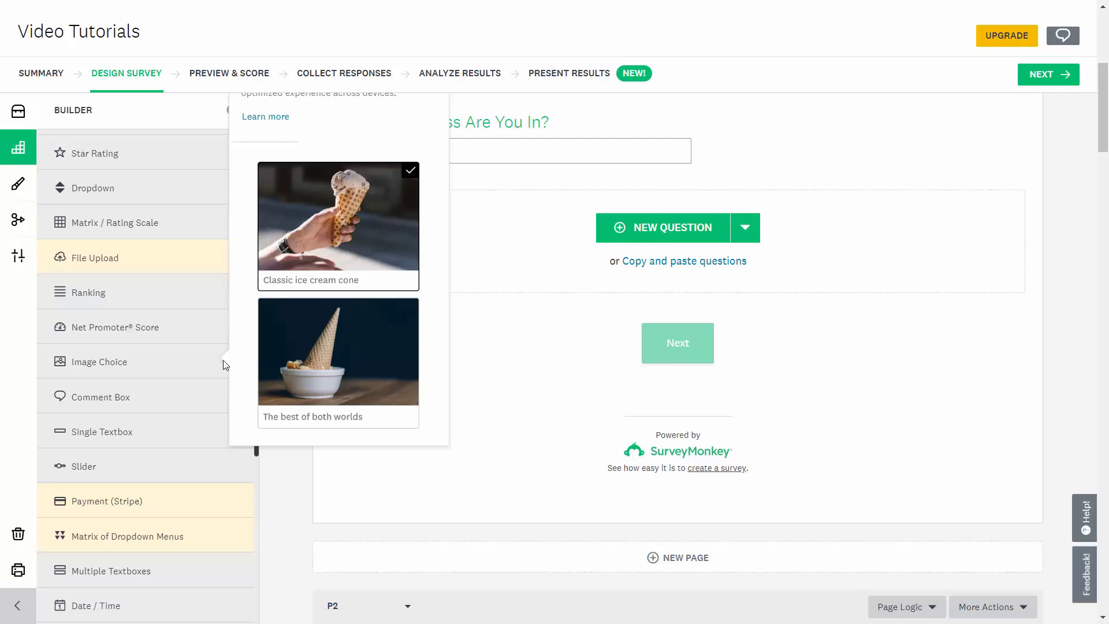
# Add the Image Choice question "Which Image Is Best for Our Tutorials" with uploaded images labelled "Orange Element" and "Blue Element", and save it
pyautogui.click(243, 361)
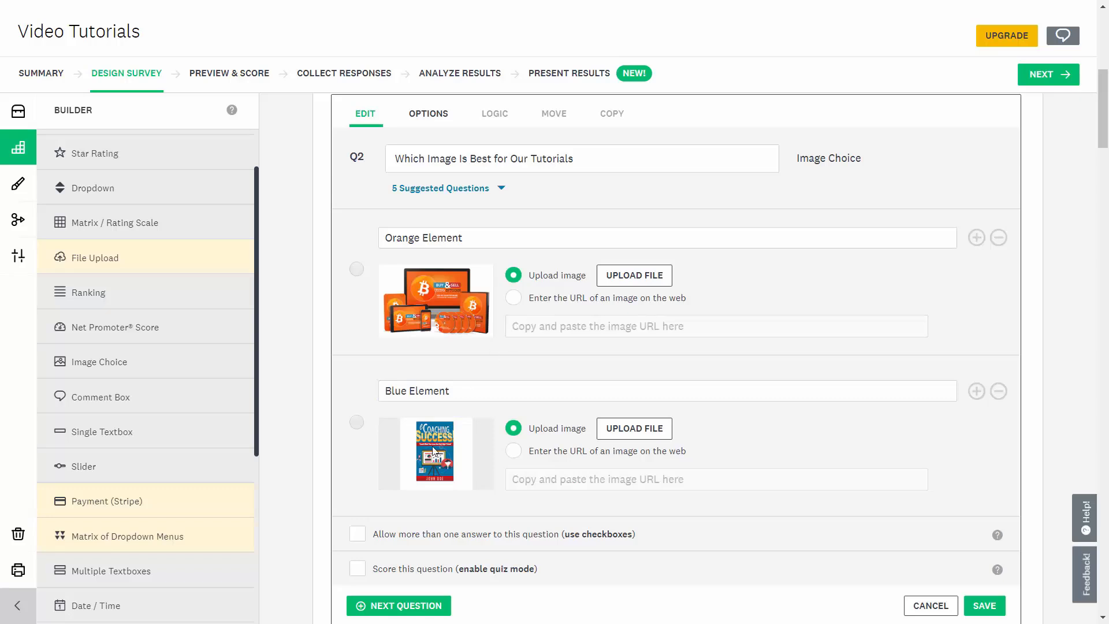
pyautogui.scroll(-1, 435, 451)
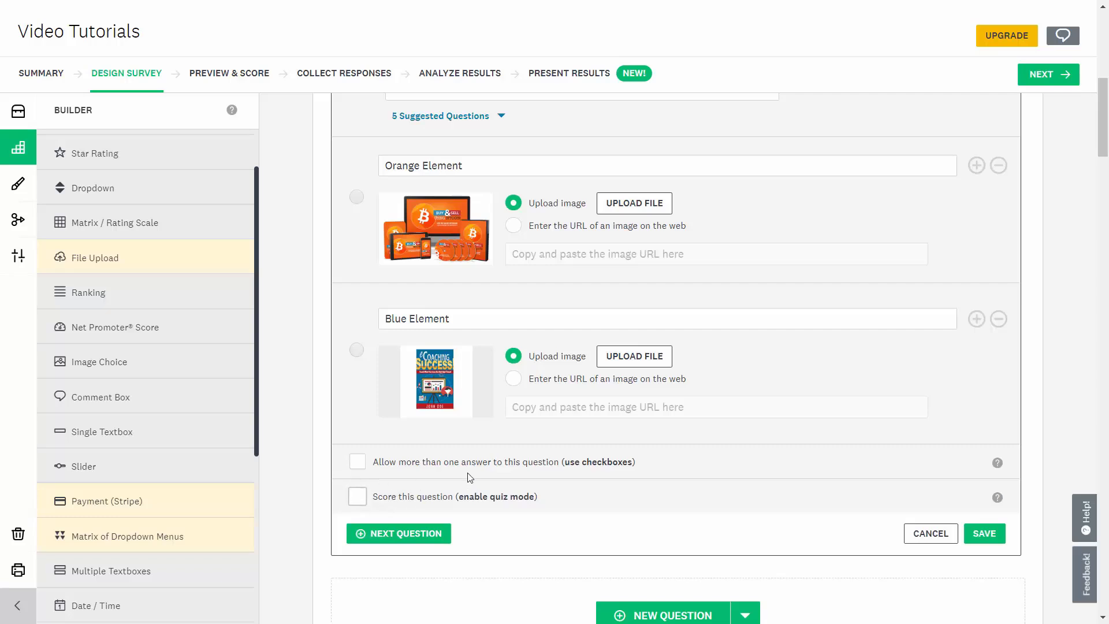
pyautogui.scroll(1, 470, 478)
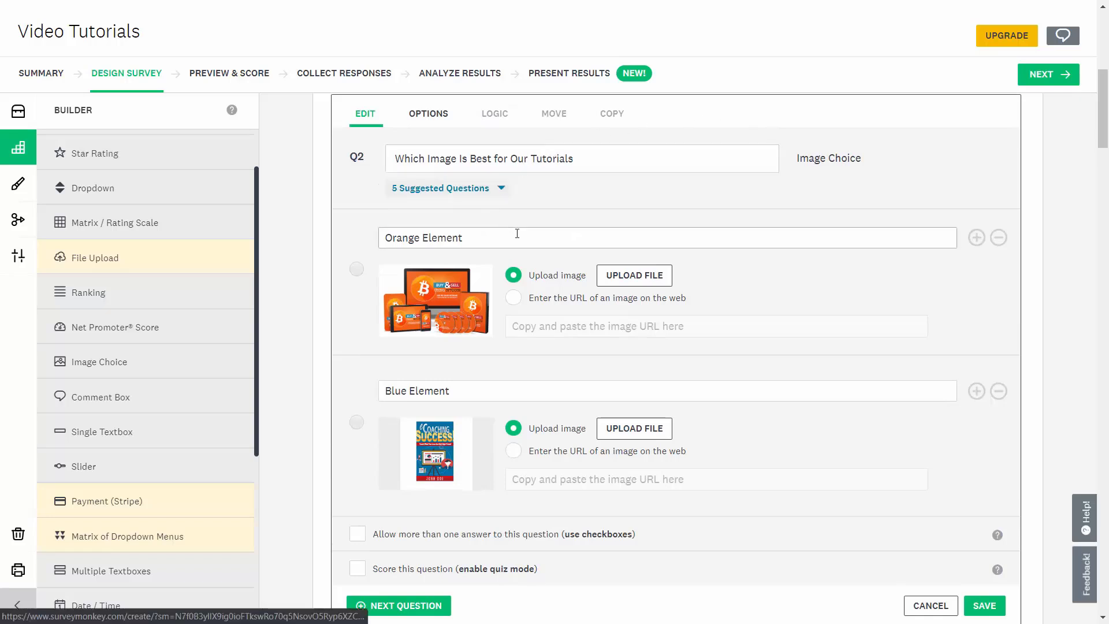
pyautogui.scroll(-1, 627, 240)
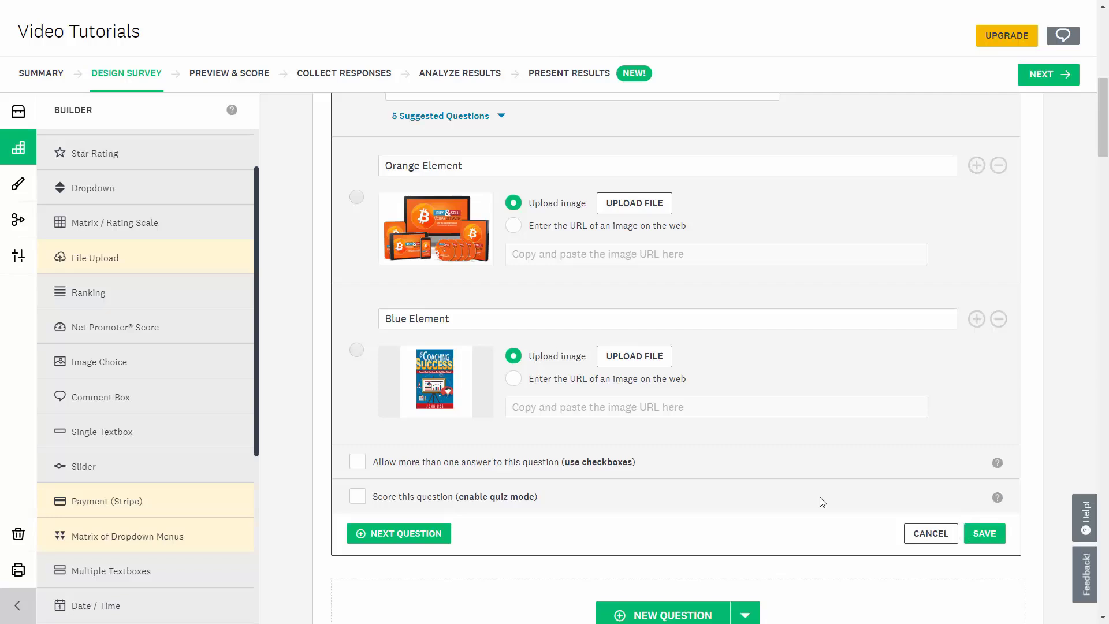
pyautogui.click(968, 525)
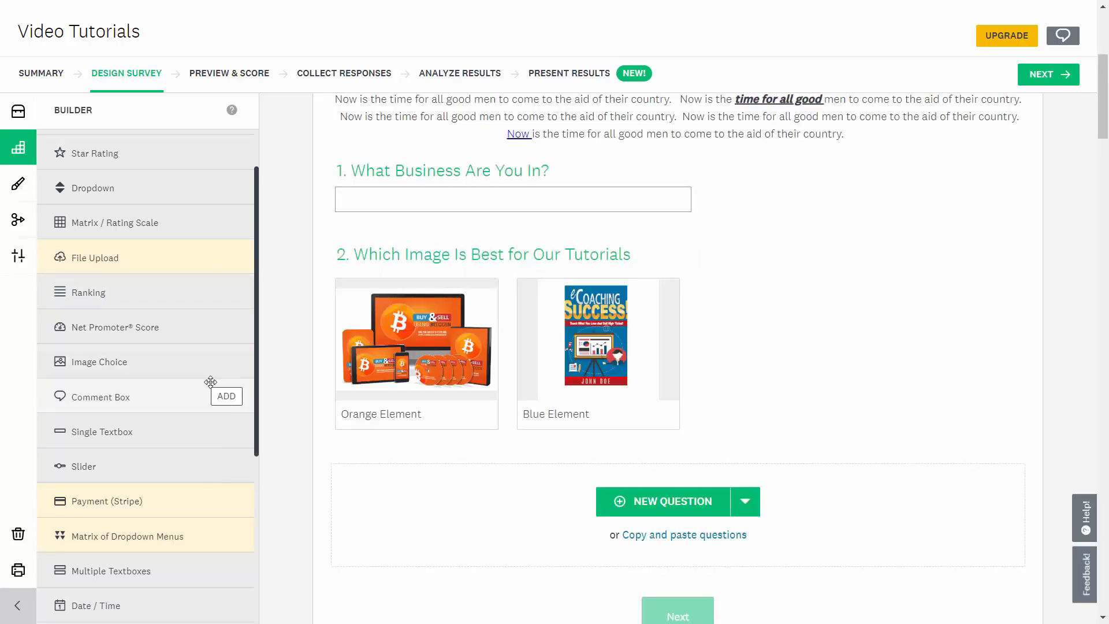
# Read the builder's descriptions and samples for the Comment Box and Single Textbox question types
pyautogui.moveTo(208, 381)
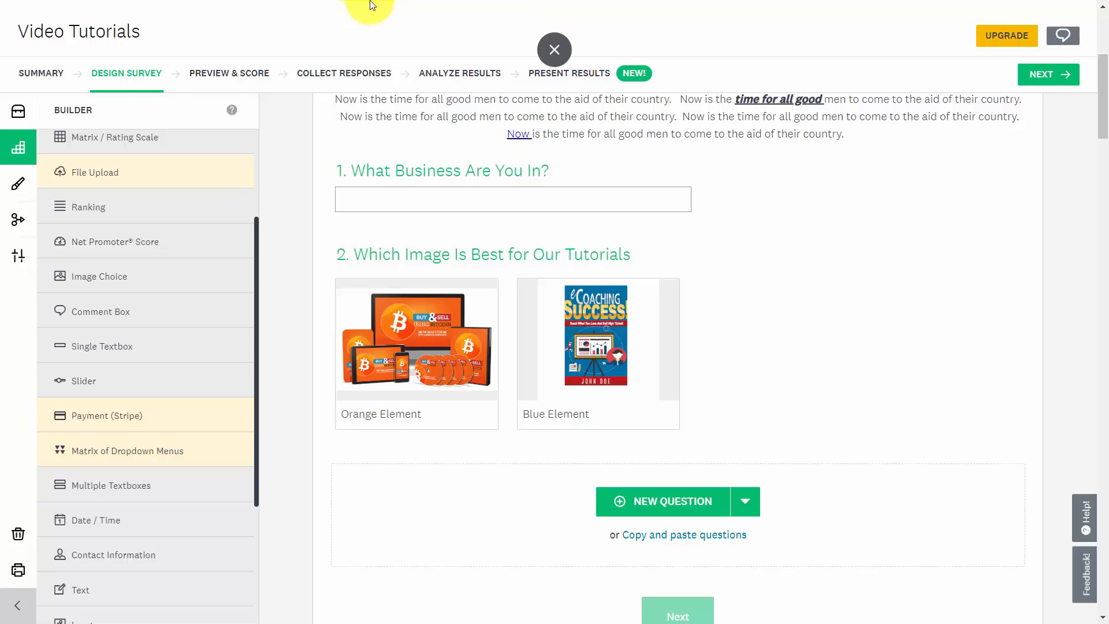
pyautogui.moveTo(226, 314)
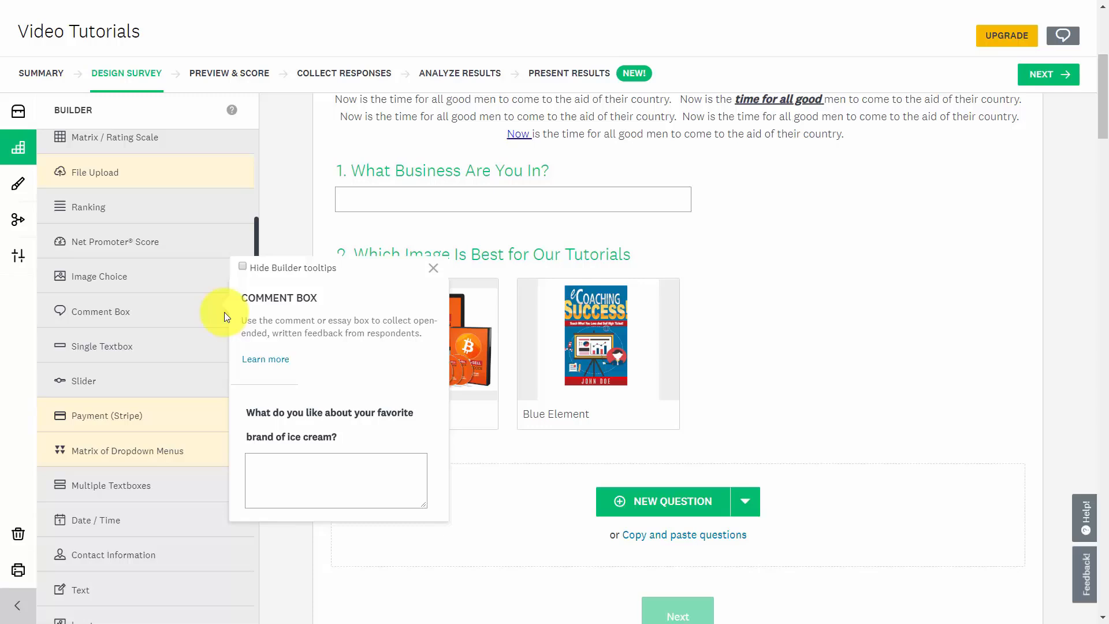
pyautogui.moveTo(234, 354)
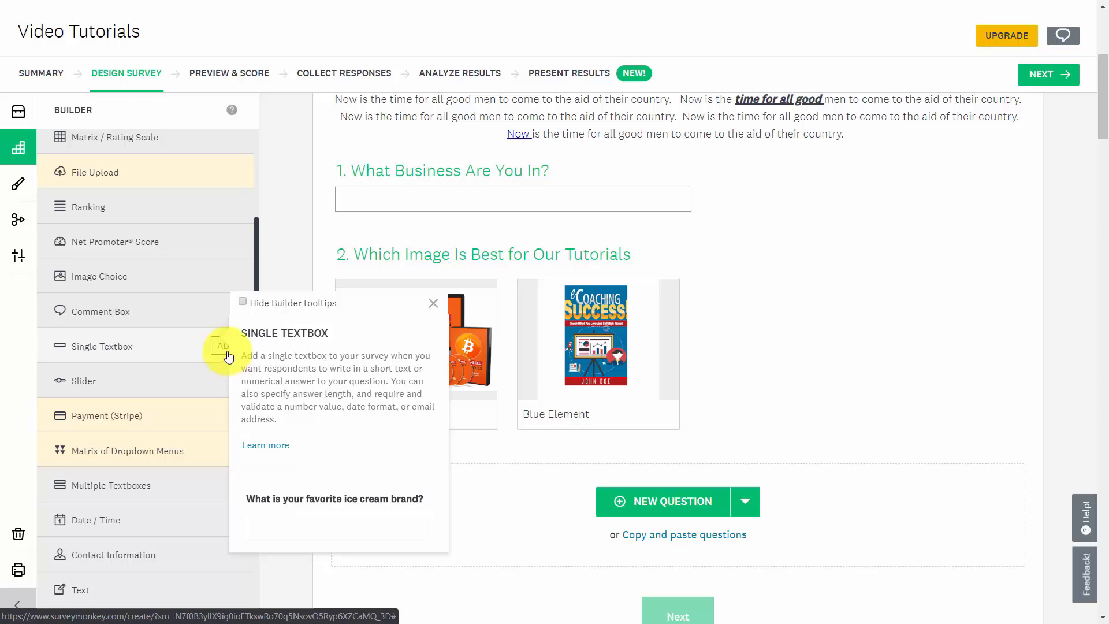
pyautogui.moveTo(227, 381)
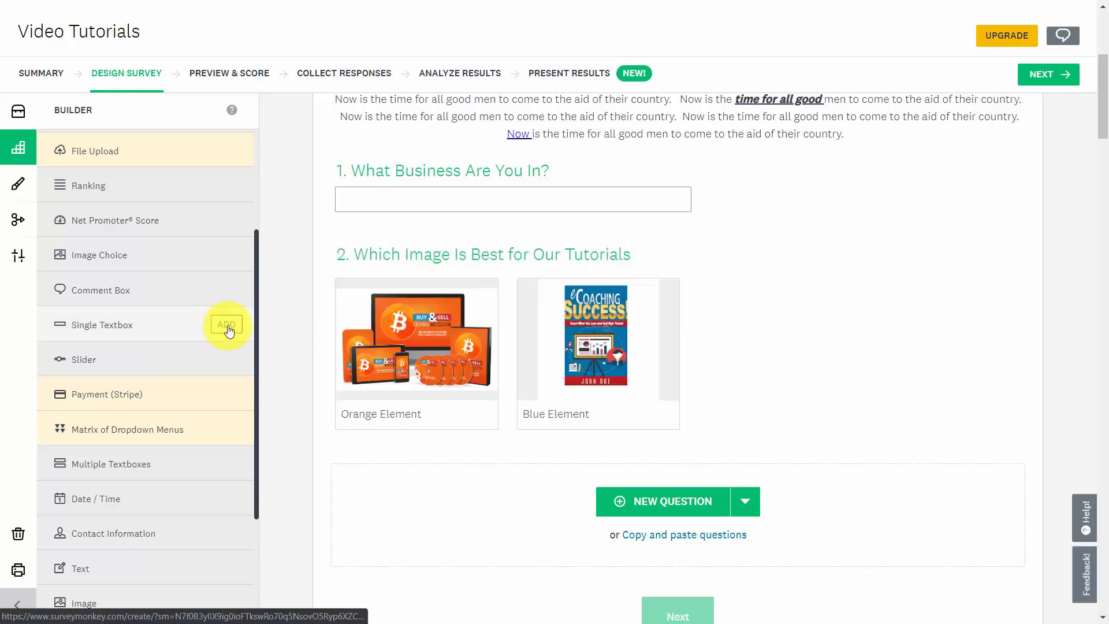
# Add a Single Textbox question below the image choice question, asking "What Is Your Favorite Video Tutorial?"
pyautogui.moveTo(230, 331)
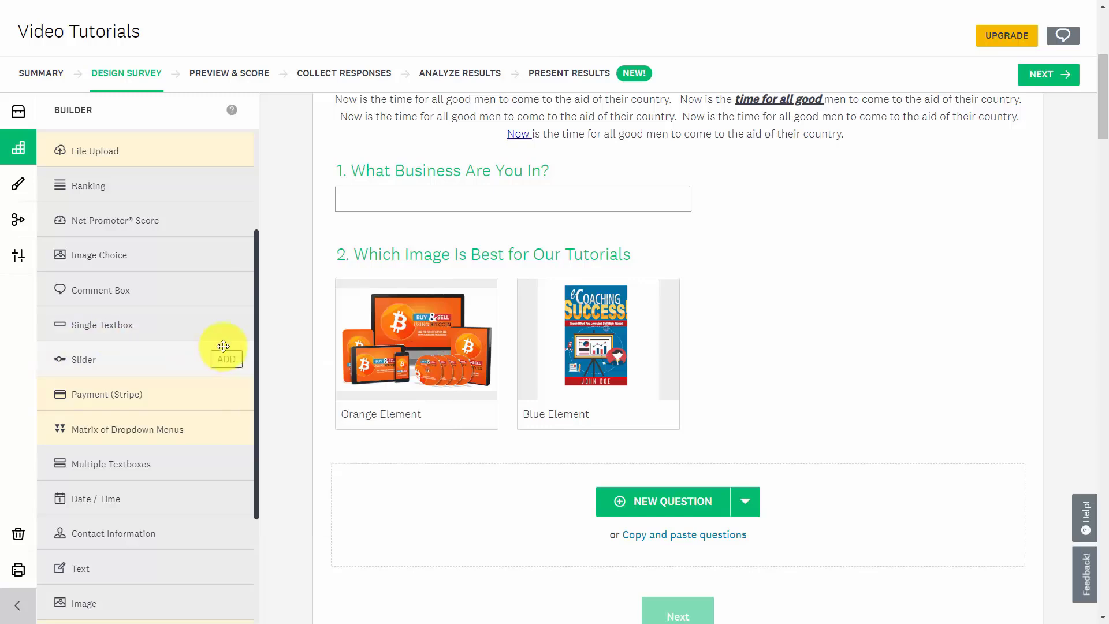
pyautogui.click(222, 325)
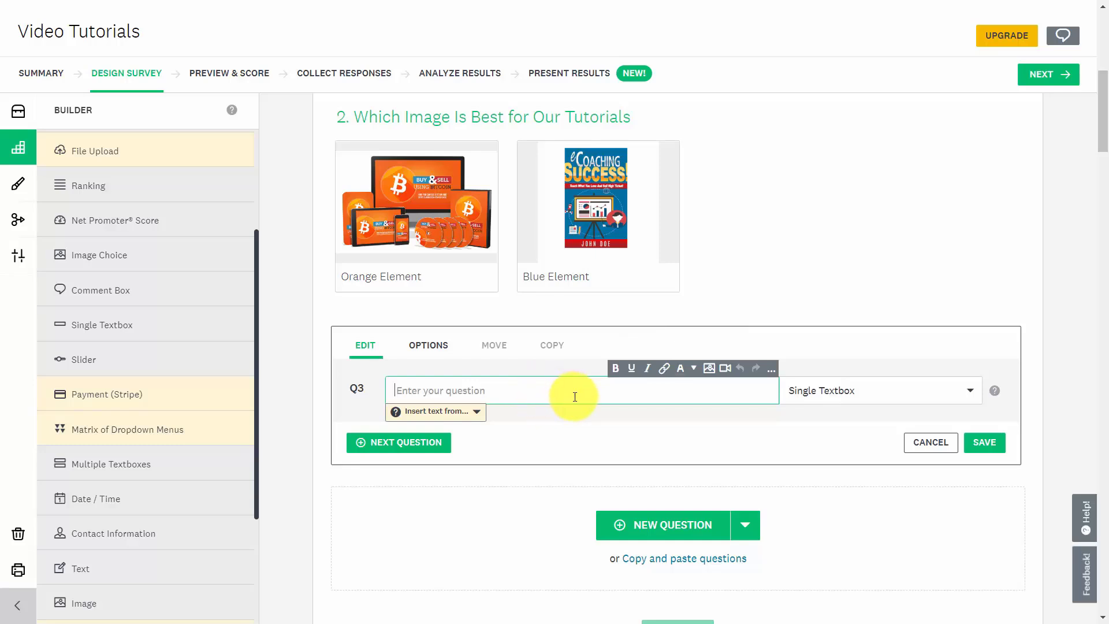
pyautogui.write('What Is Your Favorite Video Tutorial?')
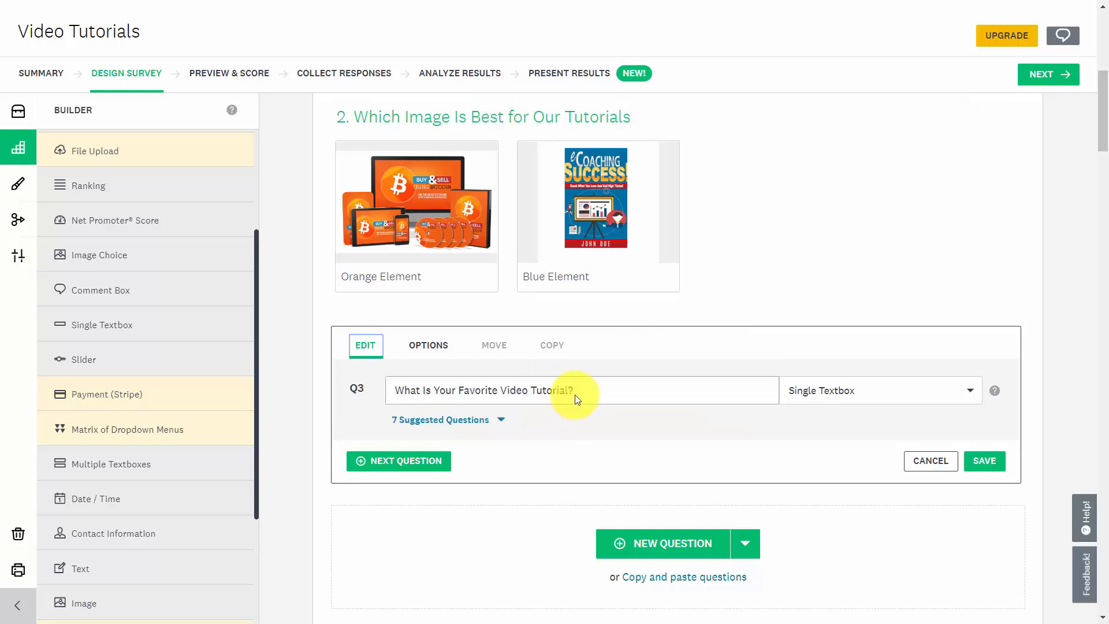
# Require an answer to the favorite video tutorial question and validate the answer as a whole number
pyautogui.click(429, 347)
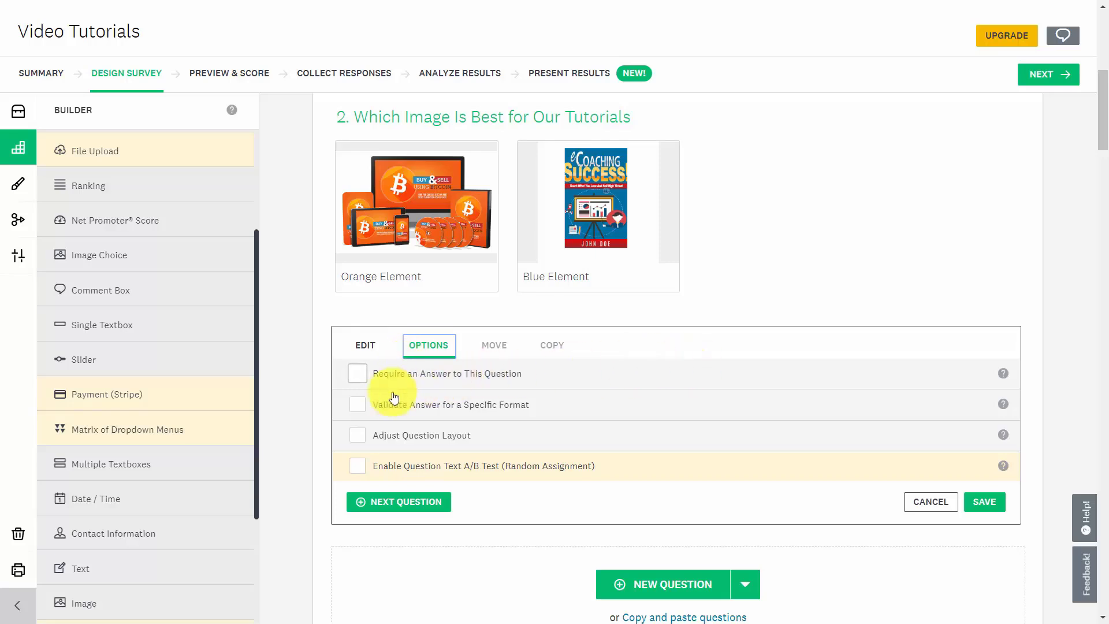
pyautogui.click(358, 375)
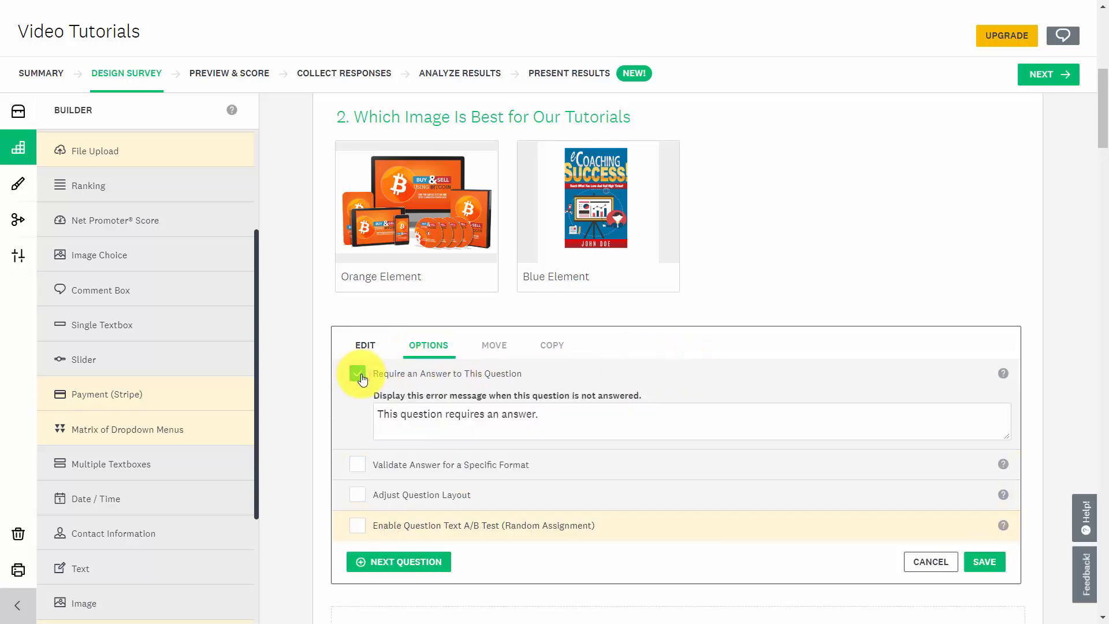
pyautogui.scroll(-2, 523, 370)
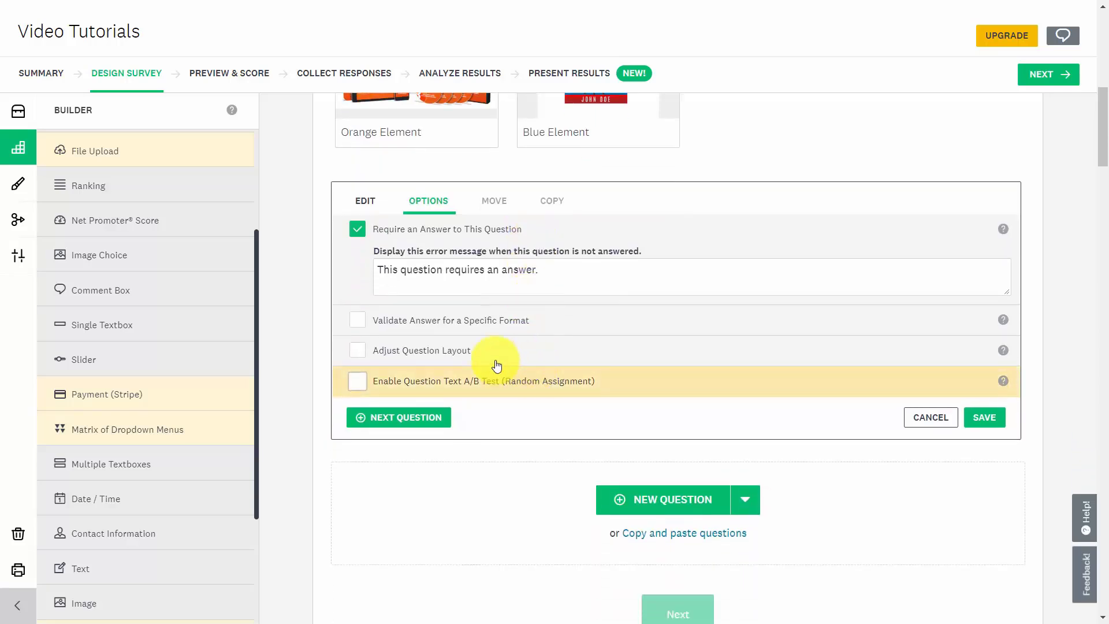
pyautogui.click(360, 320)
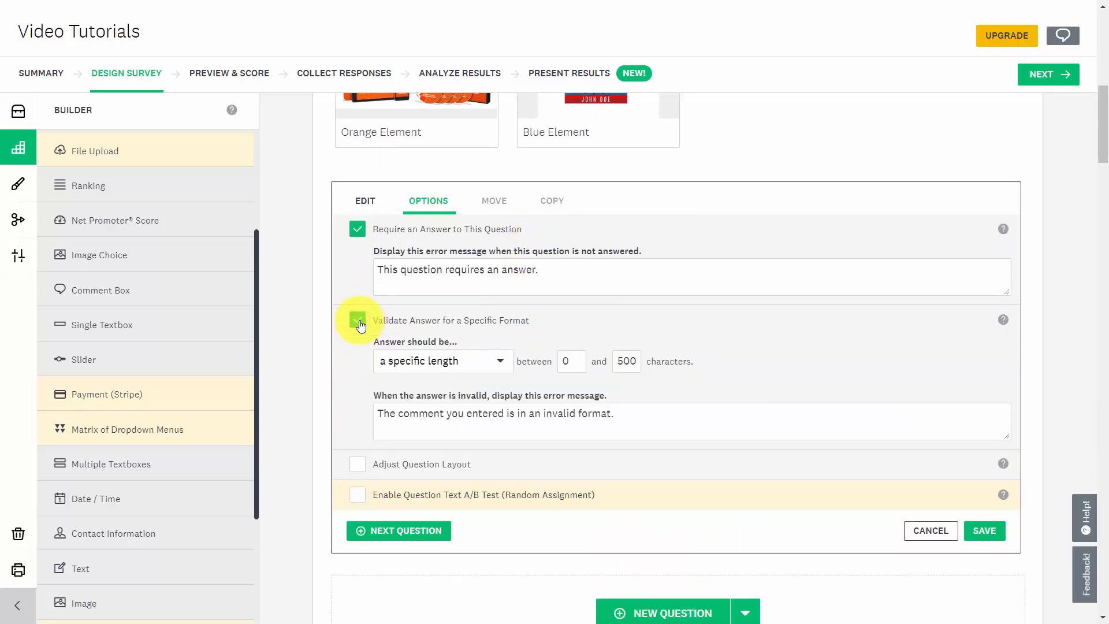
pyautogui.click(502, 364)
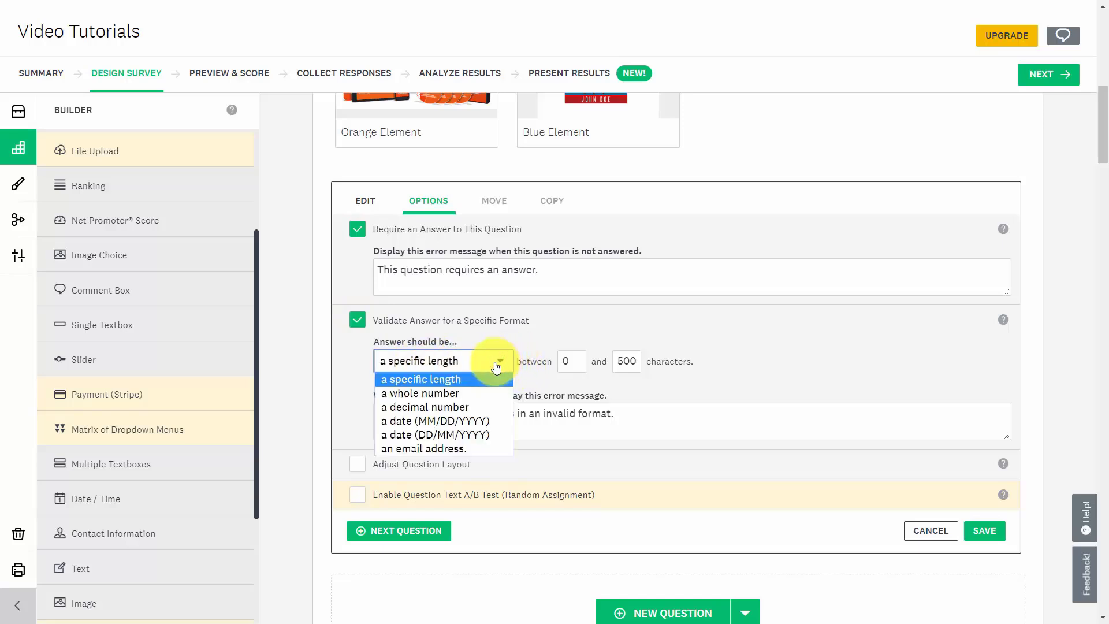
pyautogui.click(453, 394)
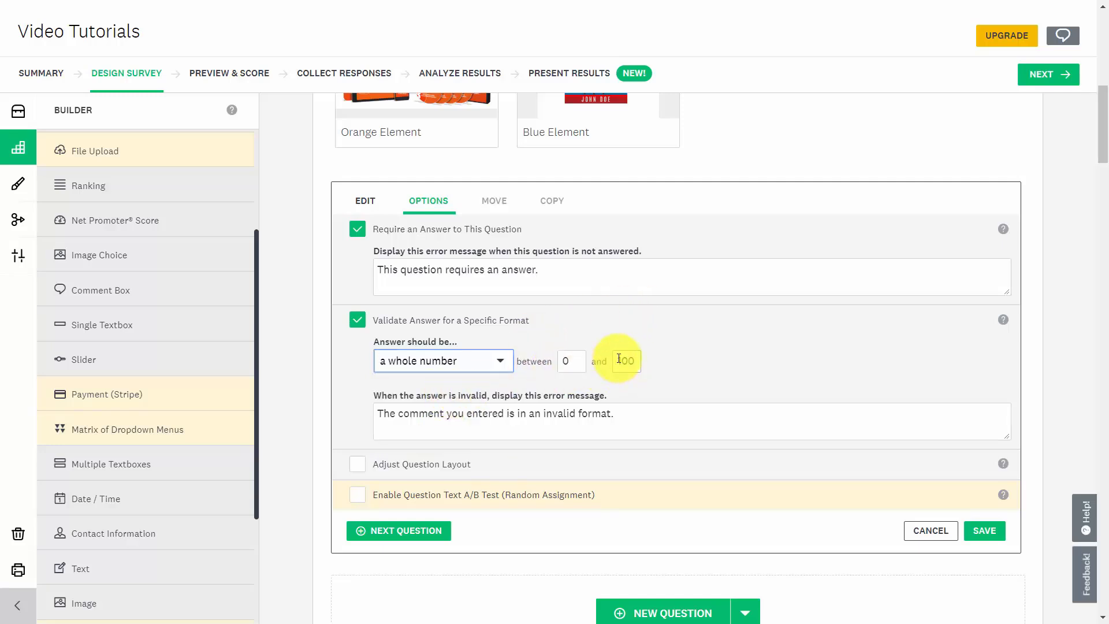
# Read the builder's descriptions and samples for the Date / Time, Contact Information and Text elements
pyautogui.scroll(-3, 618, 361)
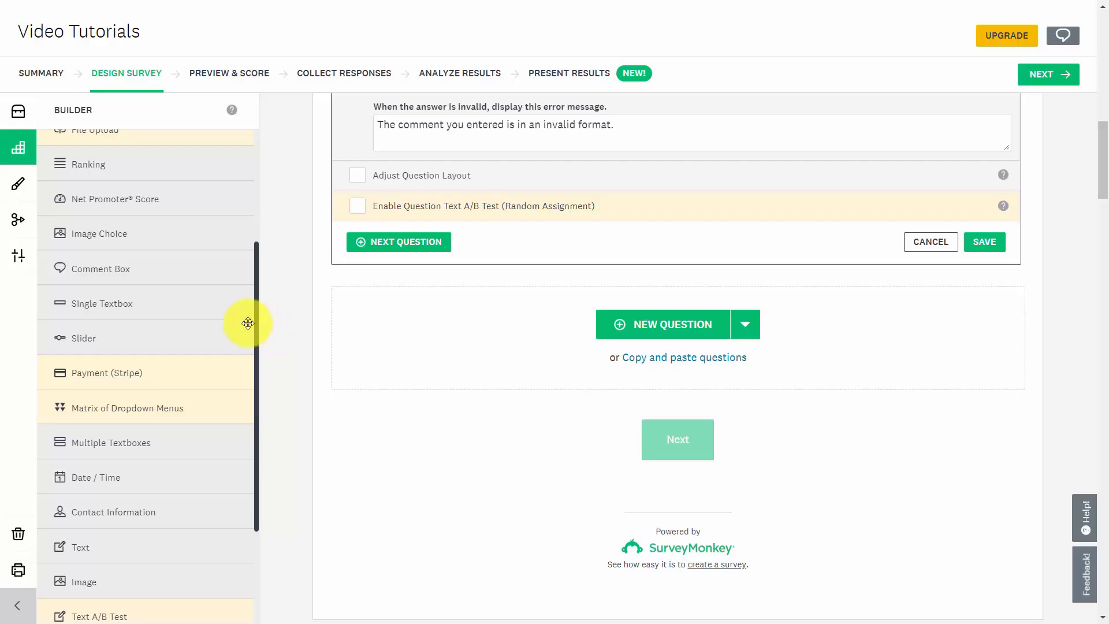
pyautogui.moveTo(218, 300)
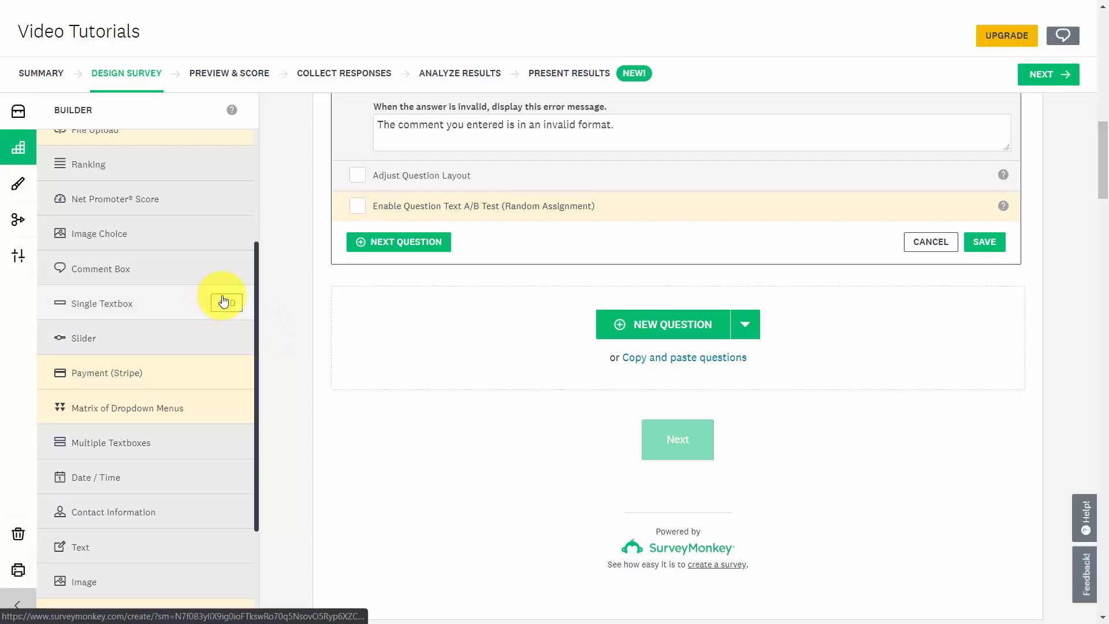
pyautogui.scroll(-1, 223, 300)
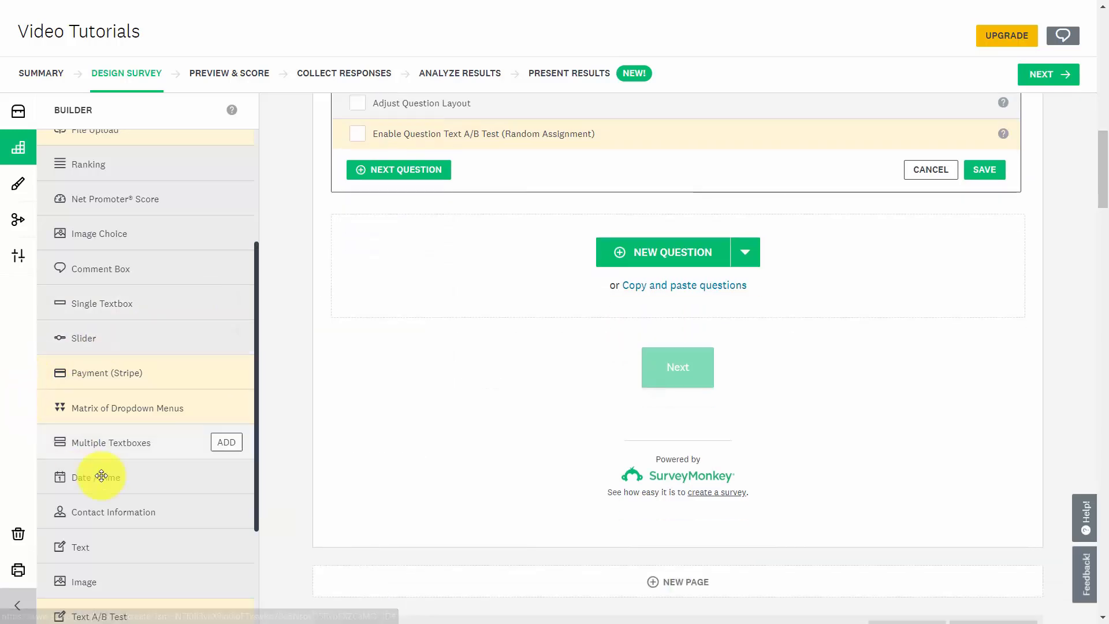
pyautogui.moveTo(219, 476)
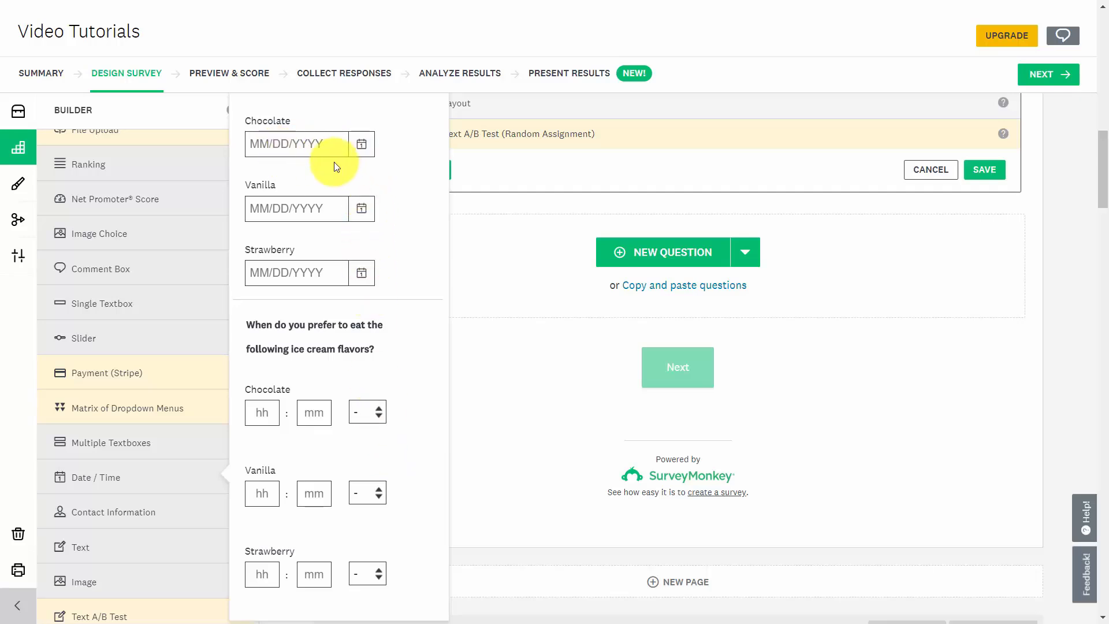
pyautogui.moveTo(242, 506)
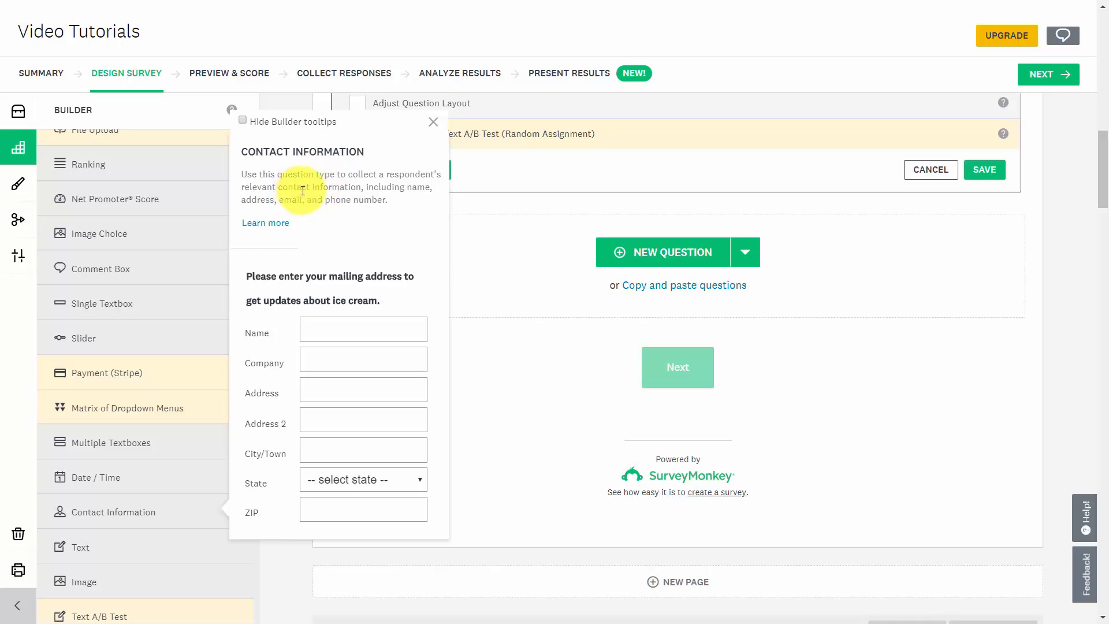
pyautogui.scroll(-1, 303, 190)
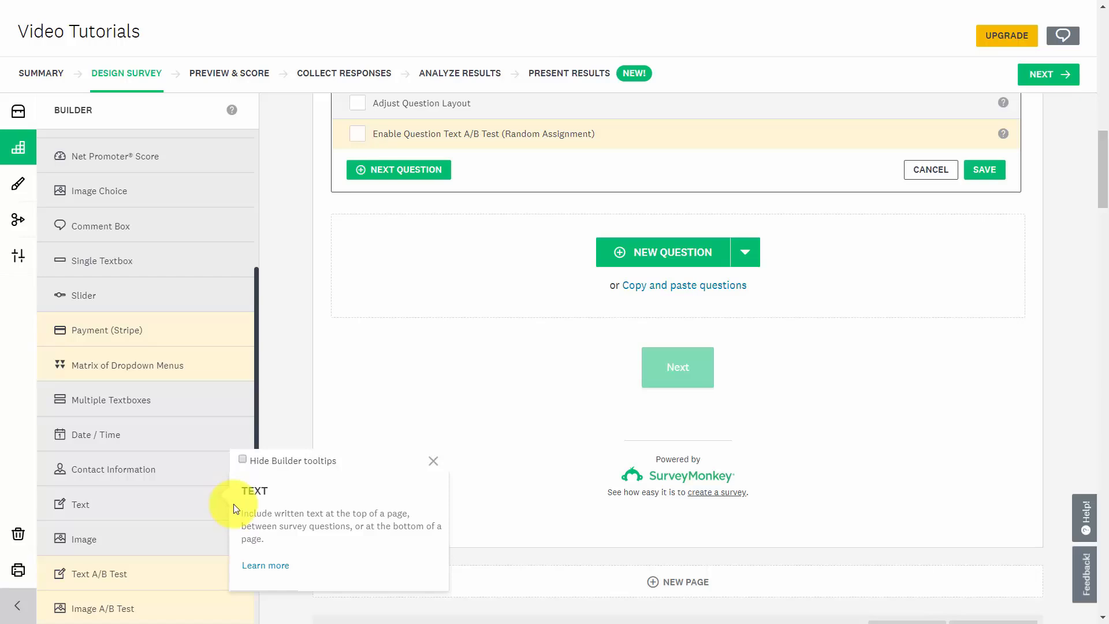
# Add a Text element at the end of page 2 reading "Now Is the Time for all good Men to come to the aid of their country"
pyautogui.scroll(-10, 233, 503)
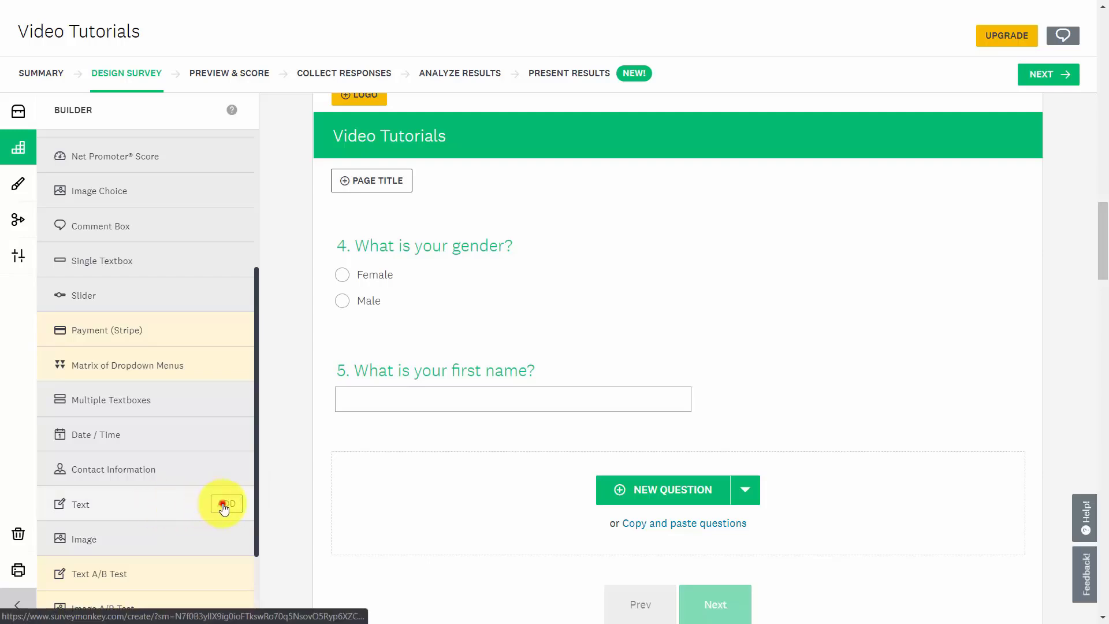
pyautogui.click(224, 505)
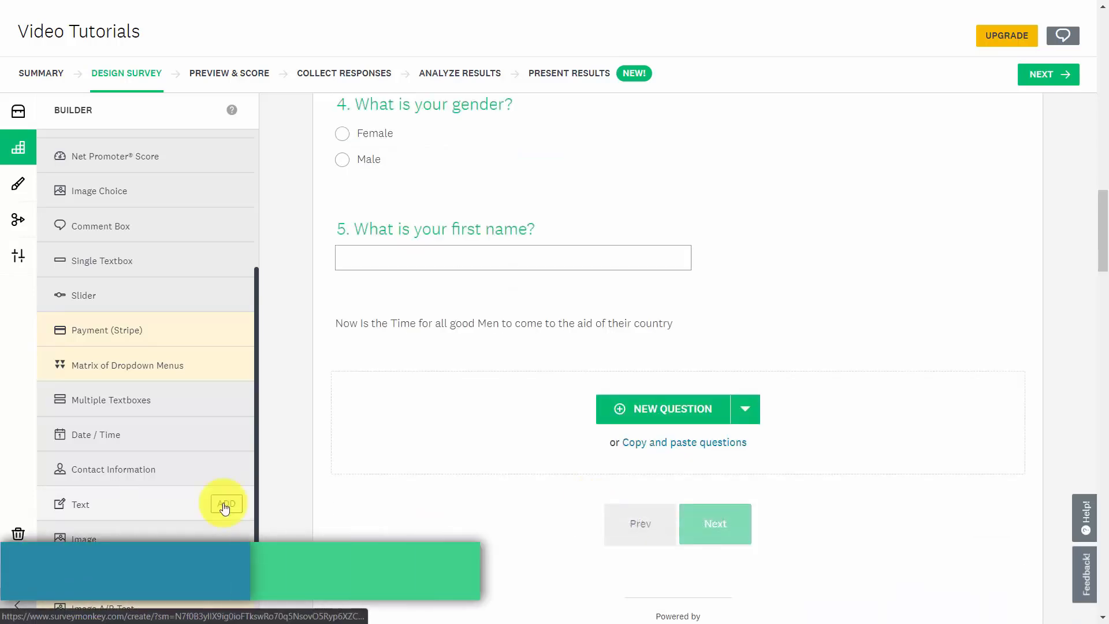
pyautogui.scroll(-1, 3, 188)
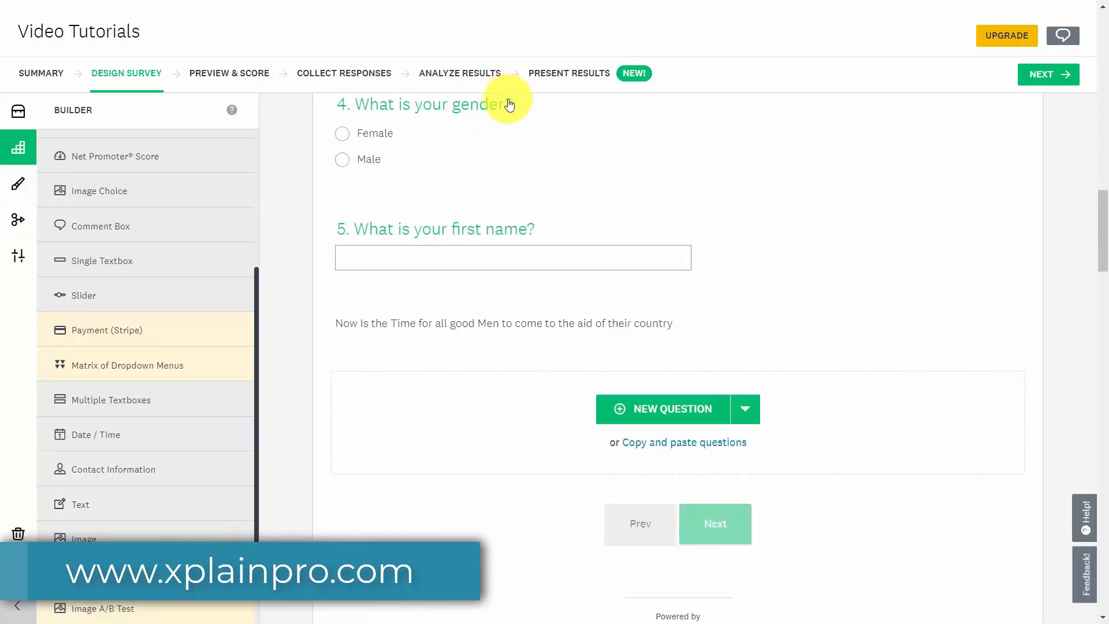
# Move the "Now Is the Time" text on page 2 to the position before "What is your first name?"
pyautogui.moveTo(540, 324)
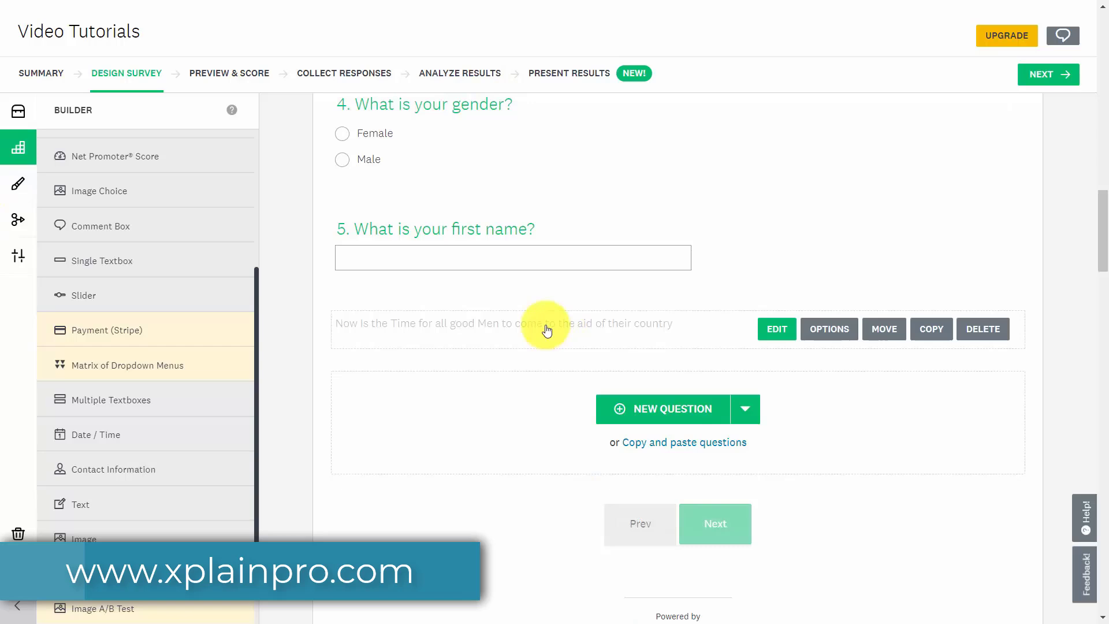
pyautogui.click(882, 330)
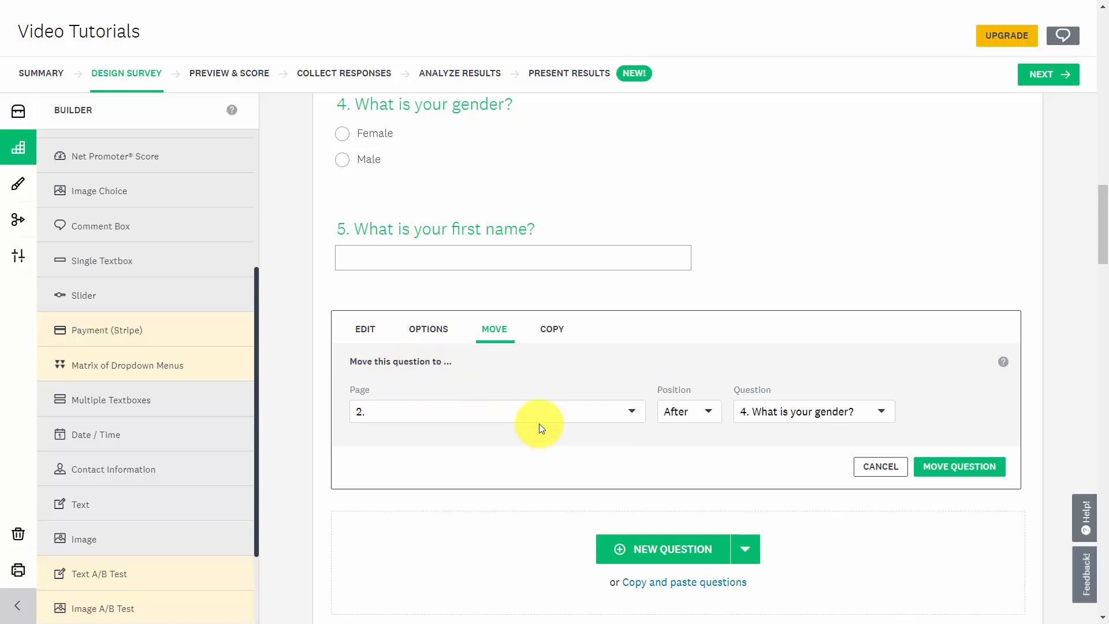
pyautogui.click(703, 410)
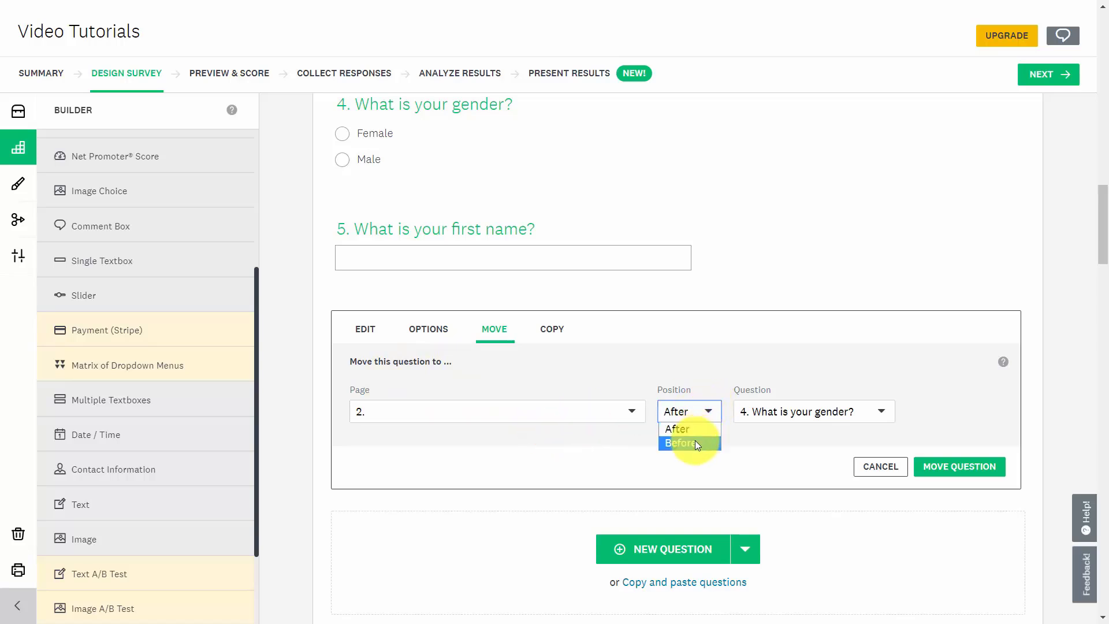
pyautogui.click(694, 442)
pyautogui.click(855, 414)
pyautogui.click(860, 443)
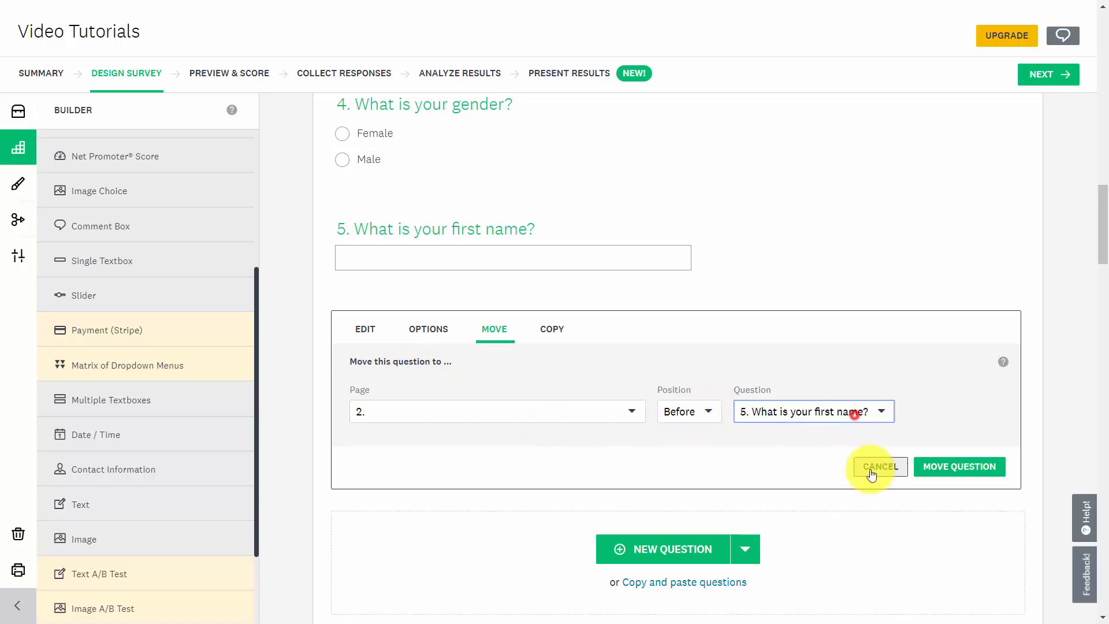
pyautogui.click(932, 473)
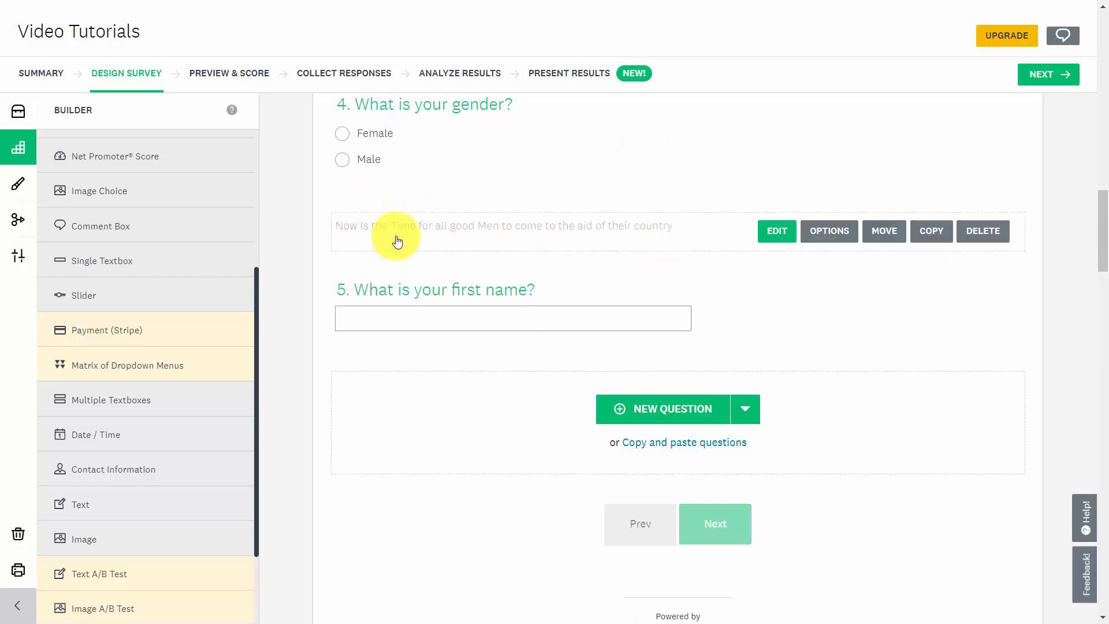
# Add an Image element at the end of page 2 with the eCoaching Success cover uploaded, and open its move settings
pyautogui.scroll(-1, 397, 242)
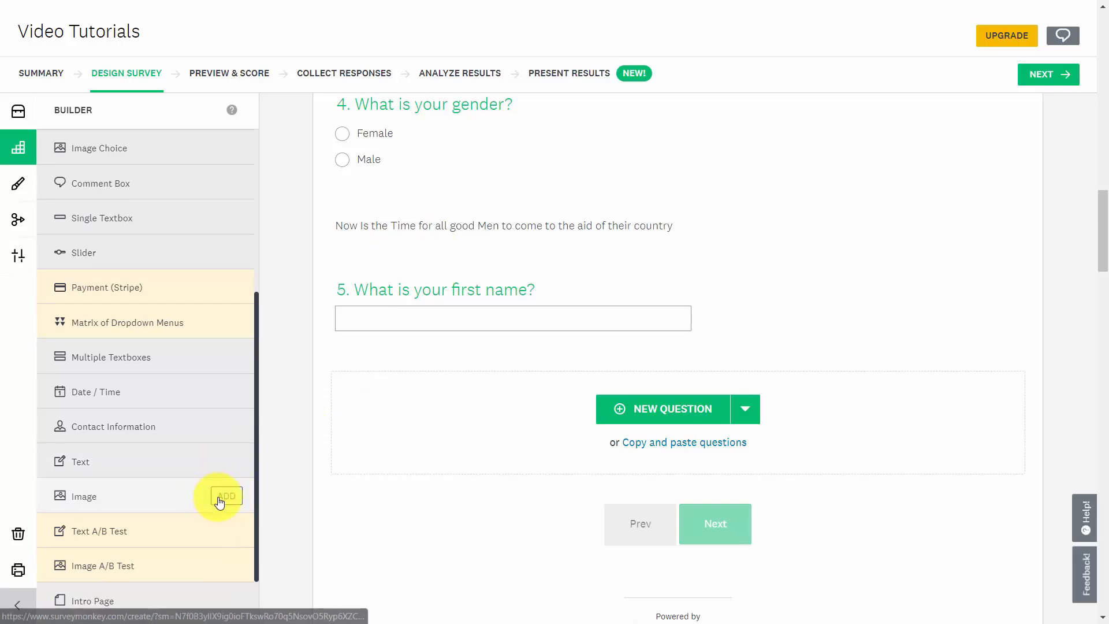
pyautogui.moveTo(221, 495)
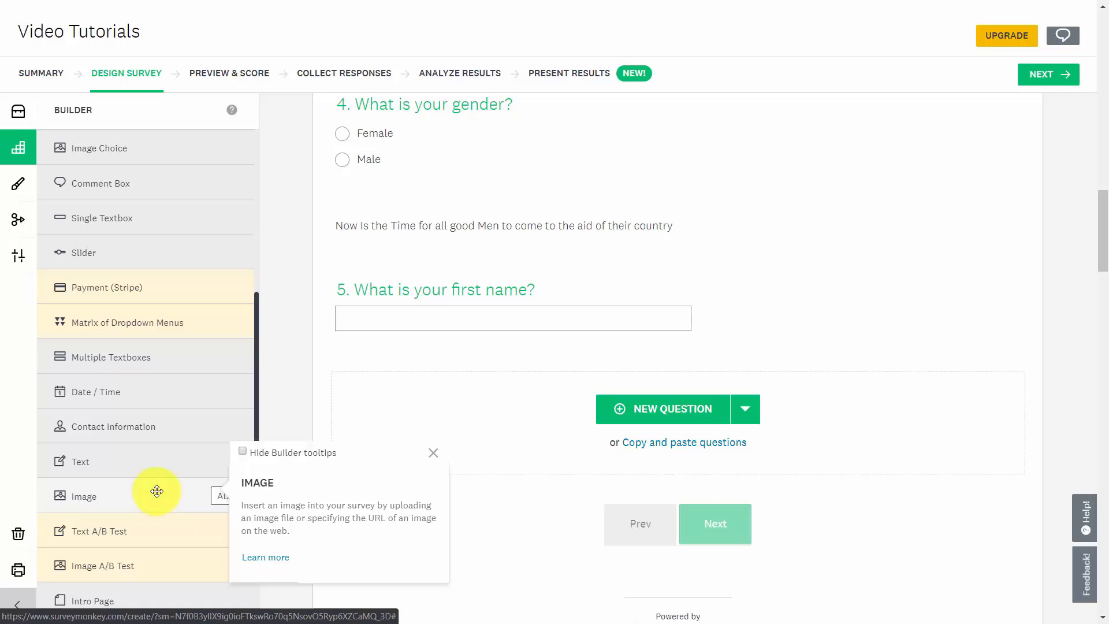
pyautogui.click(223, 498)
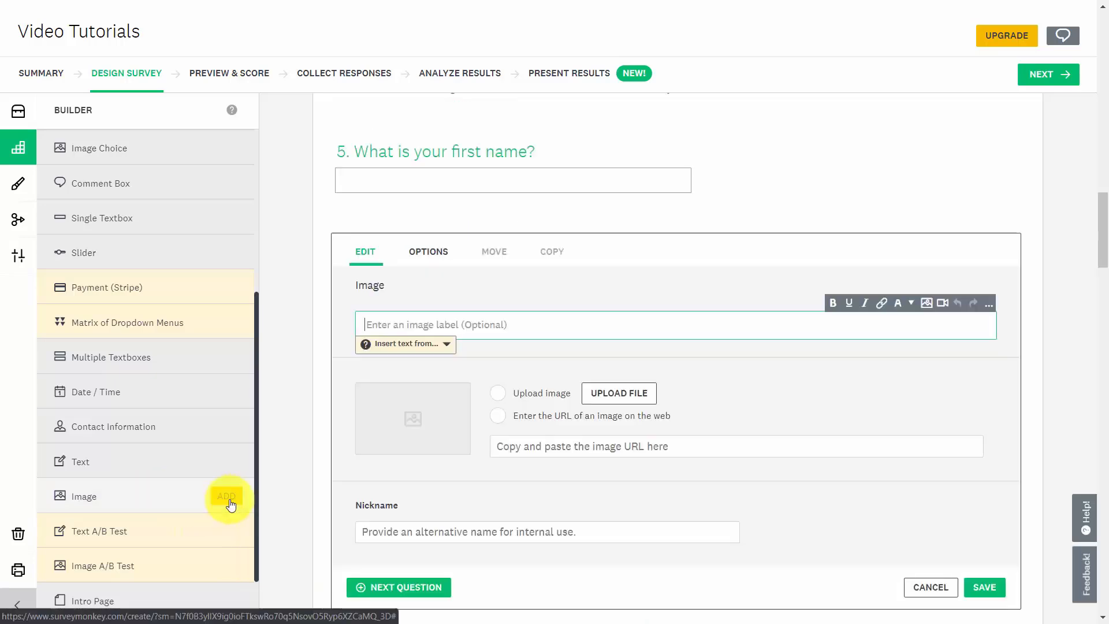
pyautogui.click(593, 399)
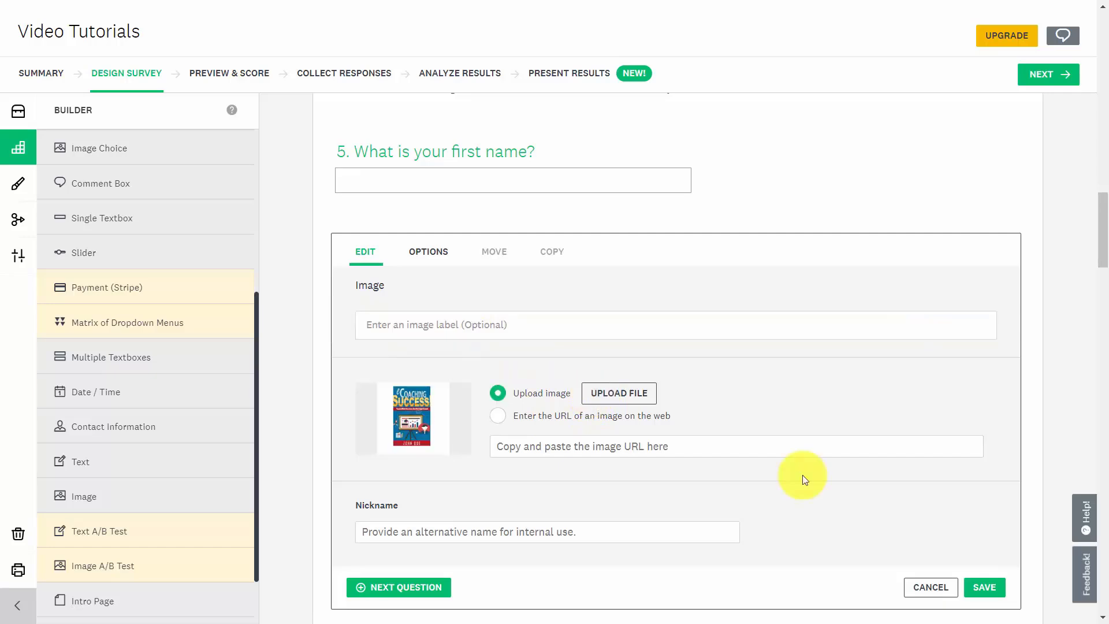
pyautogui.click(983, 594)
pyautogui.click(882, 112)
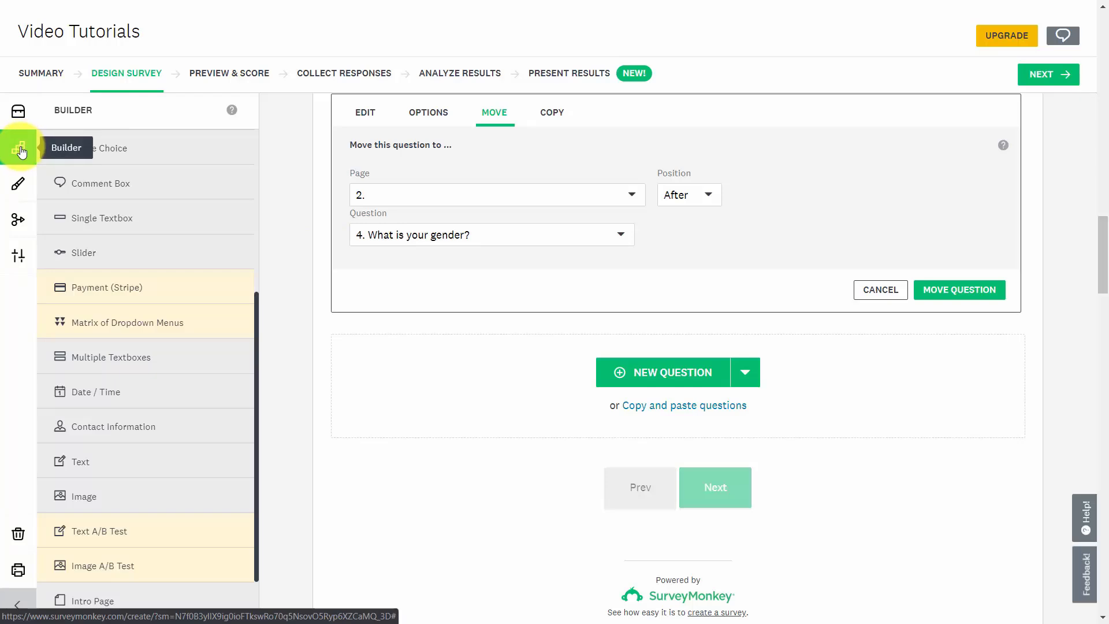
# Browse the standard appearance themes and apply the Midnight theme to the survey
pyautogui.click(18, 186)
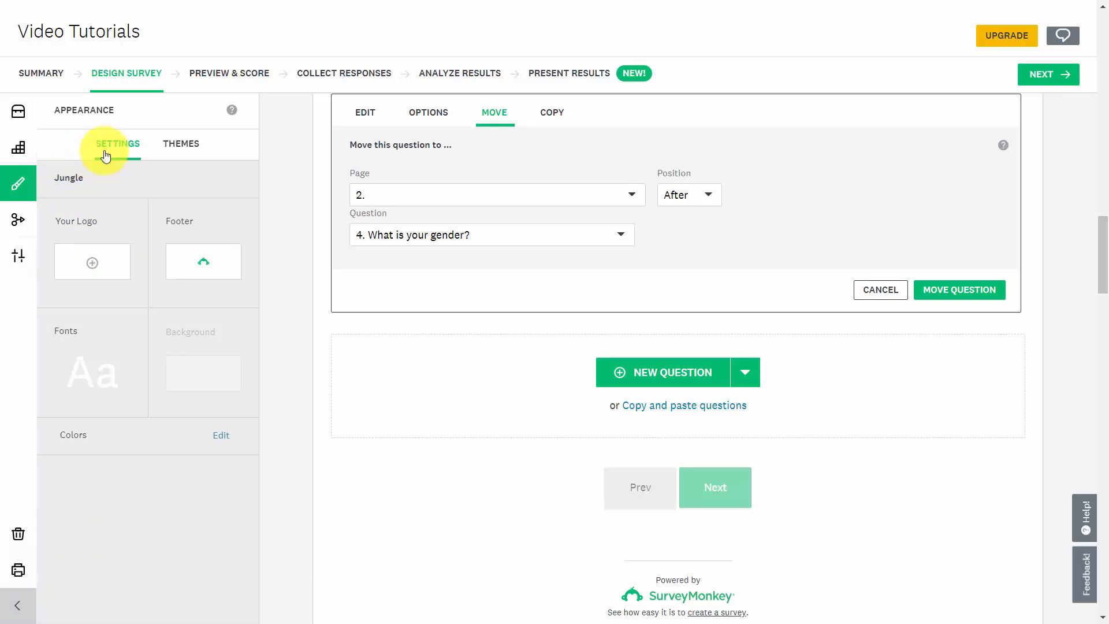
pyautogui.click(176, 145)
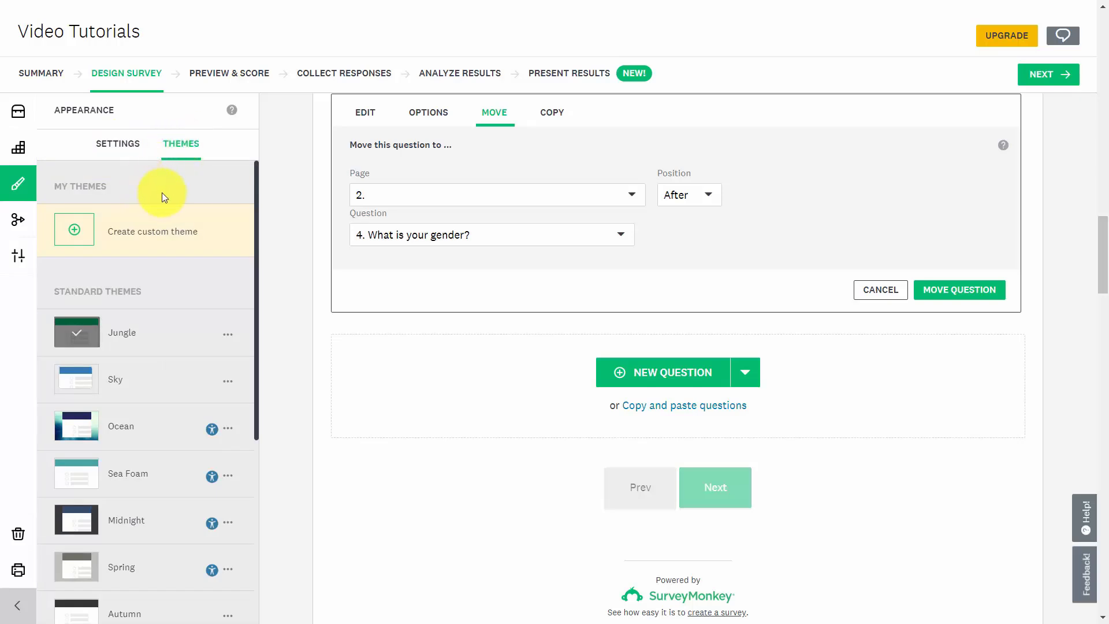
pyautogui.scroll(-1, 213, 202)
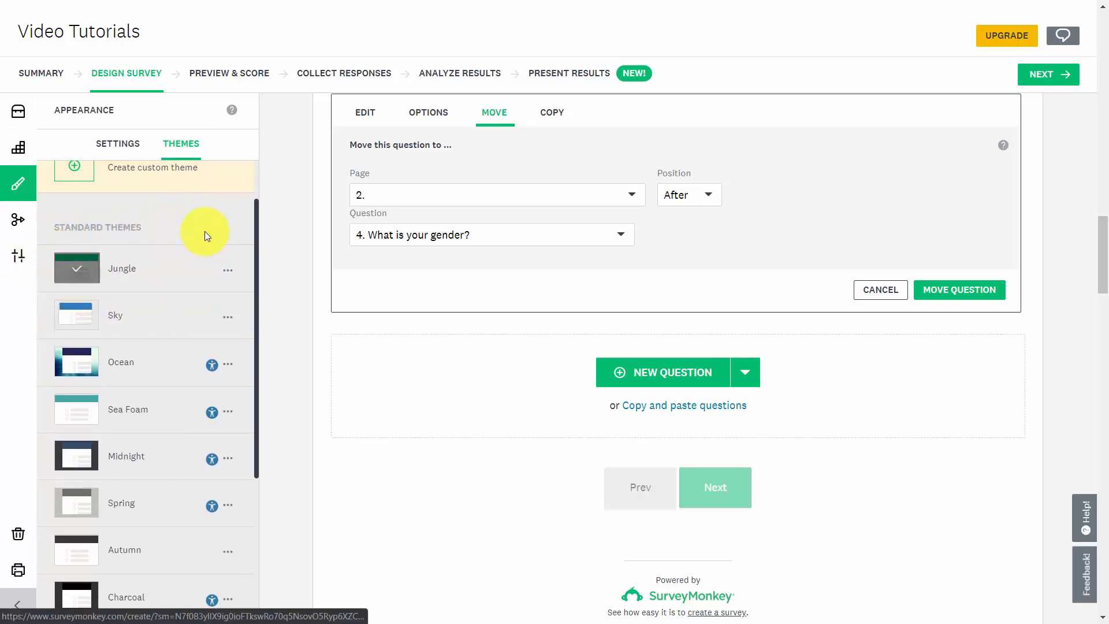
pyautogui.scroll(-1, 161, 224)
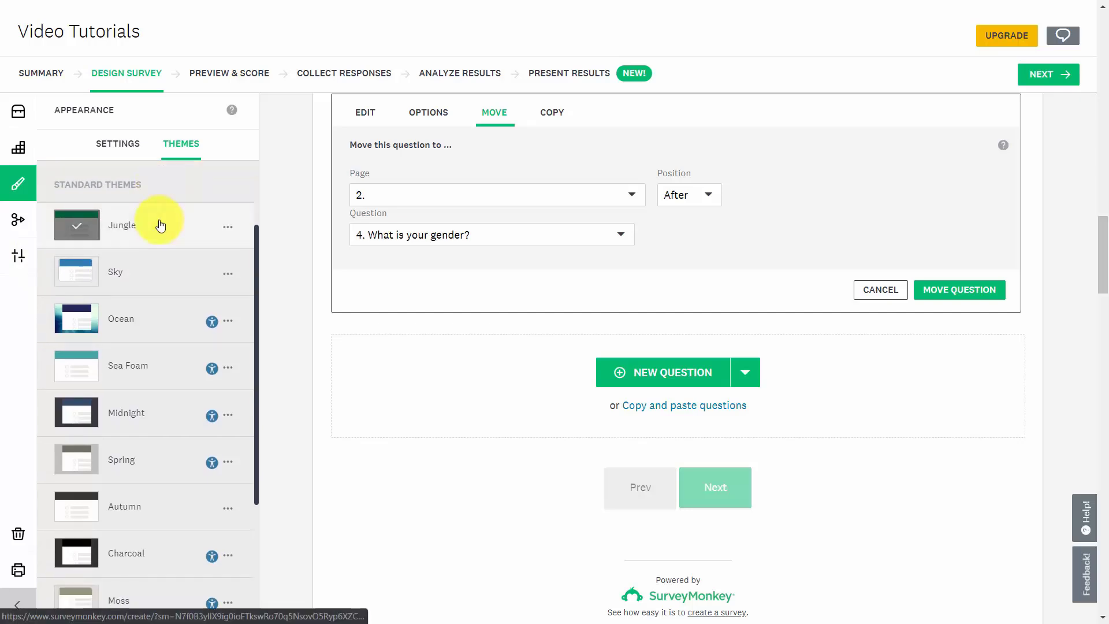
pyautogui.click(86, 412)
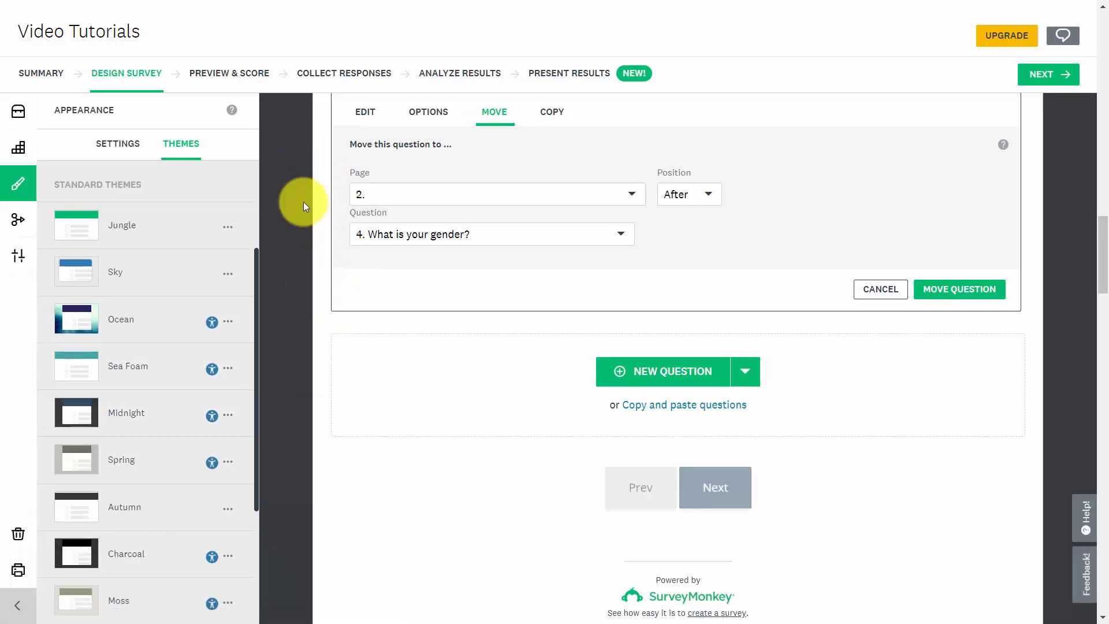
# Apply the City Lights standard theme to the survey
pyautogui.click(120, 149)
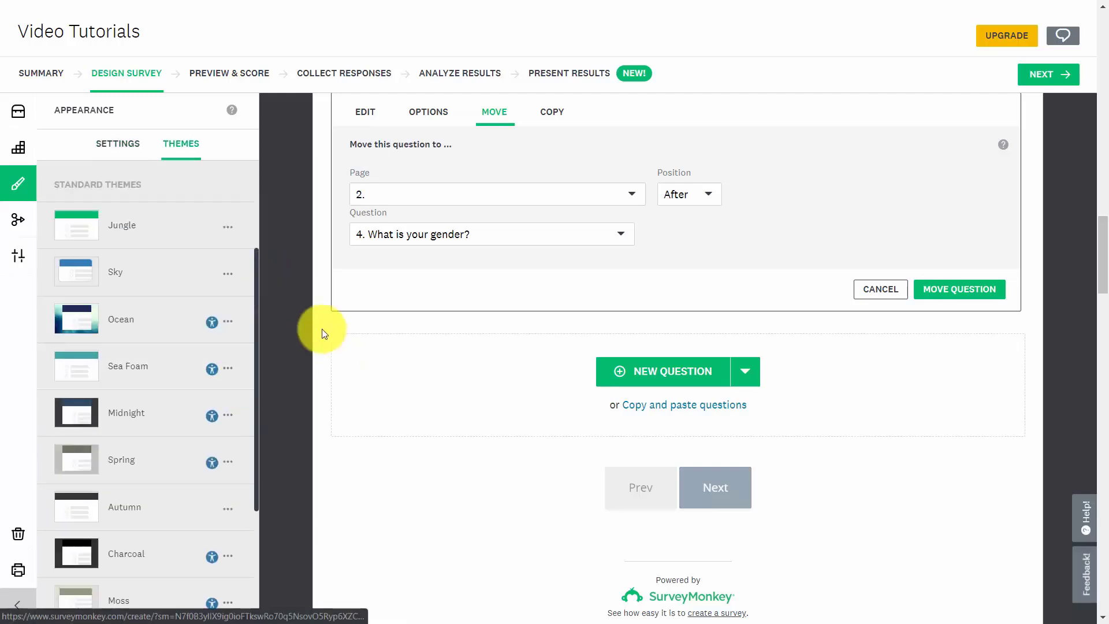
pyautogui.scroll(-1, 198, 366)
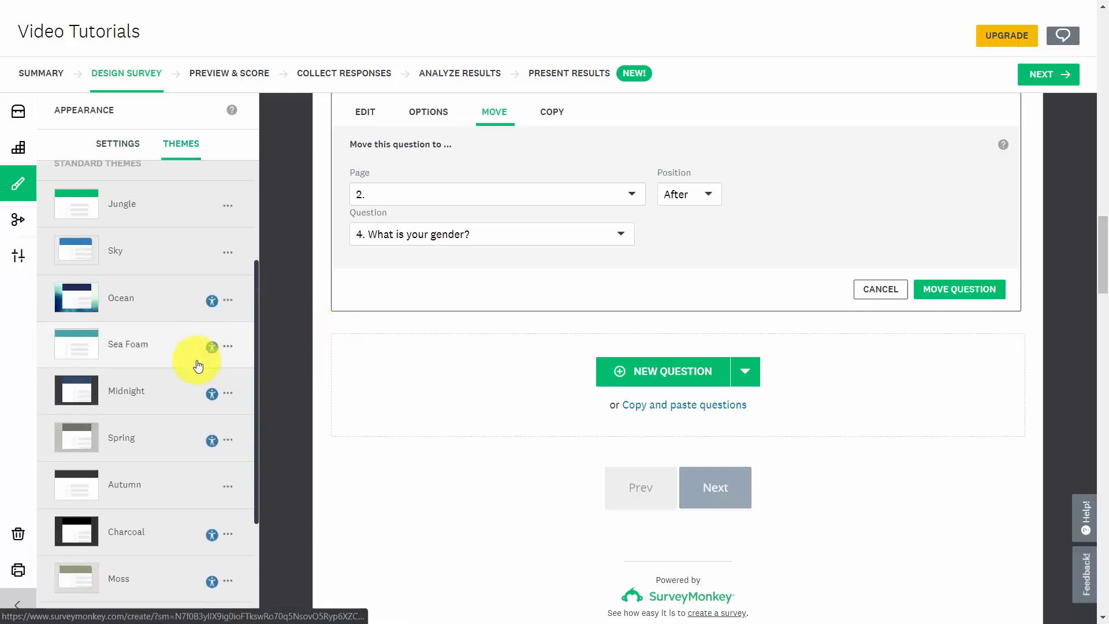
pyautogui.scroll(-5, 198, 366)
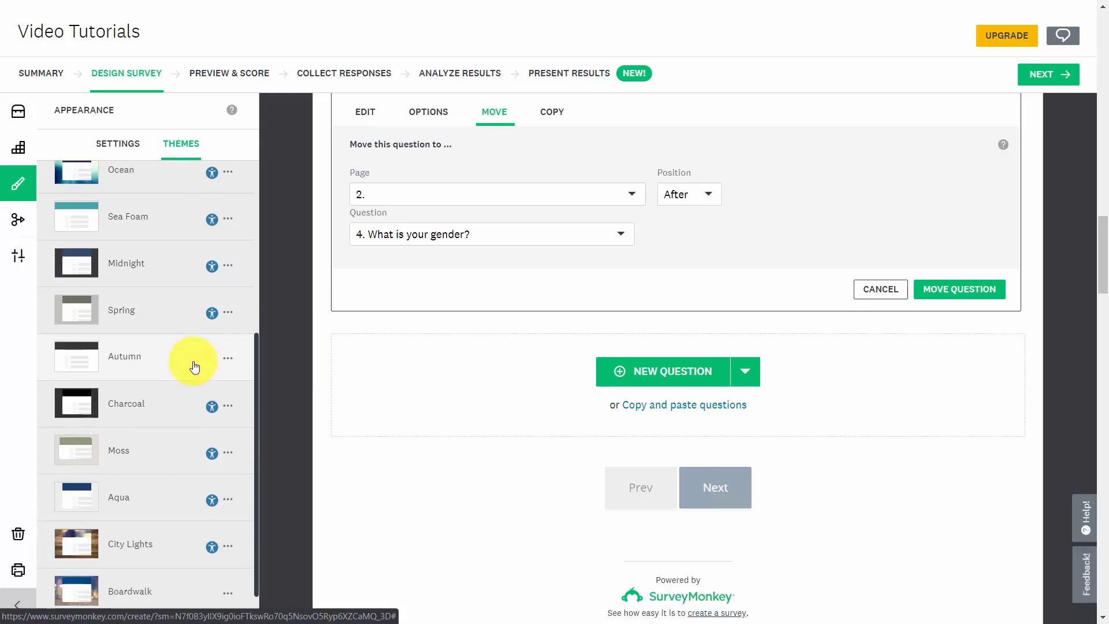
pyautogui.scroll(-2, 194, 368)
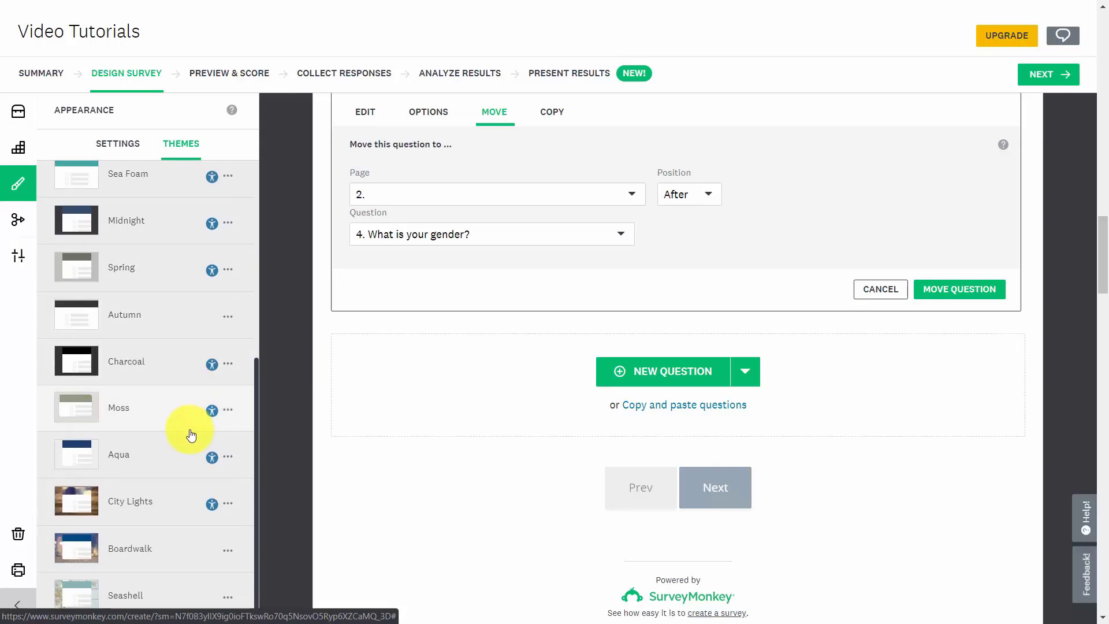
pyautogui.click(133, 503)
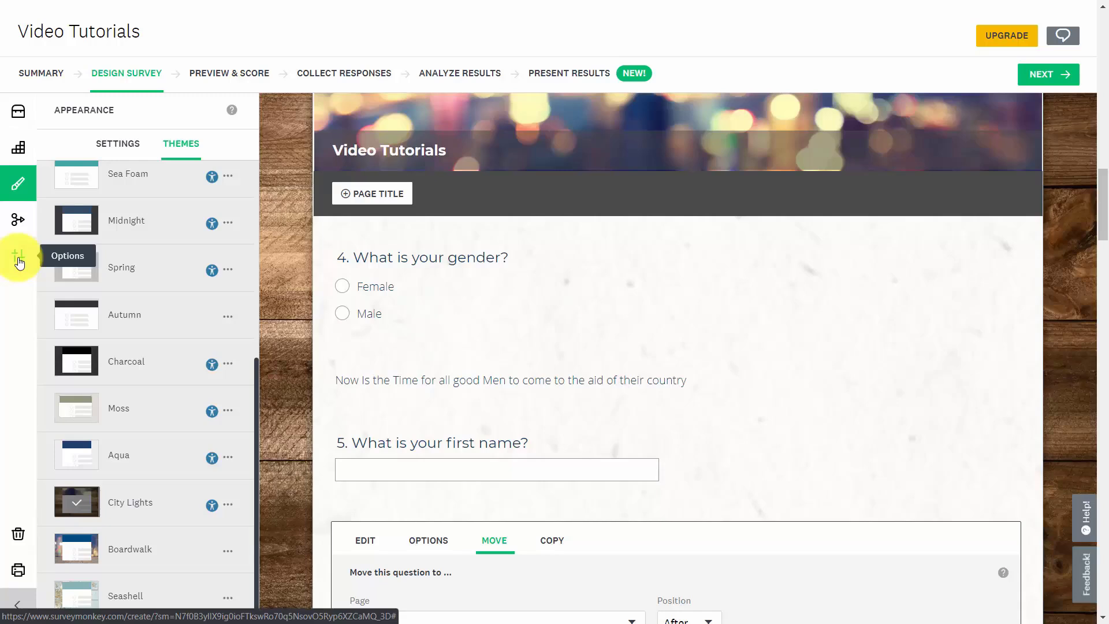
# Enable One Question at a Time in the survey options
pyautogui.click(19, 262)
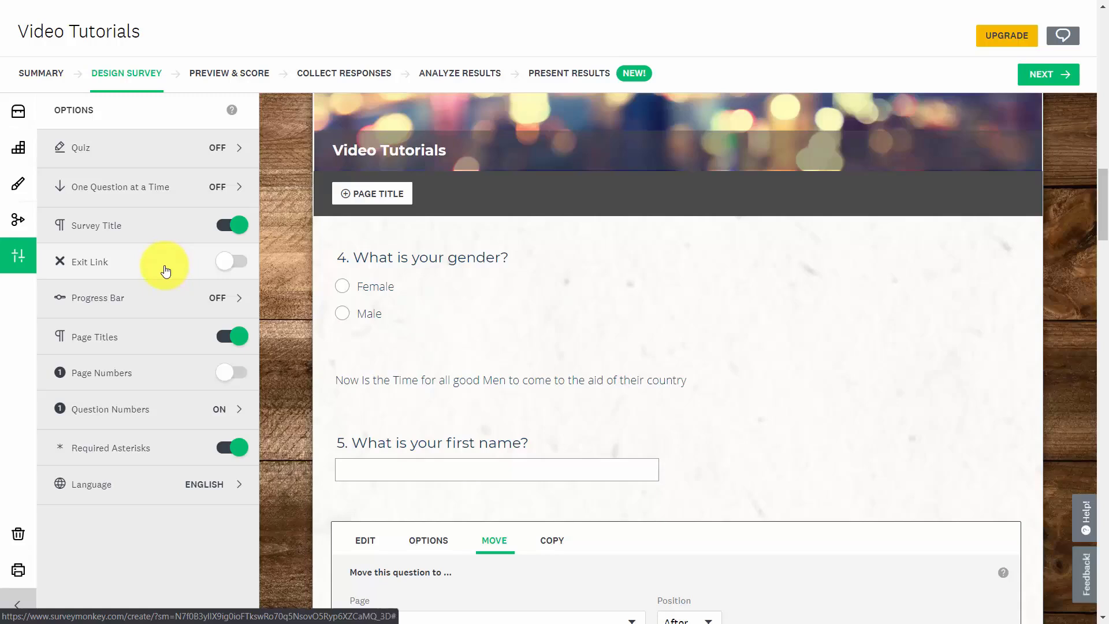
pyautogui.moveTo(147, 190)
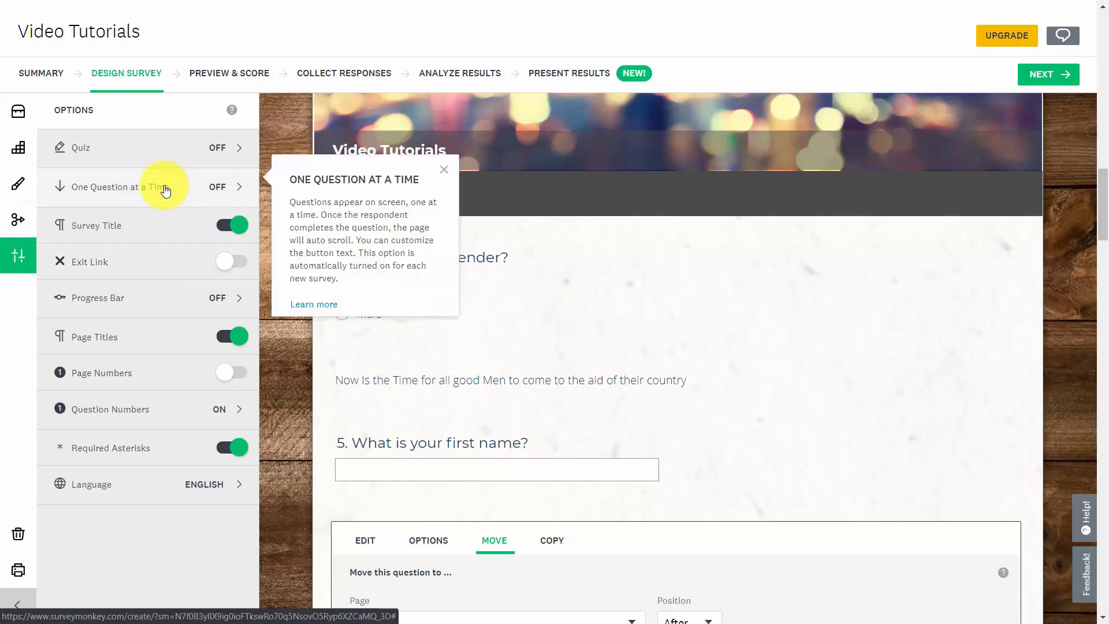
pyautogui.click(165, 189)
pyautogui.click(237, 187)
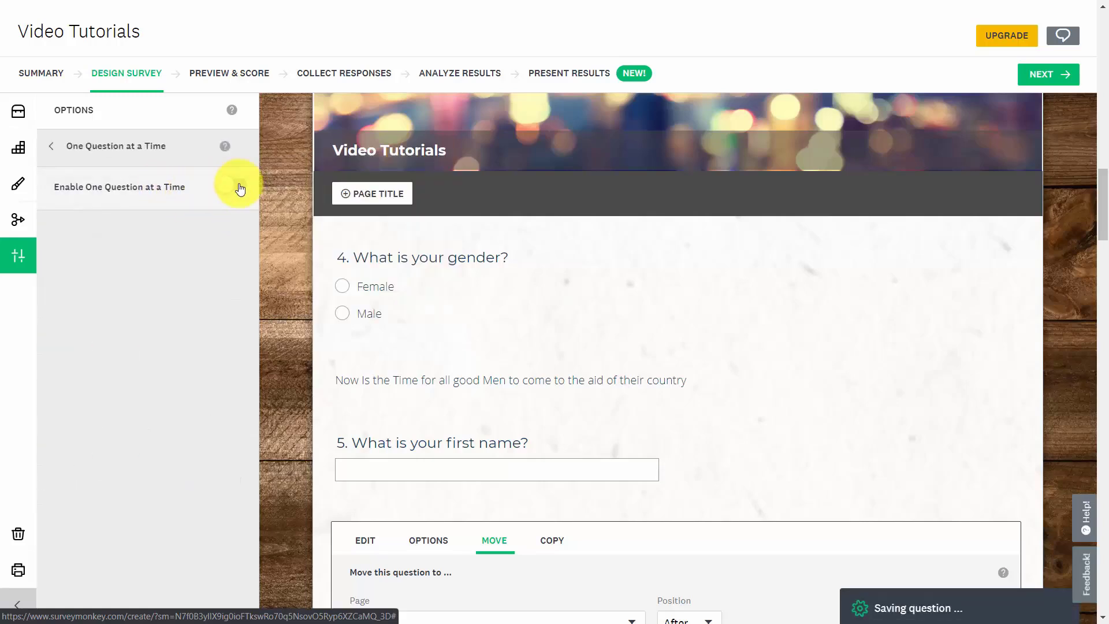
pyautogui.click(51, 146)
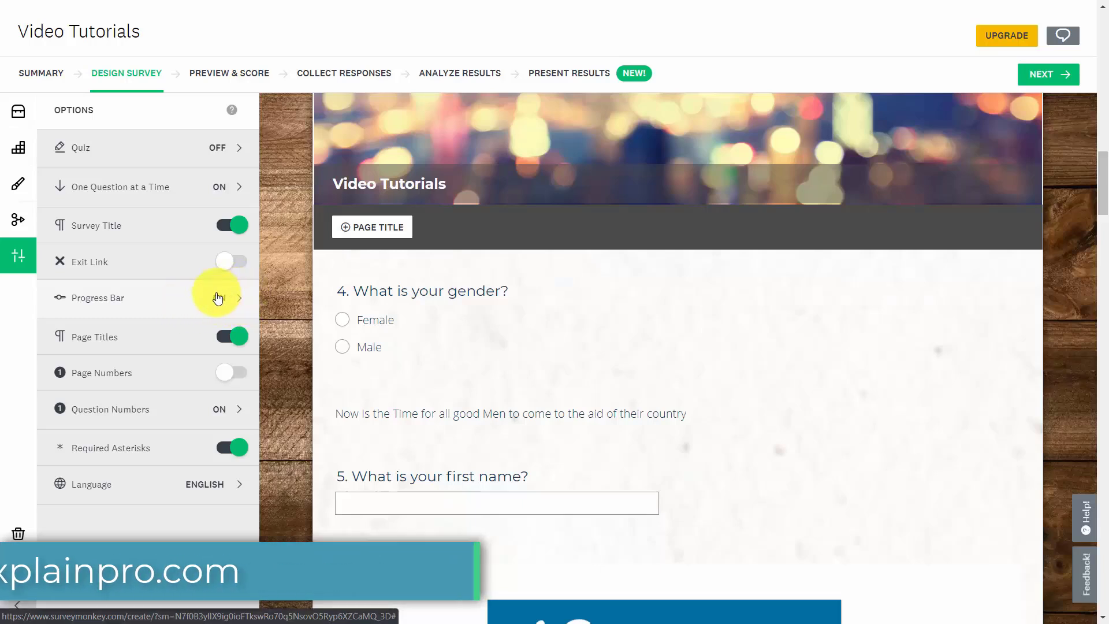
# Turn off page titles and question numbers for the survey
pyautogui.click(226, 339)
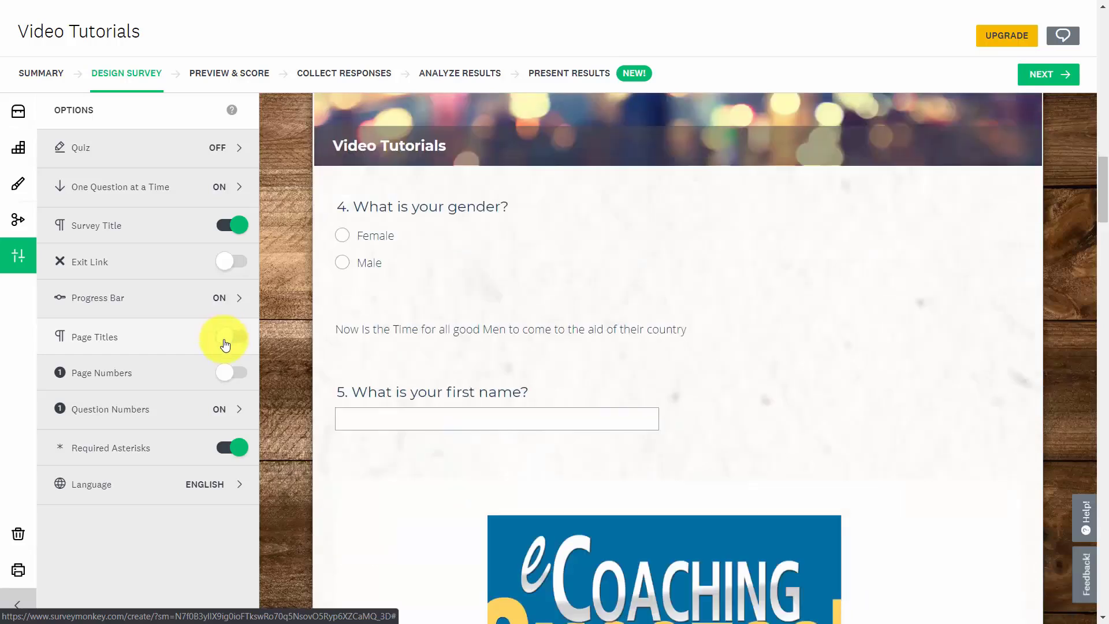
pyautogui.click(237, 408)
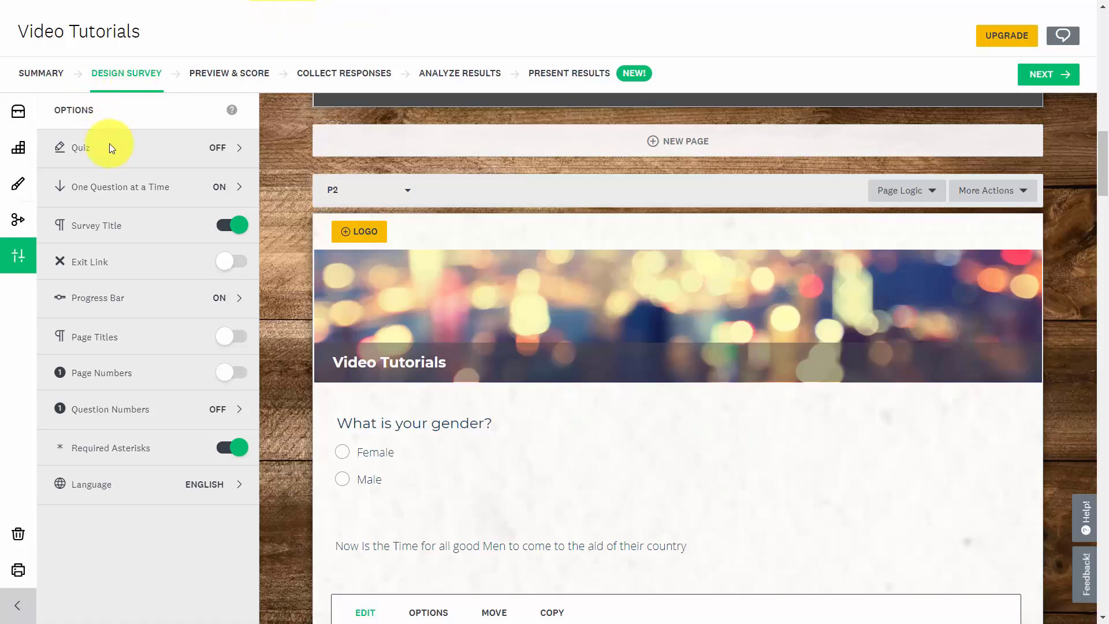
# Enable quiz mode with quiz results displayed and correct answers shown for incorrect responses
pyautogui.click(212, 149)
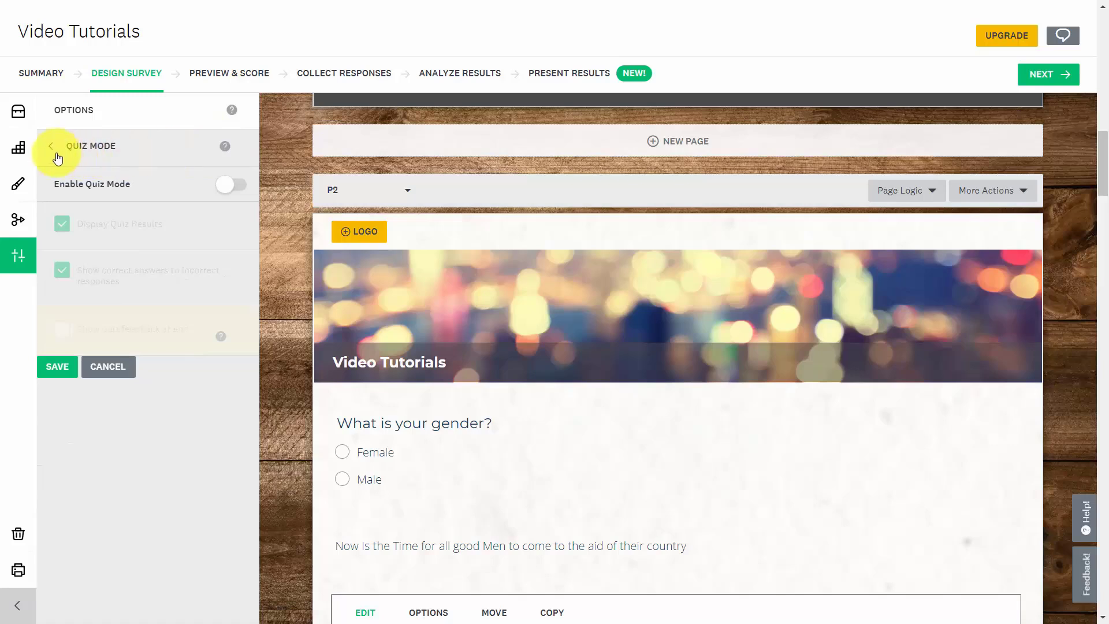
pyautogui.click(236, 186)
pyautogui.click(224, 146)
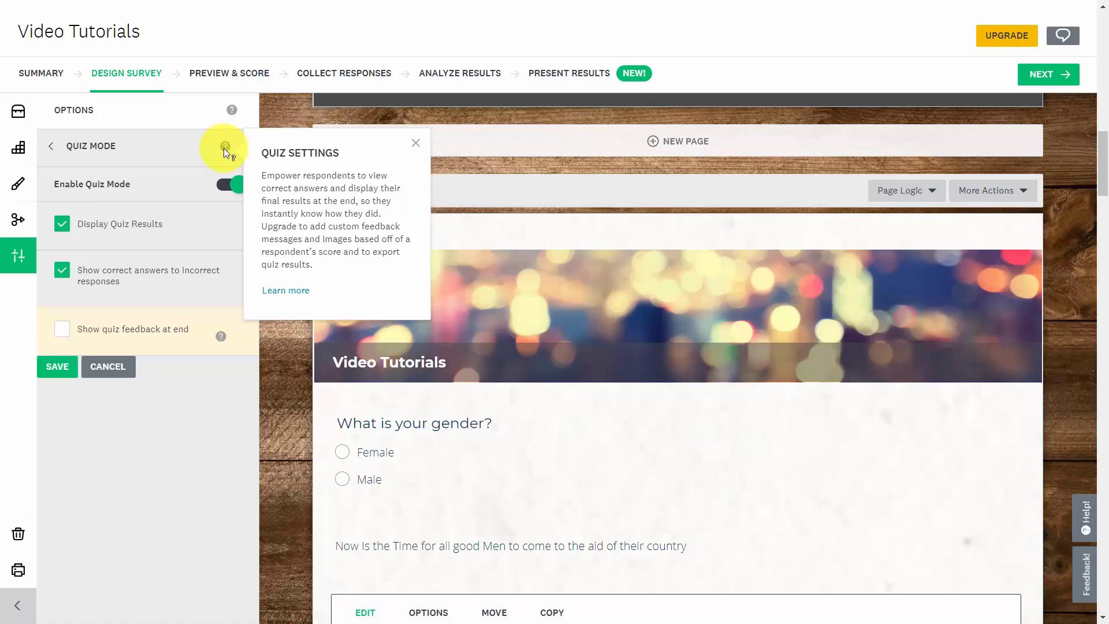
pyautogui.click(225, 146)
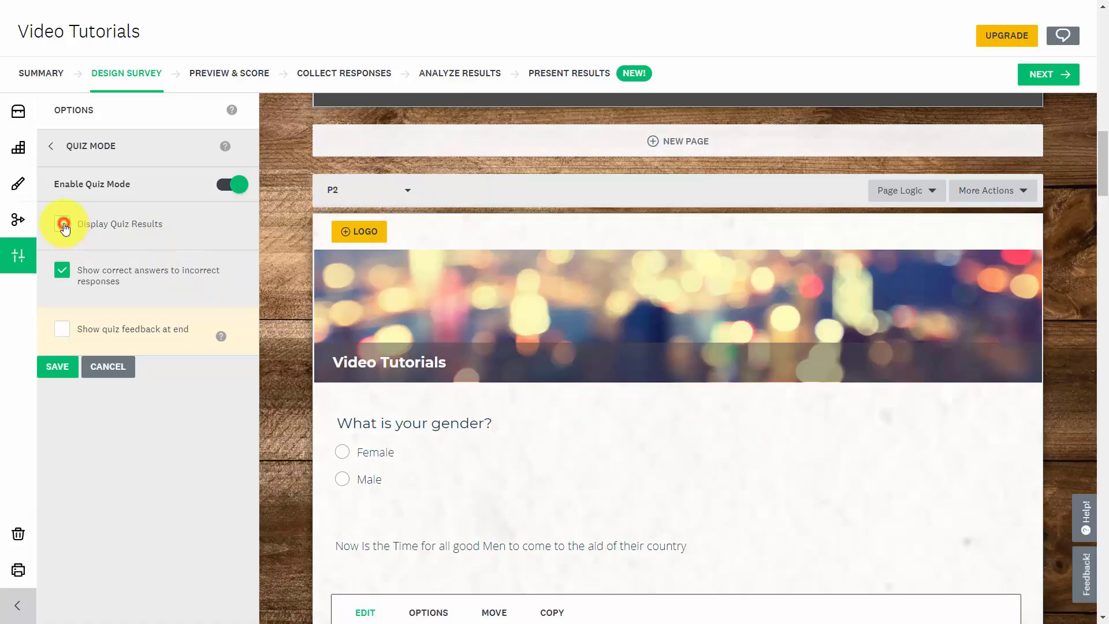
pyautogui.click(63, 223)
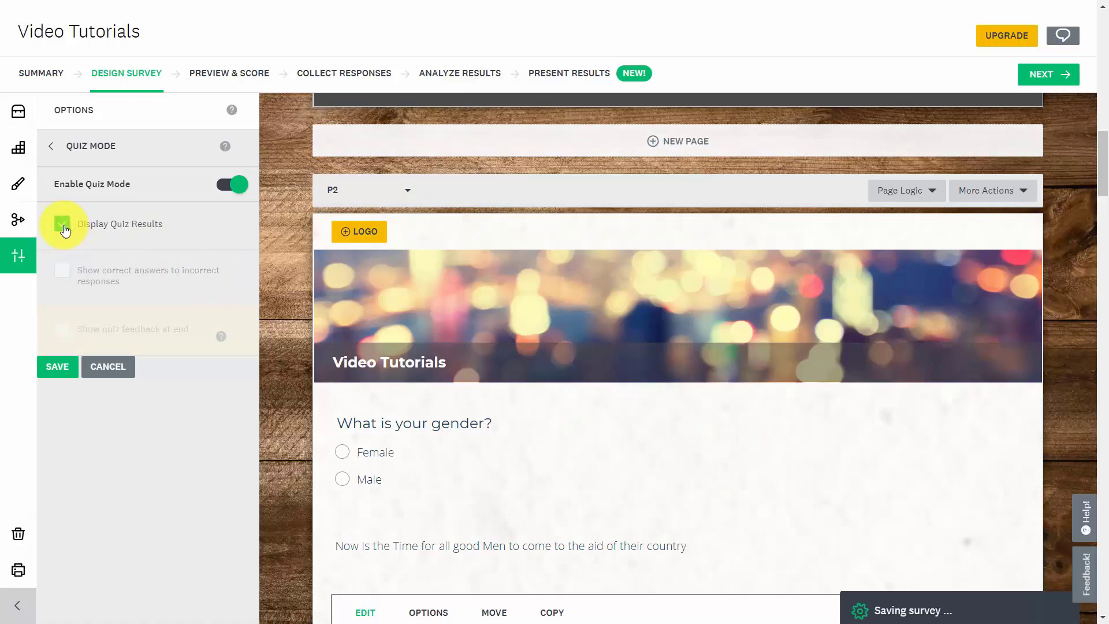
pyautogui.click(64, 225)
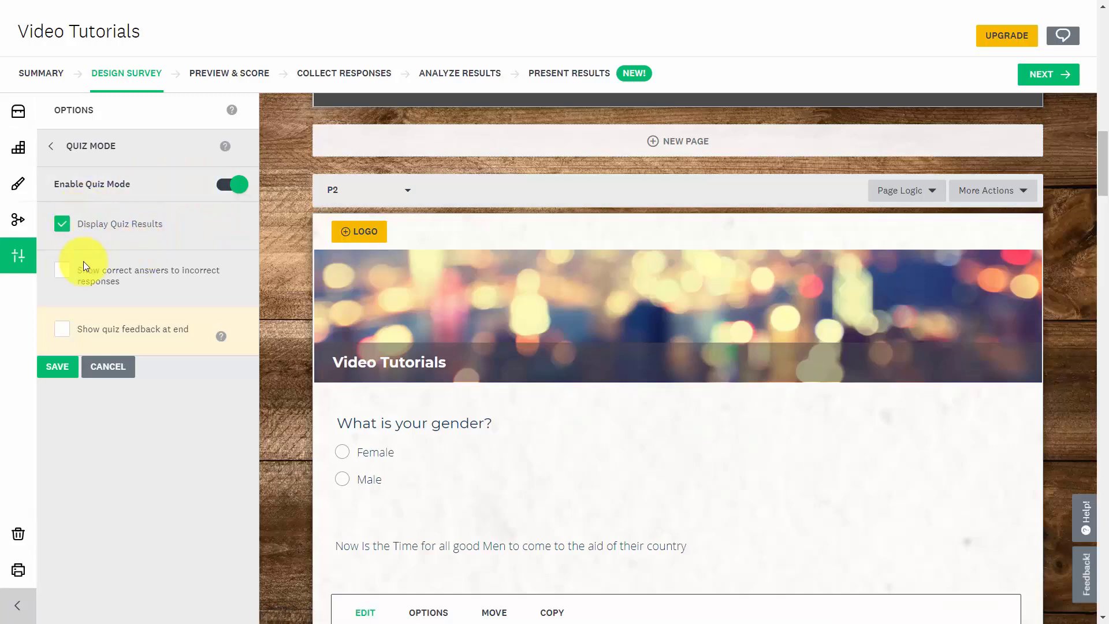
pyautogui.click(62, 270)
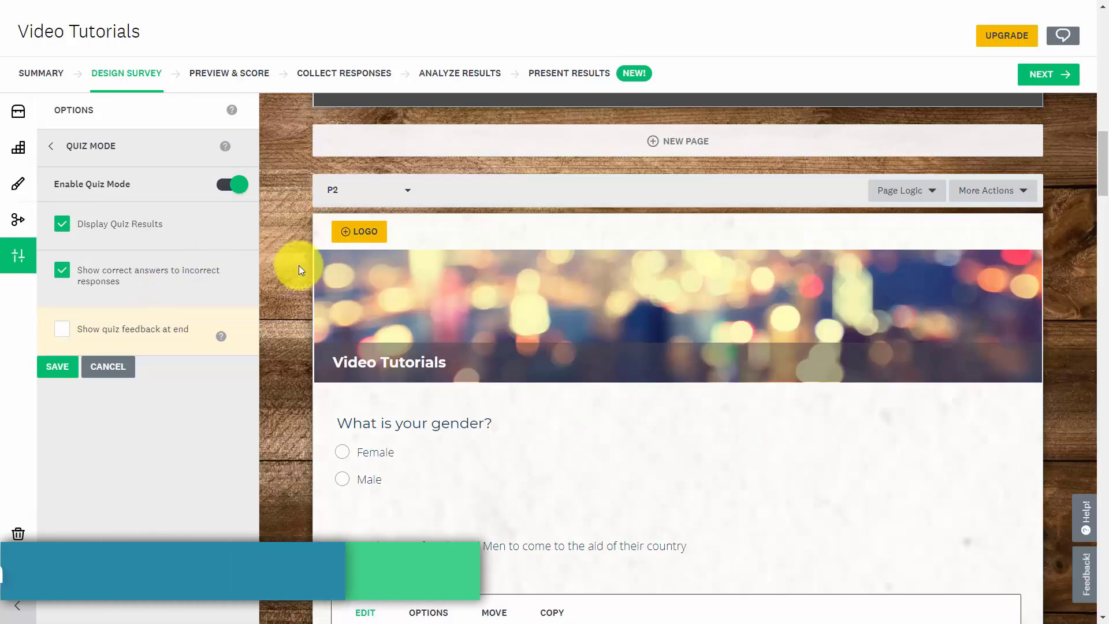
# Read the help description of the option to show quiz feedback at the end
pyautogui.click(219, 335)
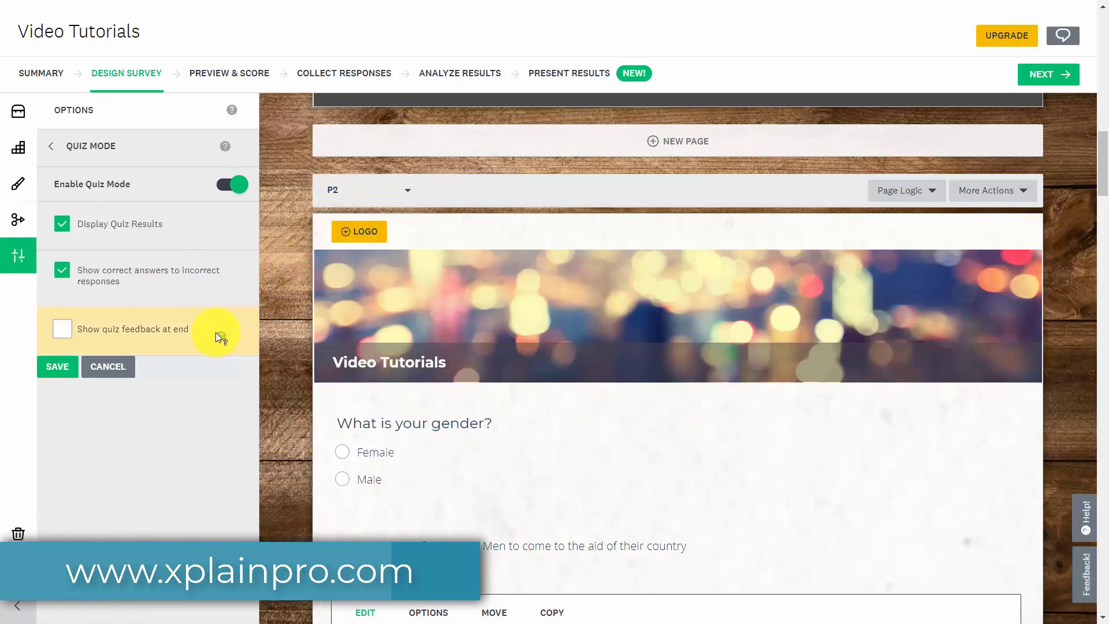
pyautogui.moveTo(223, 336)
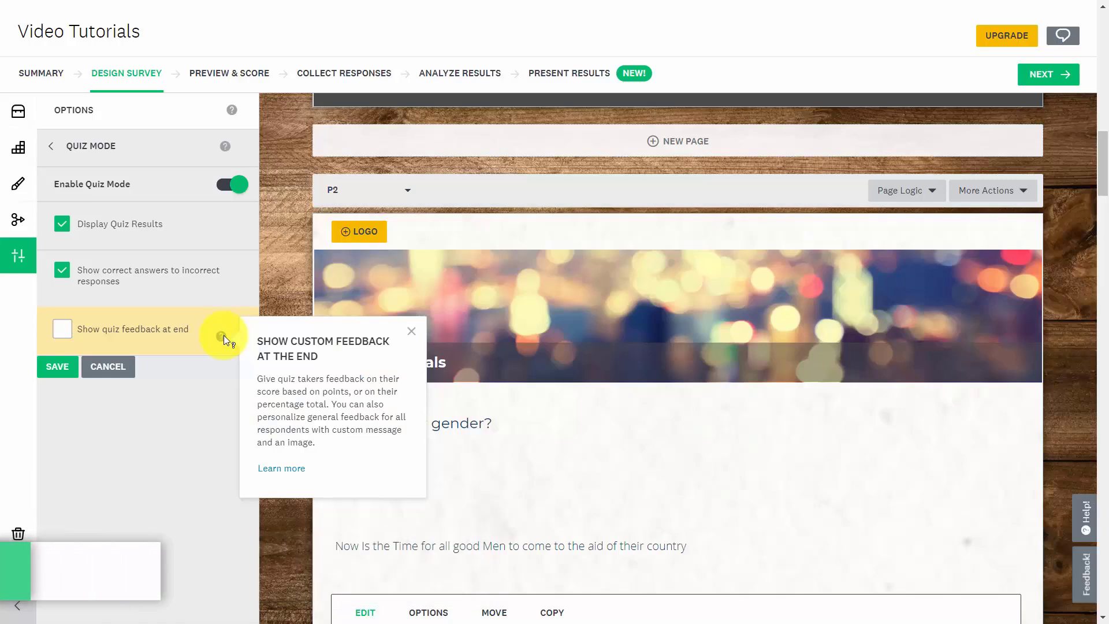
pyautogui.click(411, 333)
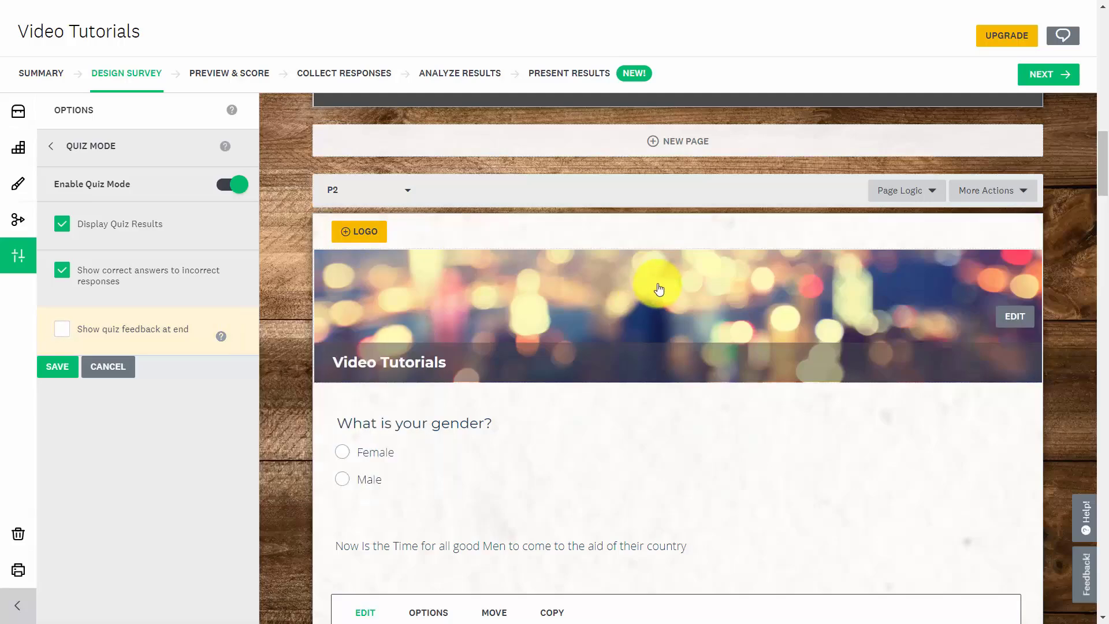
# Cancel editing "What is your first name?" and open the "Now Is the Time" text on page 2 for editing
pyautogui.scroll(-5, 624, 230)
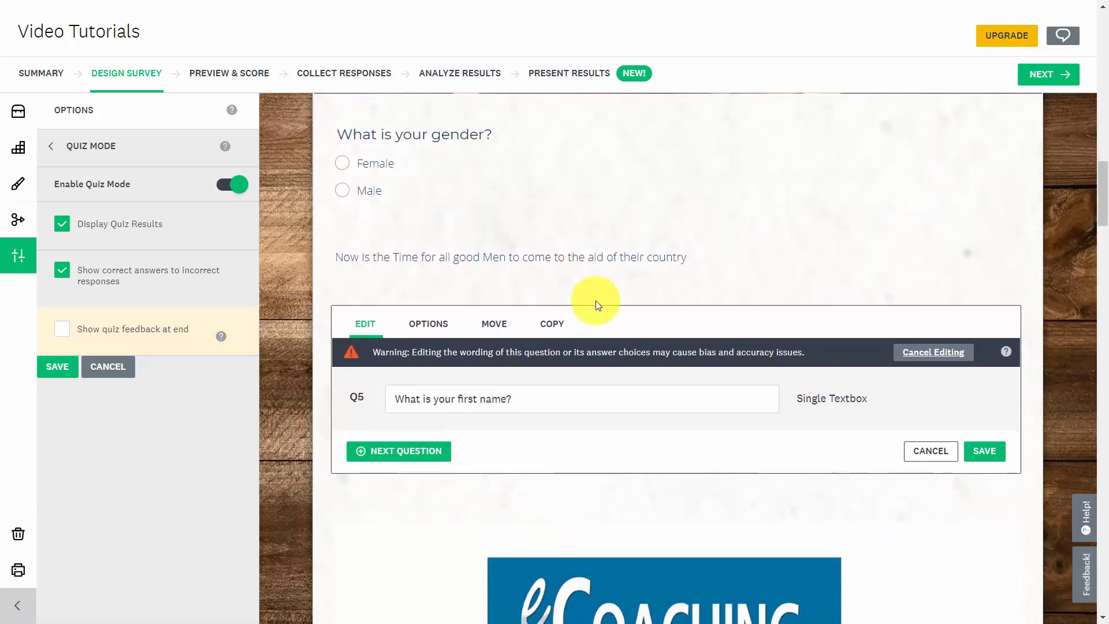
pyautogui.click(920, 450)
pyautogui.moveTo(497, 260)
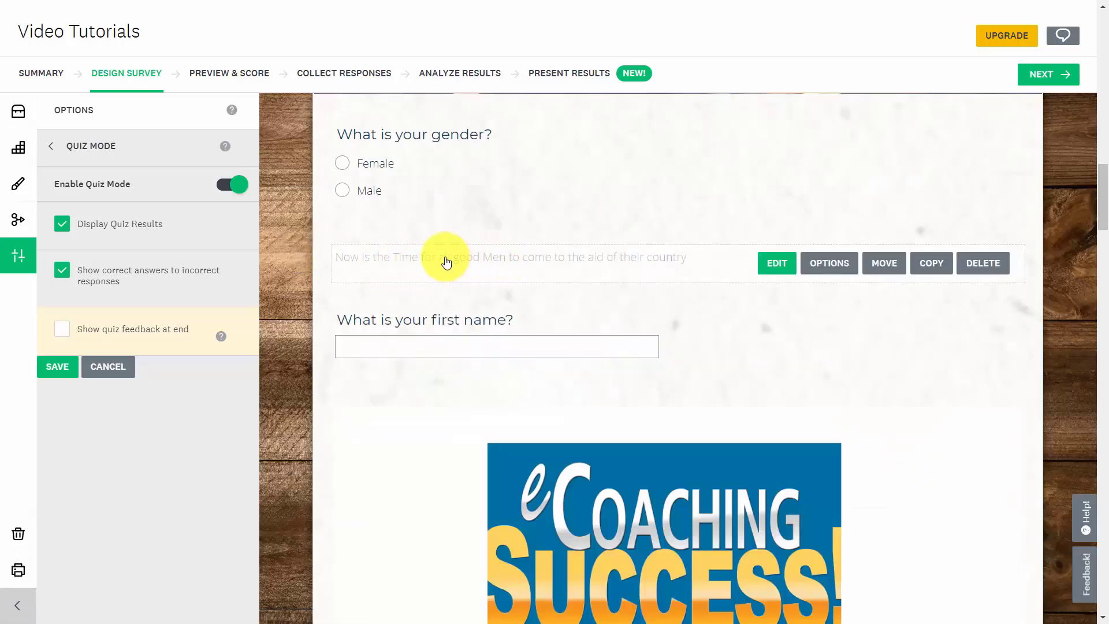
pyautogui.click(771, 264)
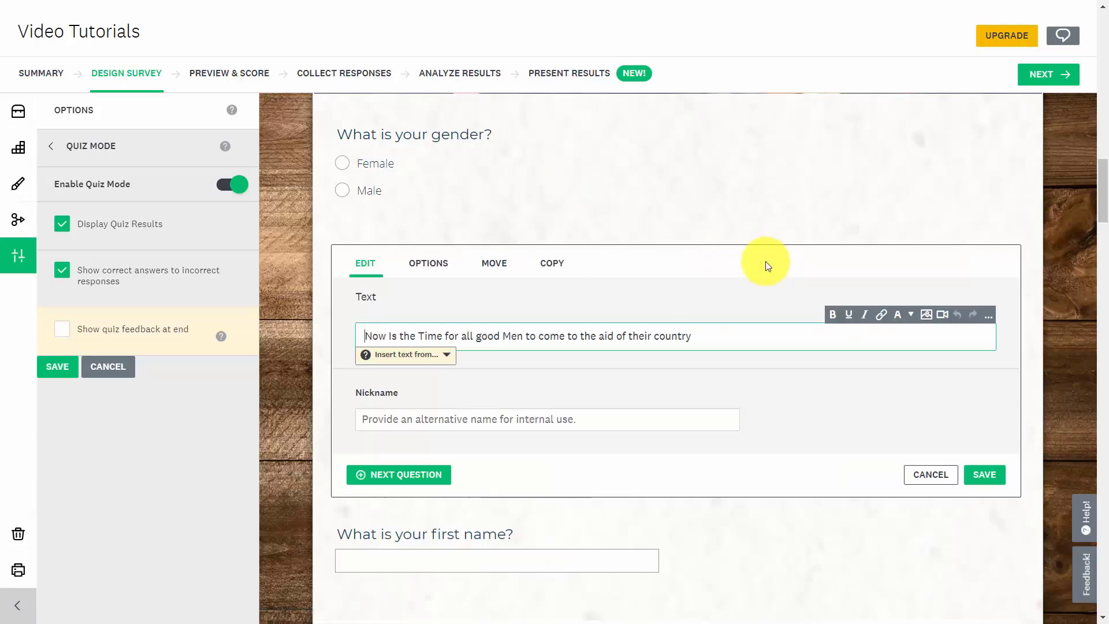
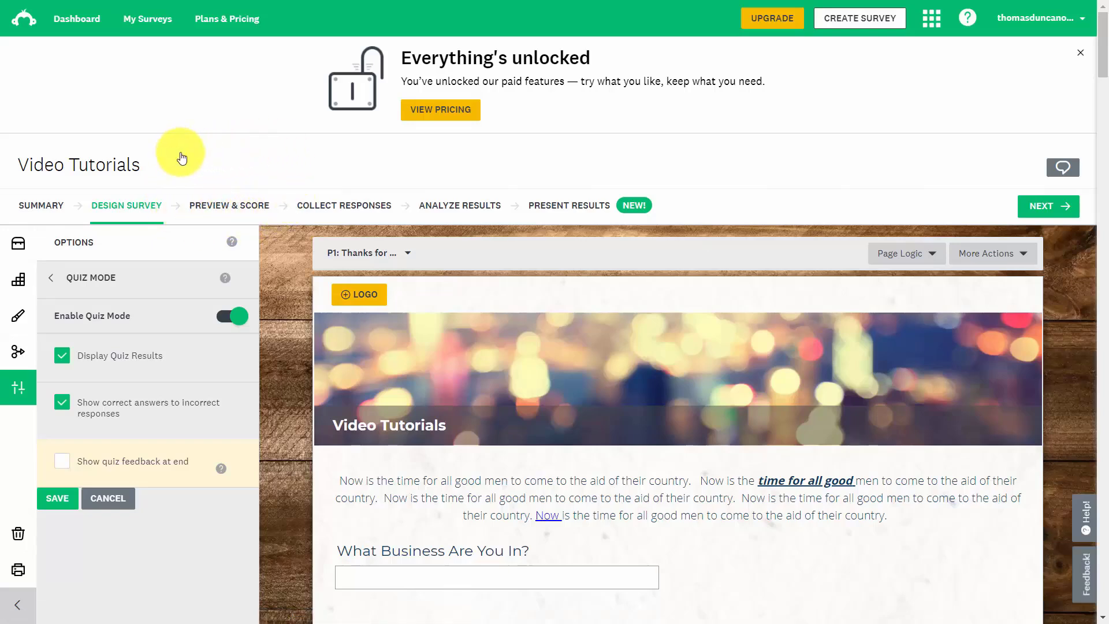
# Open the preview and score of the Video Tutorials survey
pyautogui.click(229, 207)
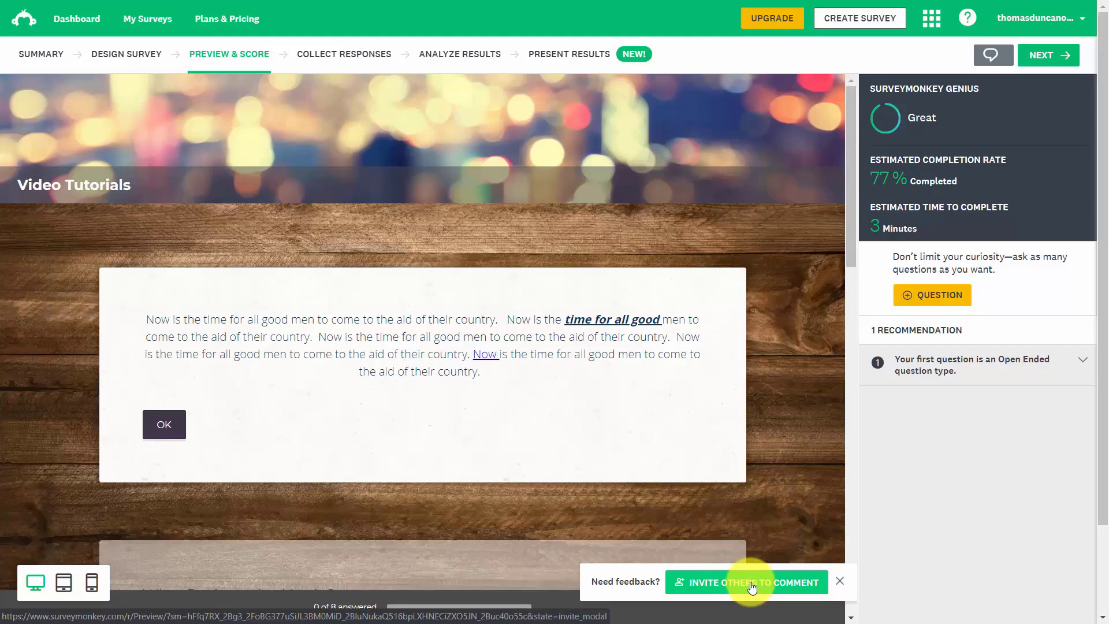
# Pass the intro text in the preview, answer the business question with "Video Tutorials" and choose the Blue Element image
pyautogui.click(169, 423)
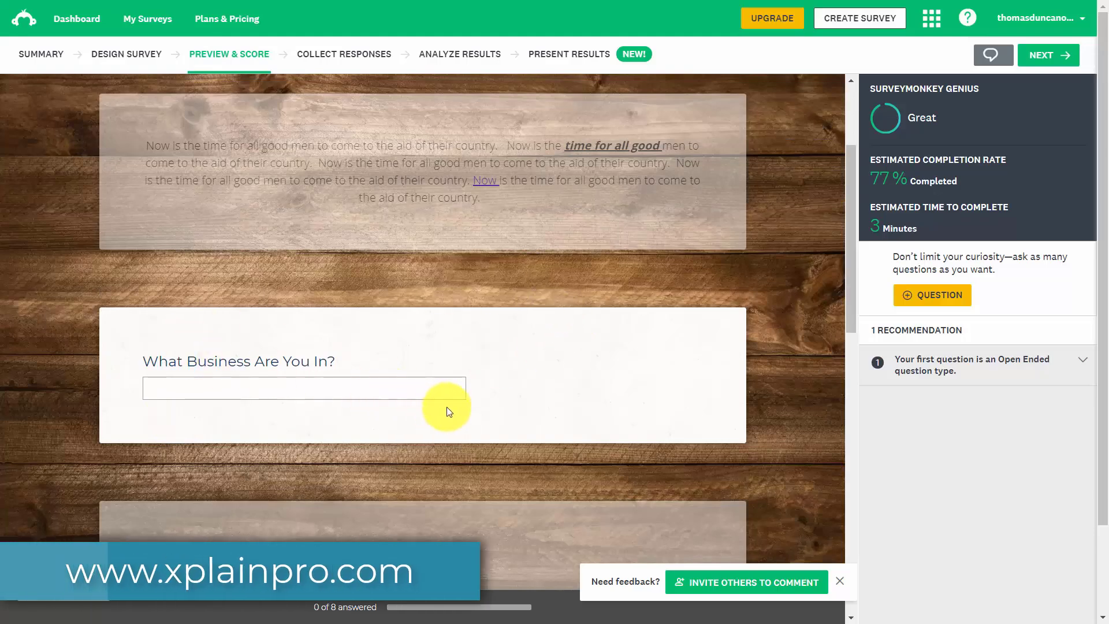
pyautogui.click(439, 387)
pyautogui.write('Video Tutorials')
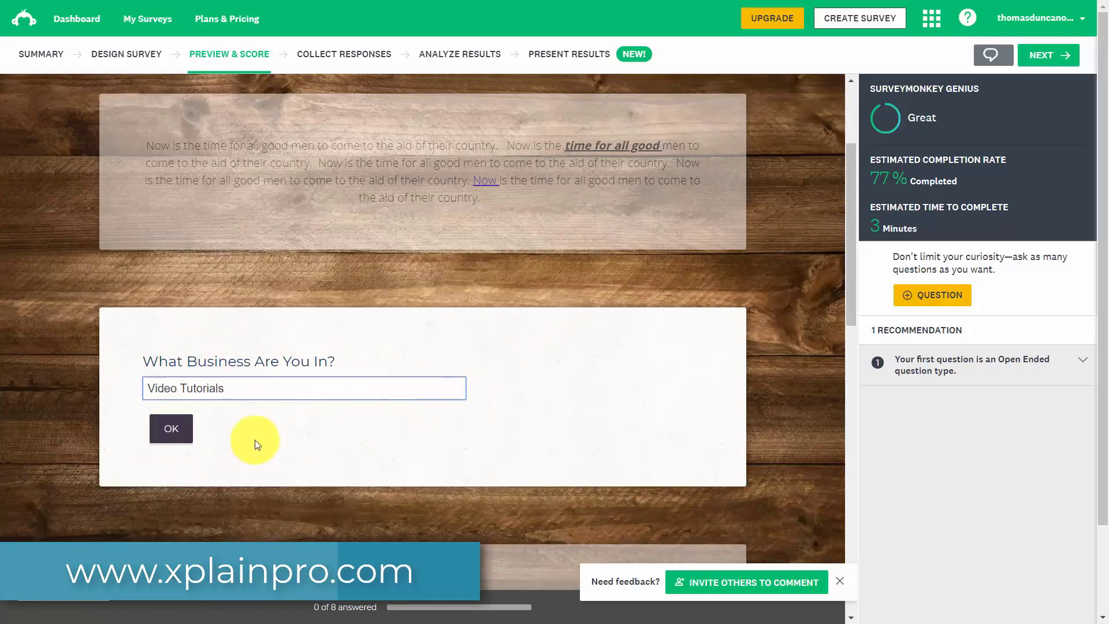
pyautogui.click(169, 428)
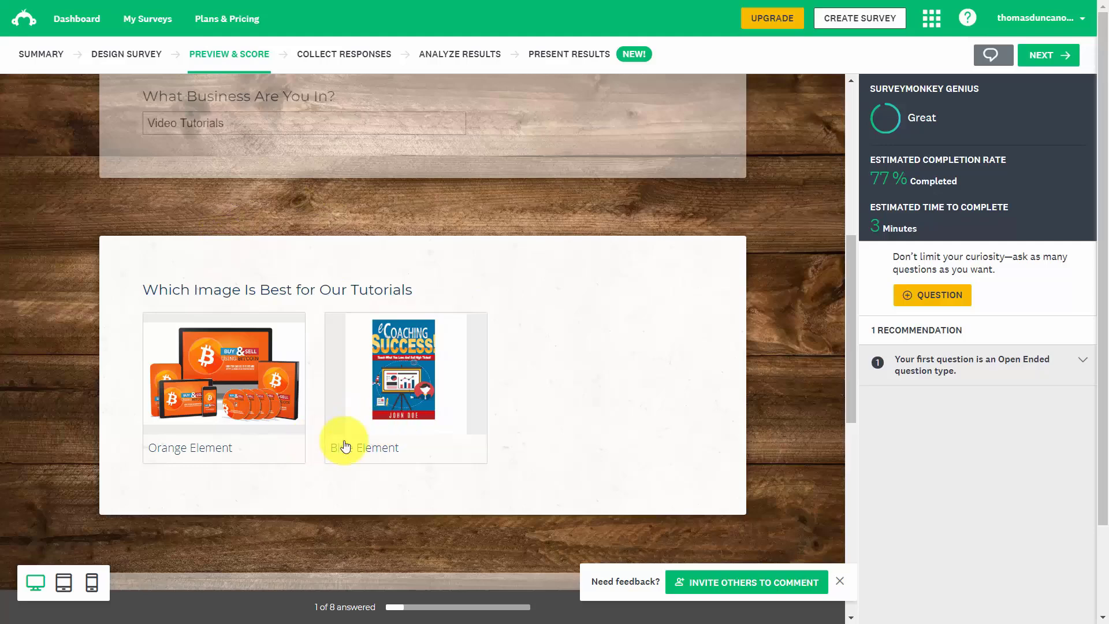
pyautogui.click(481, 399)
# Try to submit "On Survey Monkey" as the answer to "What Is Your Favorite Video Tutorial?" on page 1
pyautogui.click(287, 377)
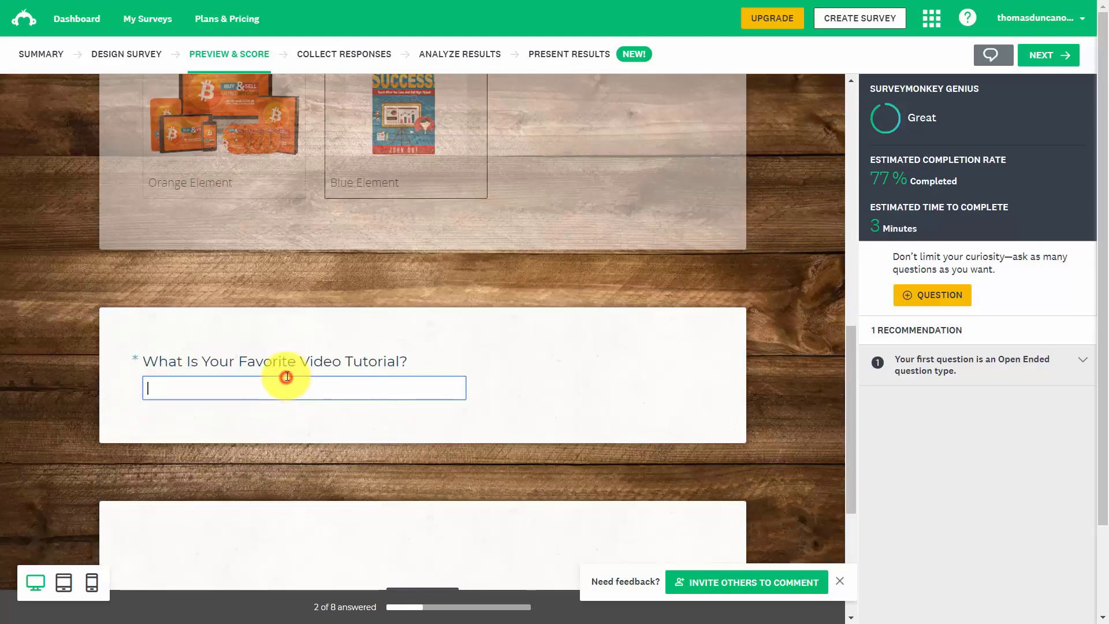
pyautogui.write('On Survey Monkey')
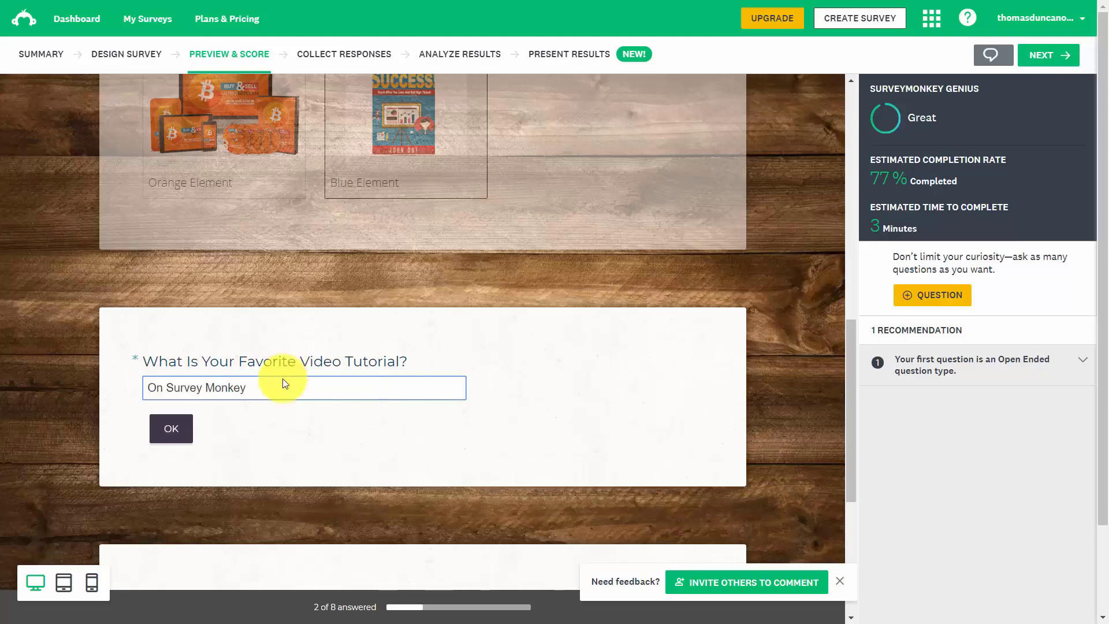
pyautogui.click(170, 432)
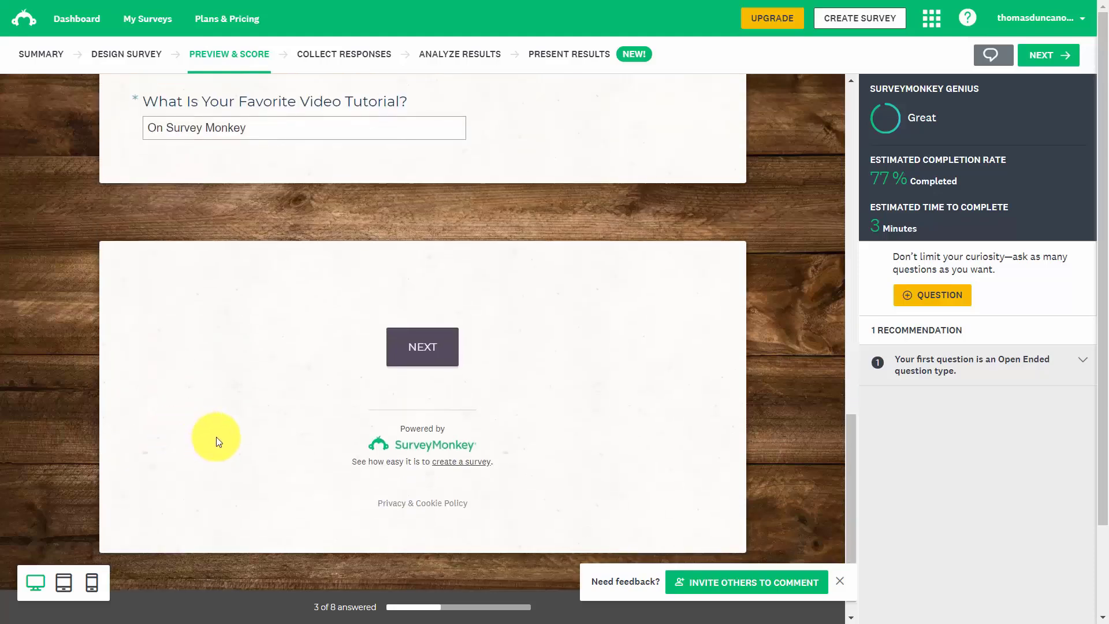
pyautogui.click(414, 421)
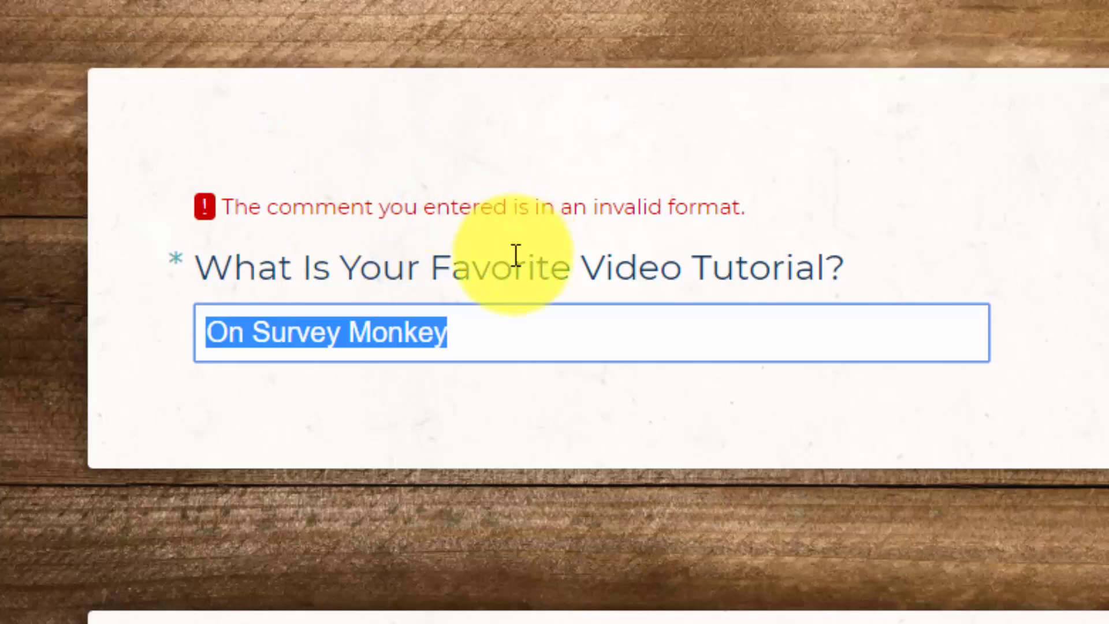
# Change the favorite video tutorial answer to 3 and select Male as the gender on page 2
pyautogui.write('3')
pyautogui.click(289, 441)
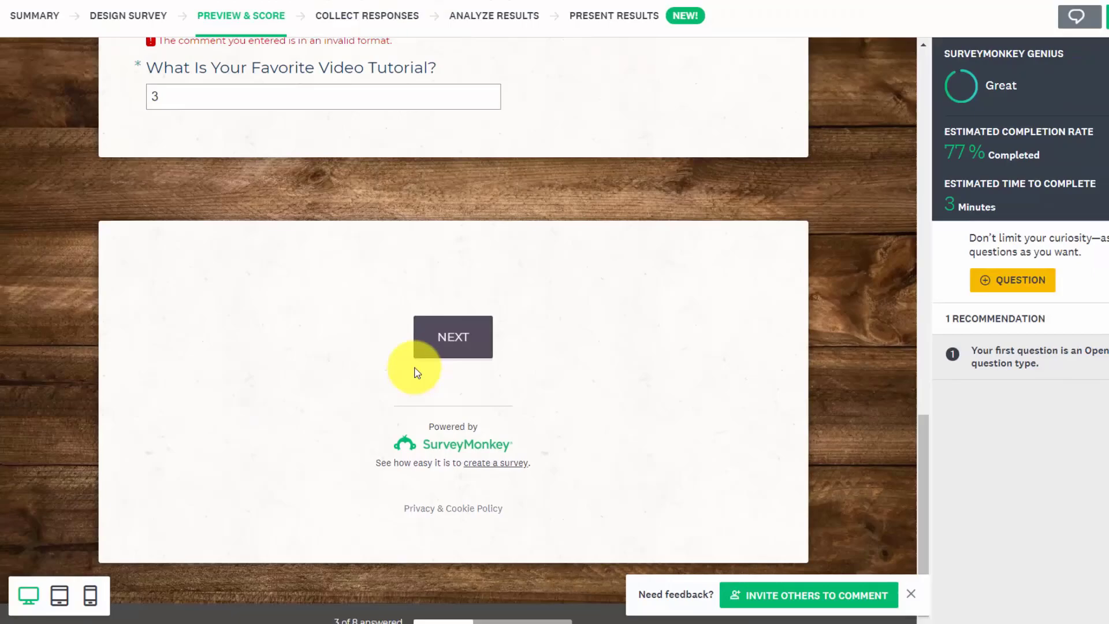
pyautogui.click(685, 269)
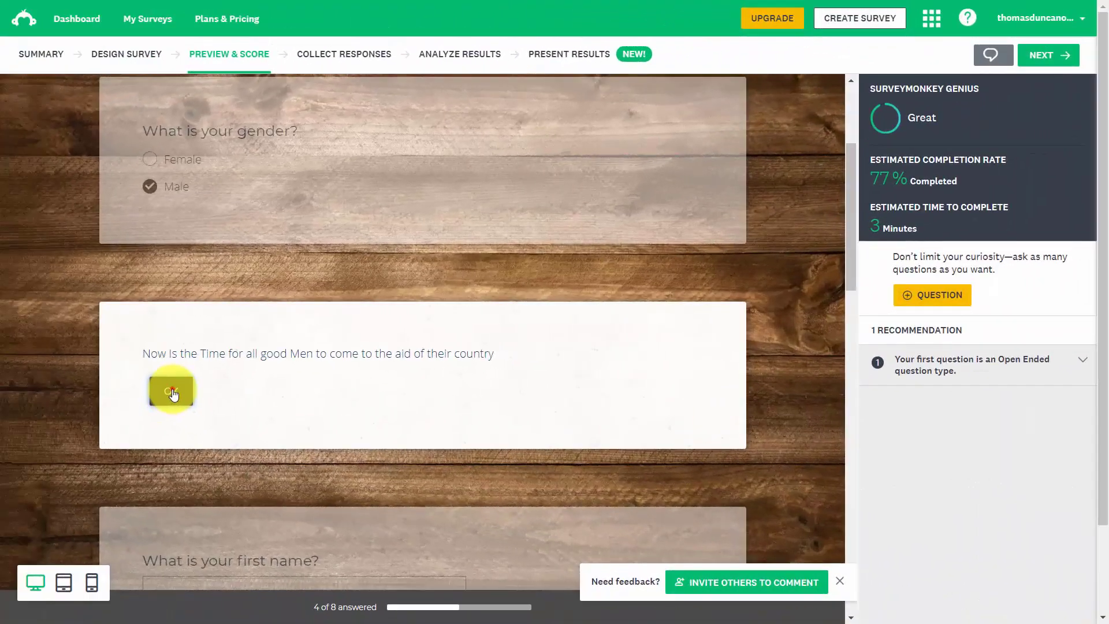
# Acknowledge the "Now Is the Time" text and fill in the respondent's first name as the answer to the name question
pyautogui.click(172, 390)
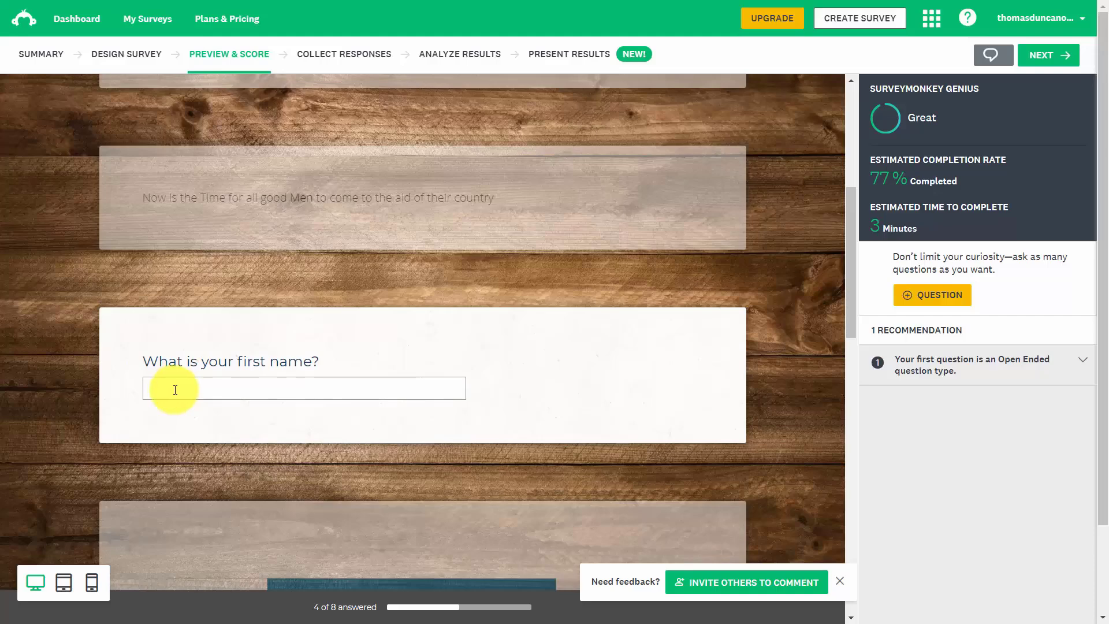
pyautogui.click(175, 390)
pyautogui.write('Thomas')
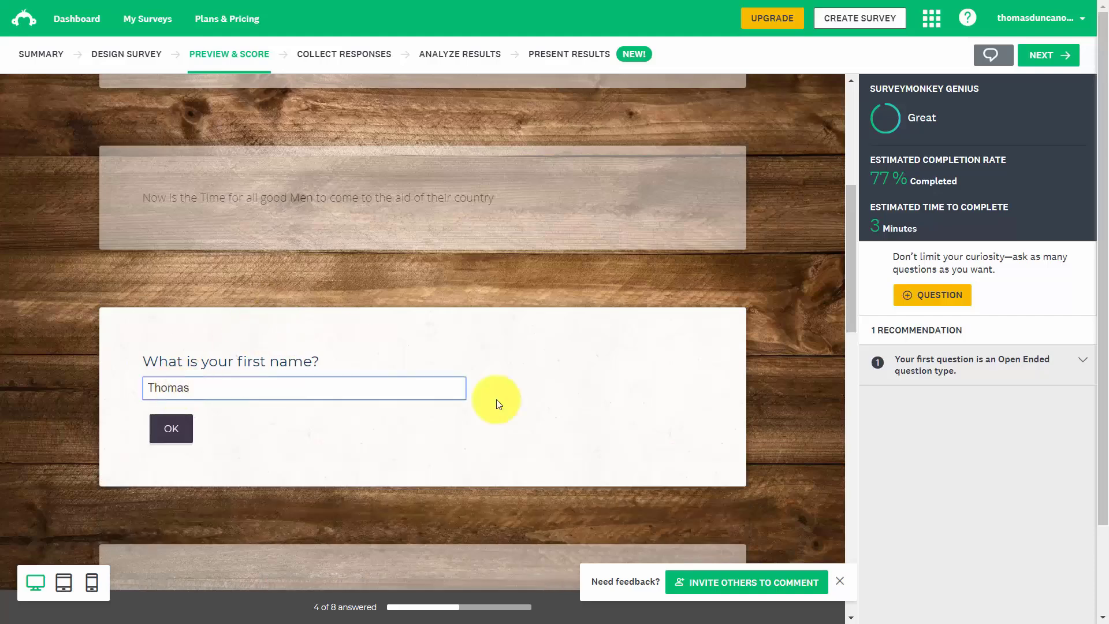
pyautogui.click(176, 438)
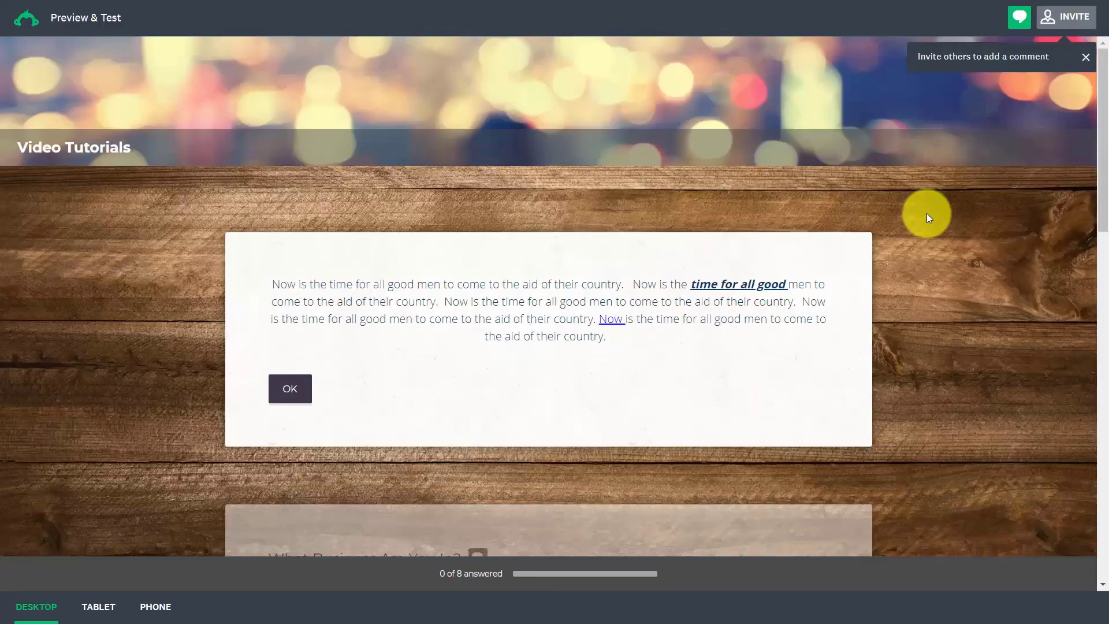
# Invite a reviewer to comment on the survey preview by entering the reviewer's e-mail address and sending the invitation
pyautogui.click(1078, 29)
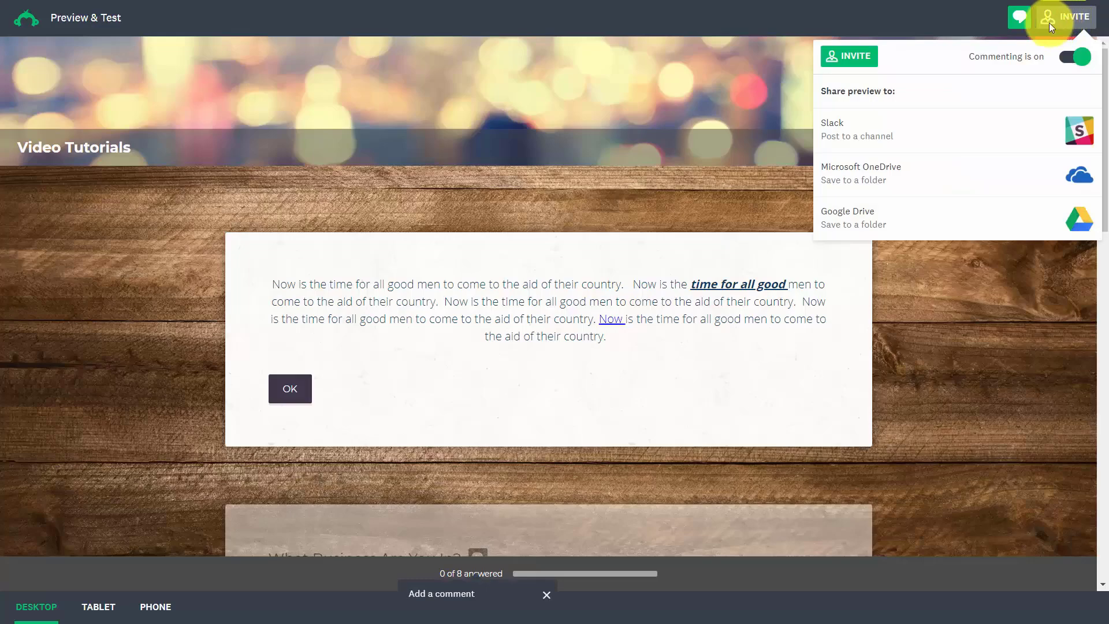
pyautogui.click(852, 60)
pyautogui.click(618, 142)
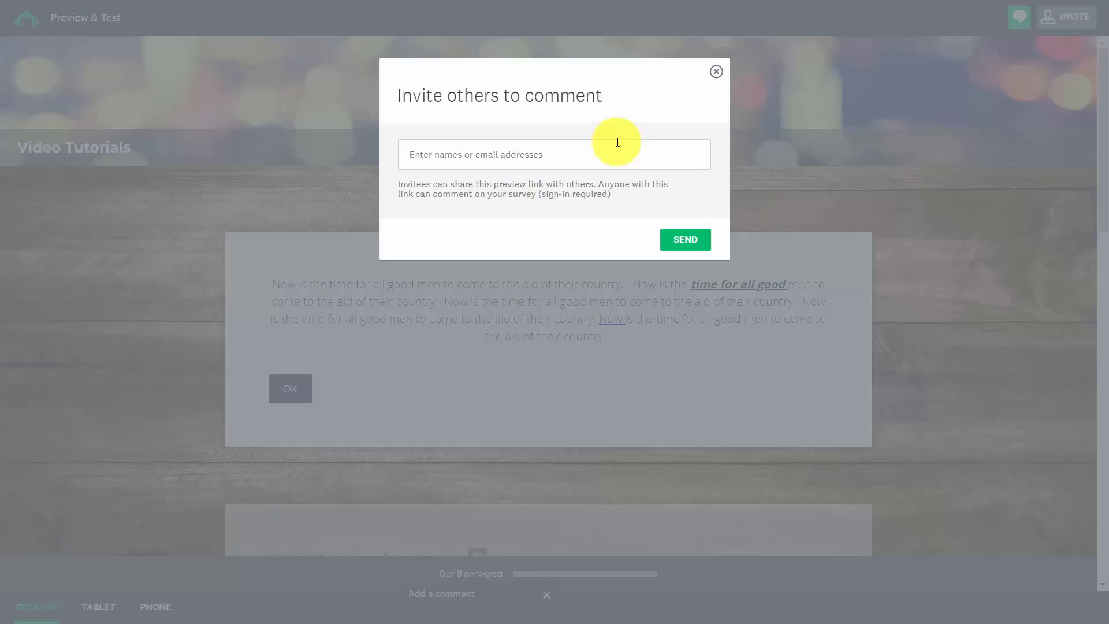
pyautogui.hotkey('ctrl', 'v')
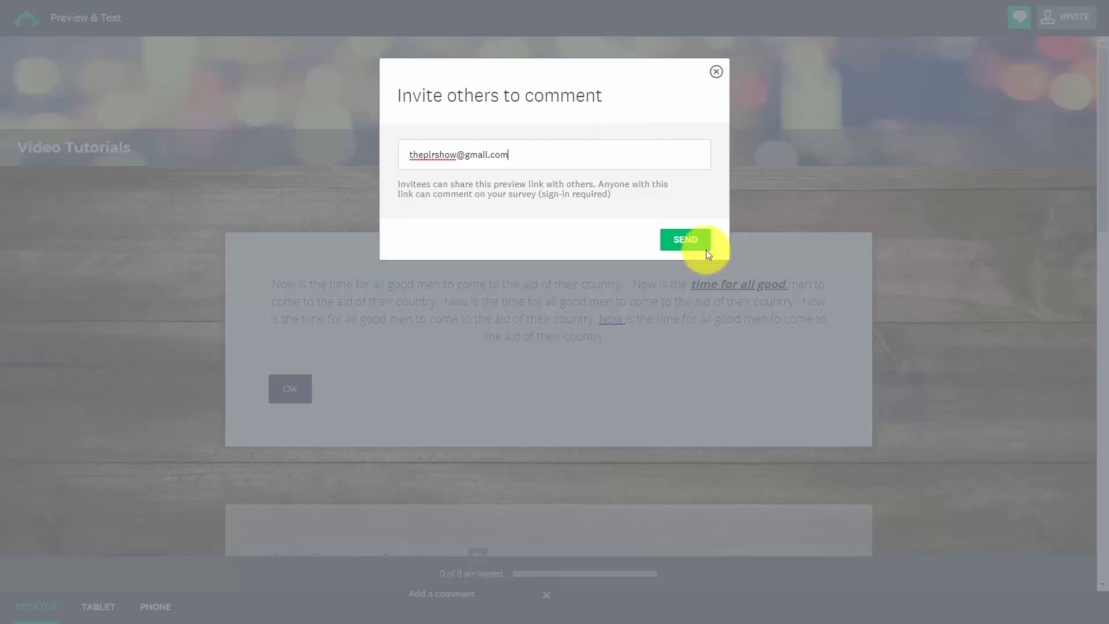
pyautogui.click(687, 243)
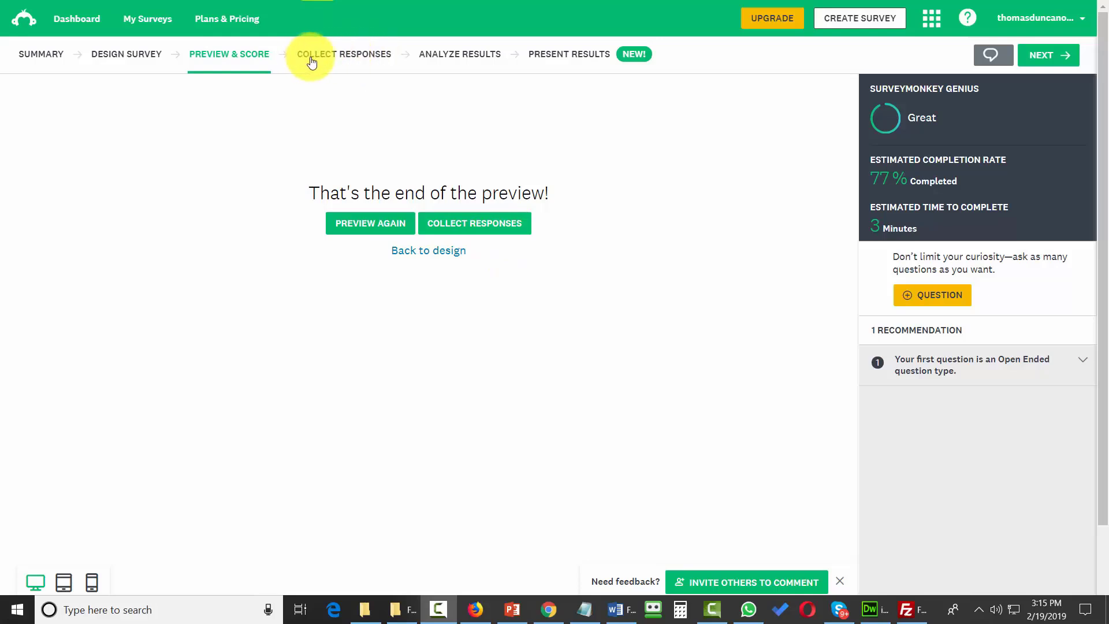
# Examine how responses are collected through an email invitation, including the options for adding recipients
pyautogui.click(359, 58)
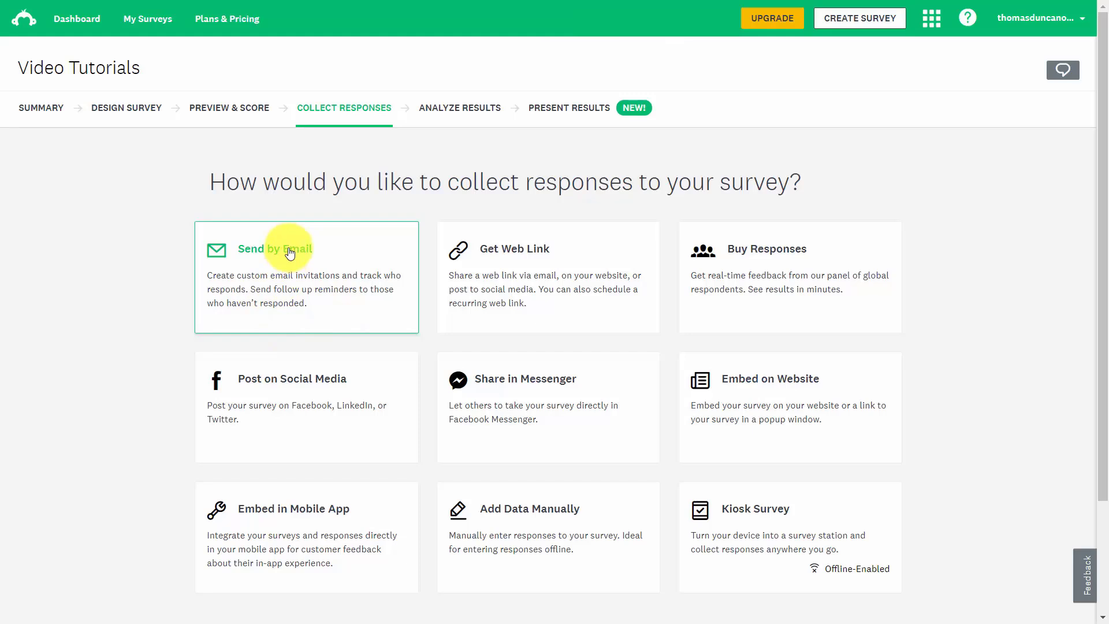
pyautogui.click(198, 292)
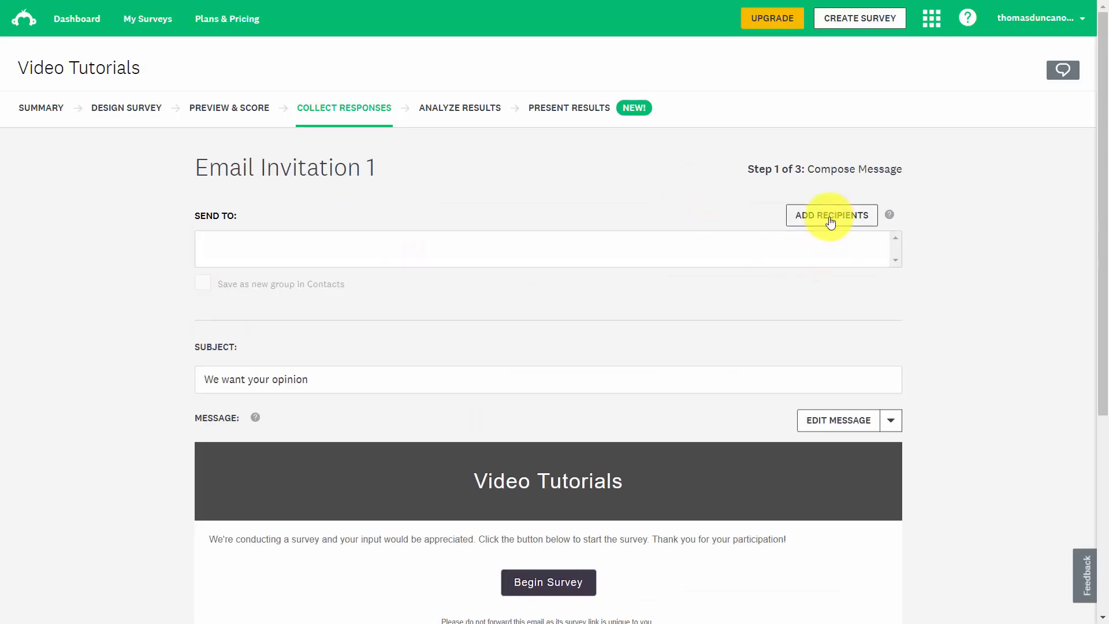
pyautogui.click(809, 217)
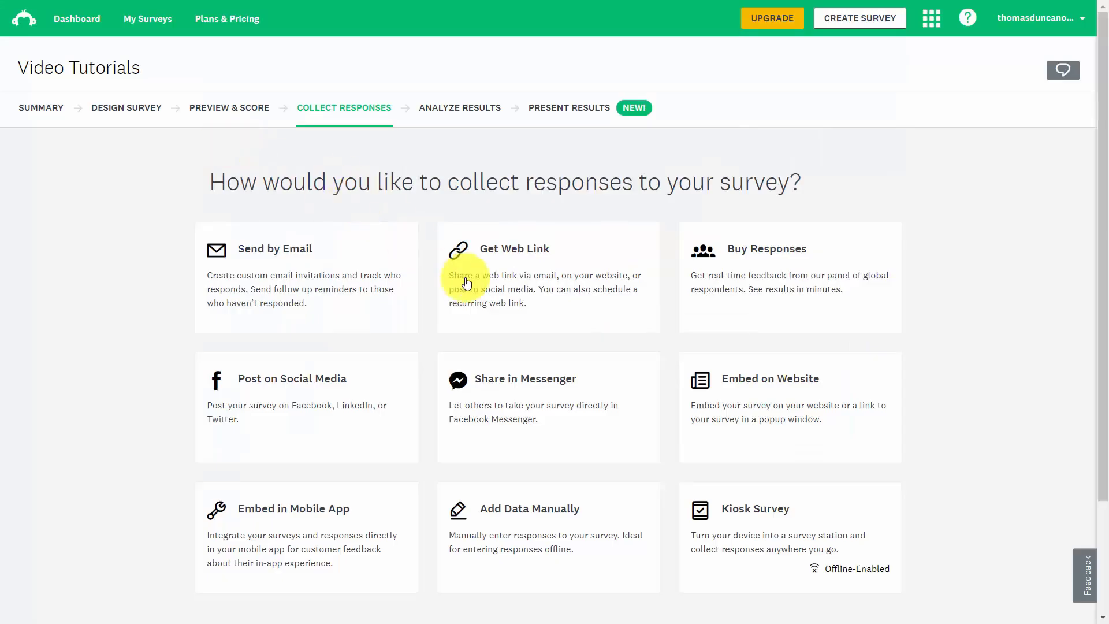
# Create a web link collector and a social media collector for the Video Tutorials survey
pyautogui.click(502, 250)
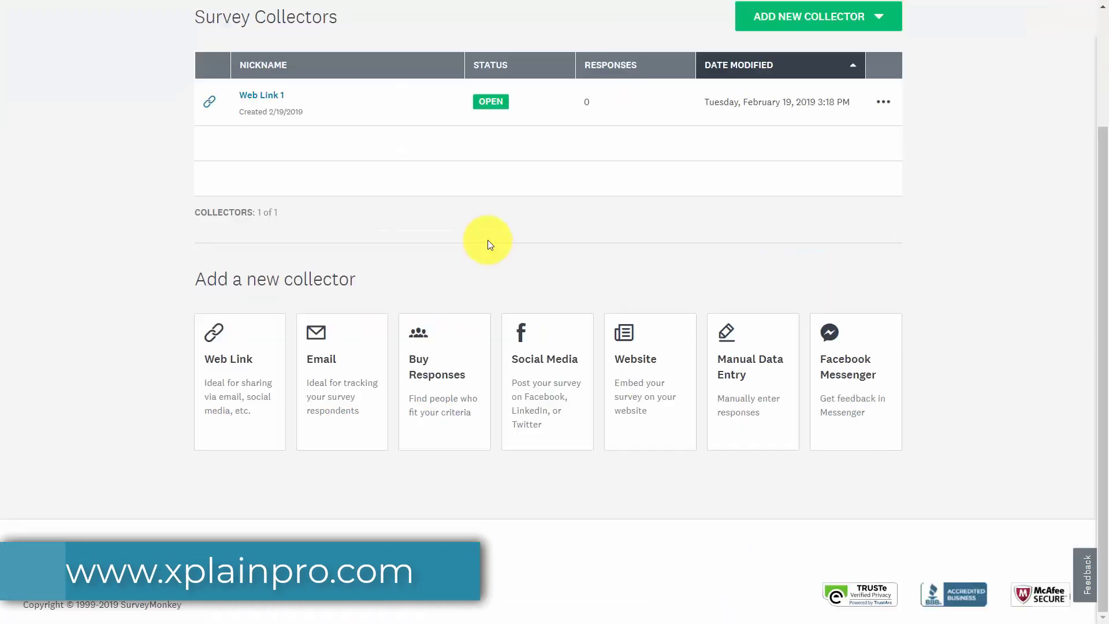
pyautogui.click(532, 368)
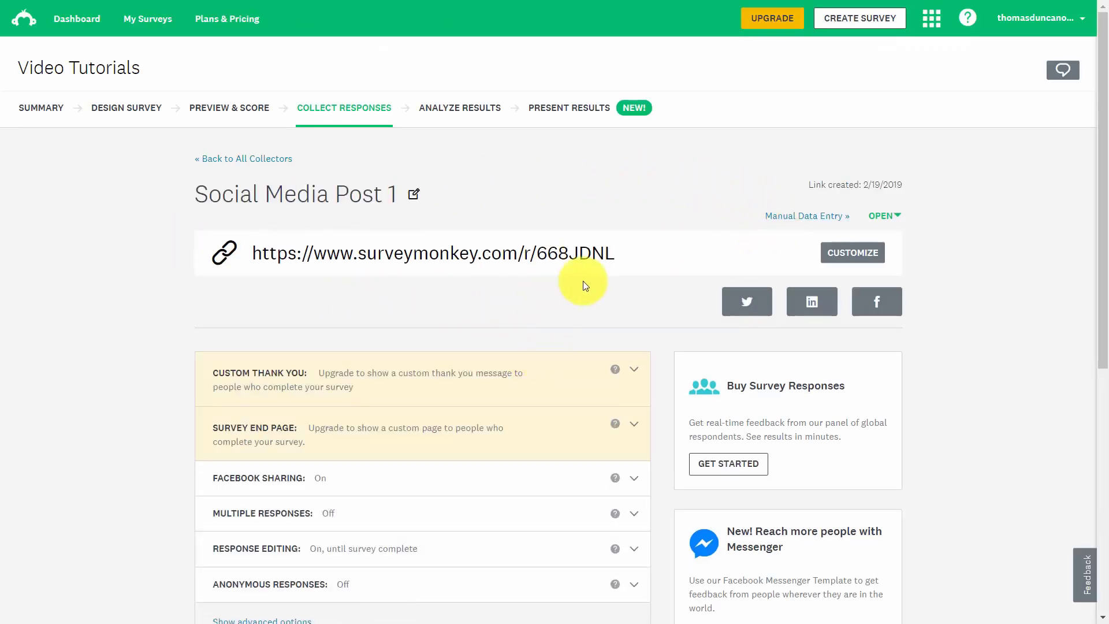
# Examine the Facebook sharing options of the social media collector
pyautogui.scroll(-1, 556, 320)
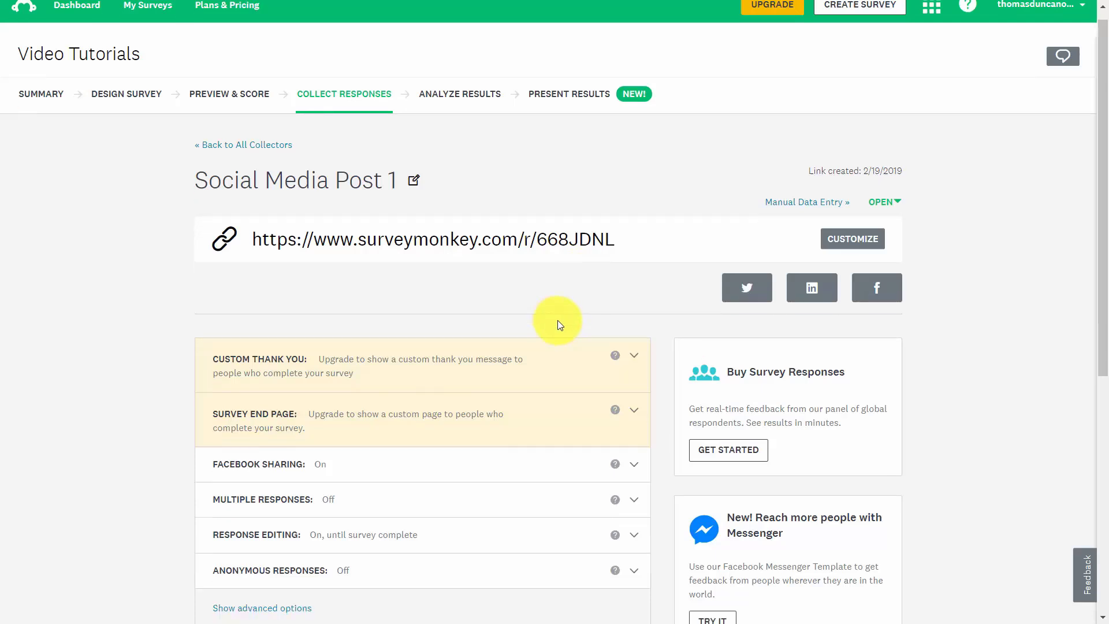
pyautogui.click(634, 406)
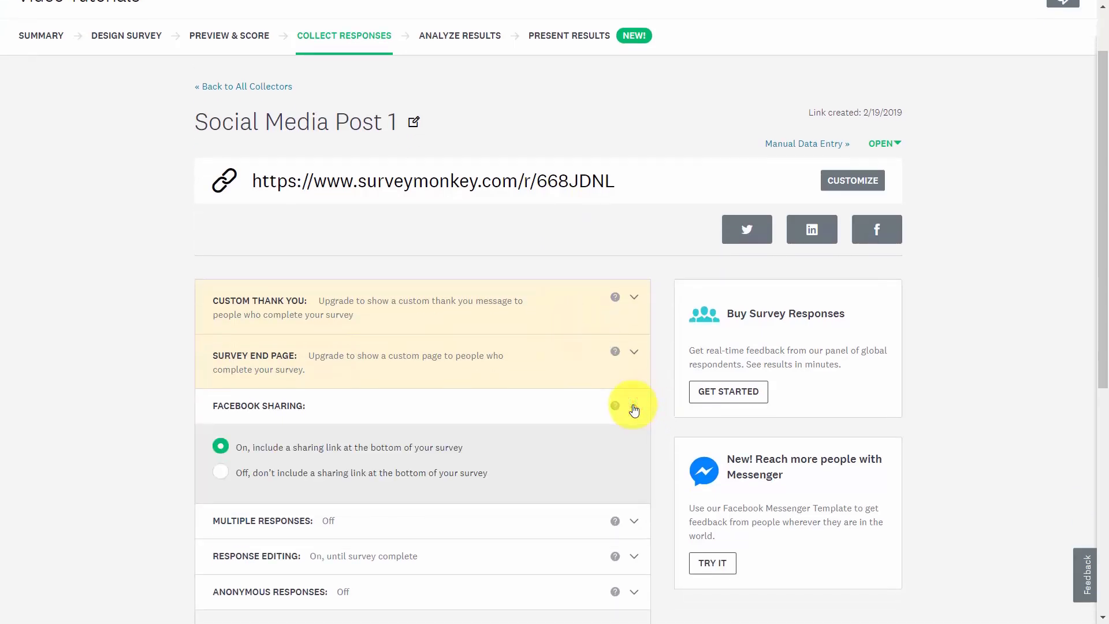
pyautogui.click(633, 409)
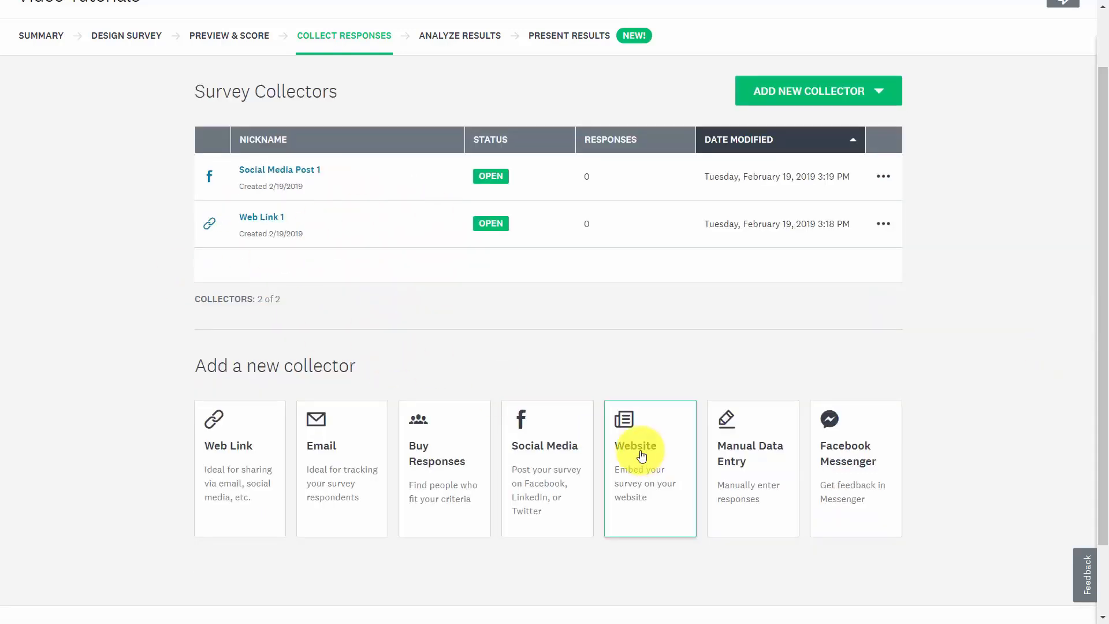
# Create an embedded website survey collector with the default design and options, and generate its installation code
pyautogui.click(629, 424)
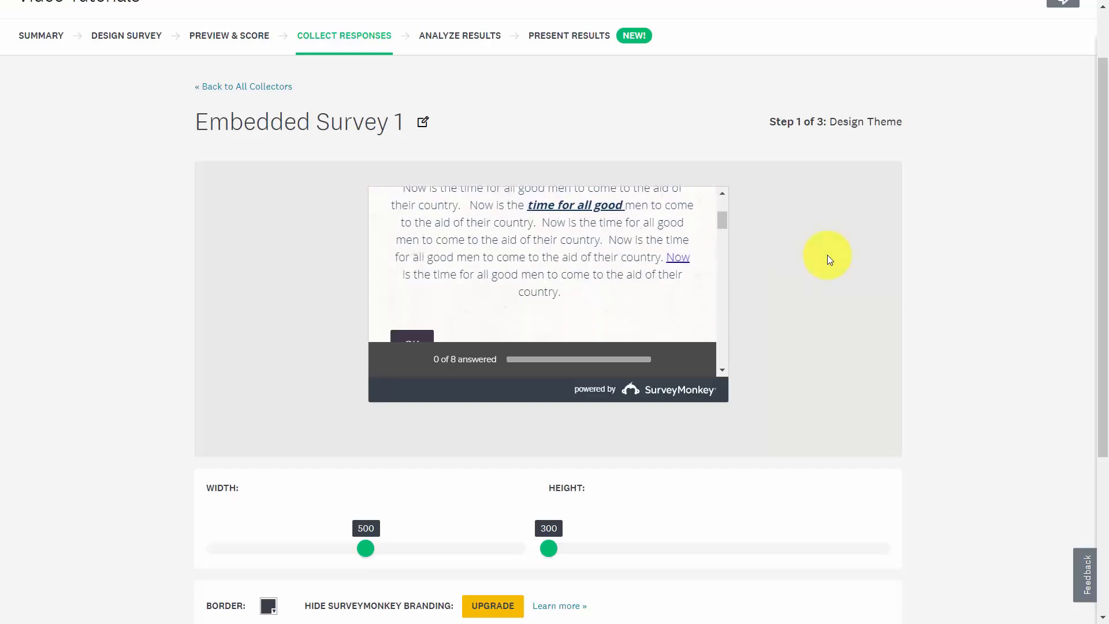
pyautogui.scroll(-3, 827, 255)
pyautogui.scroll(-2, 827, 255)
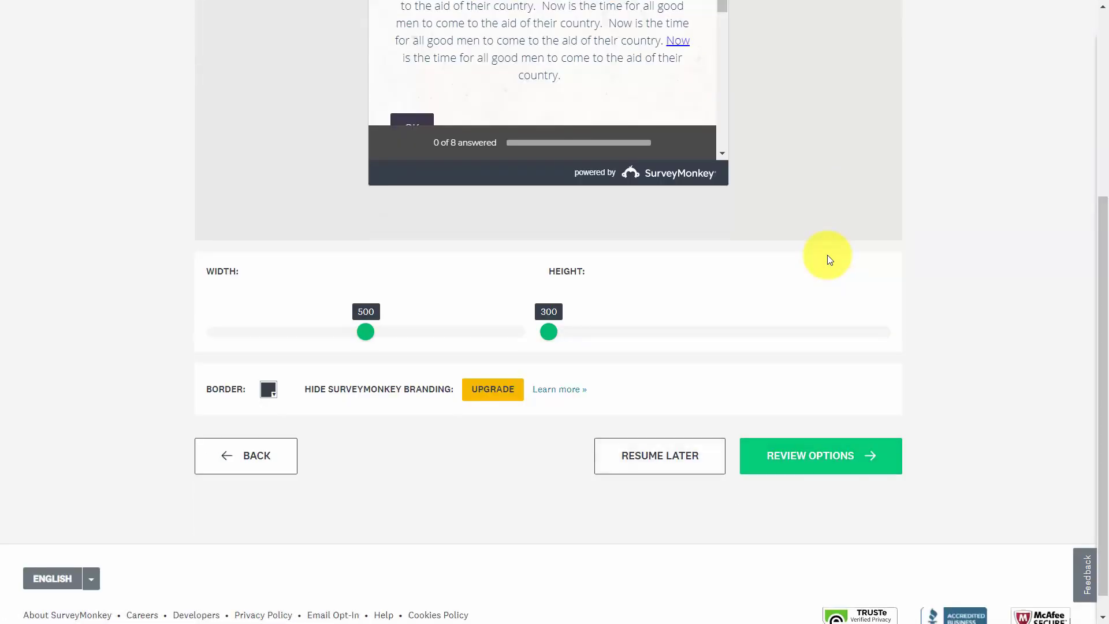
pyautogui.press('Return')
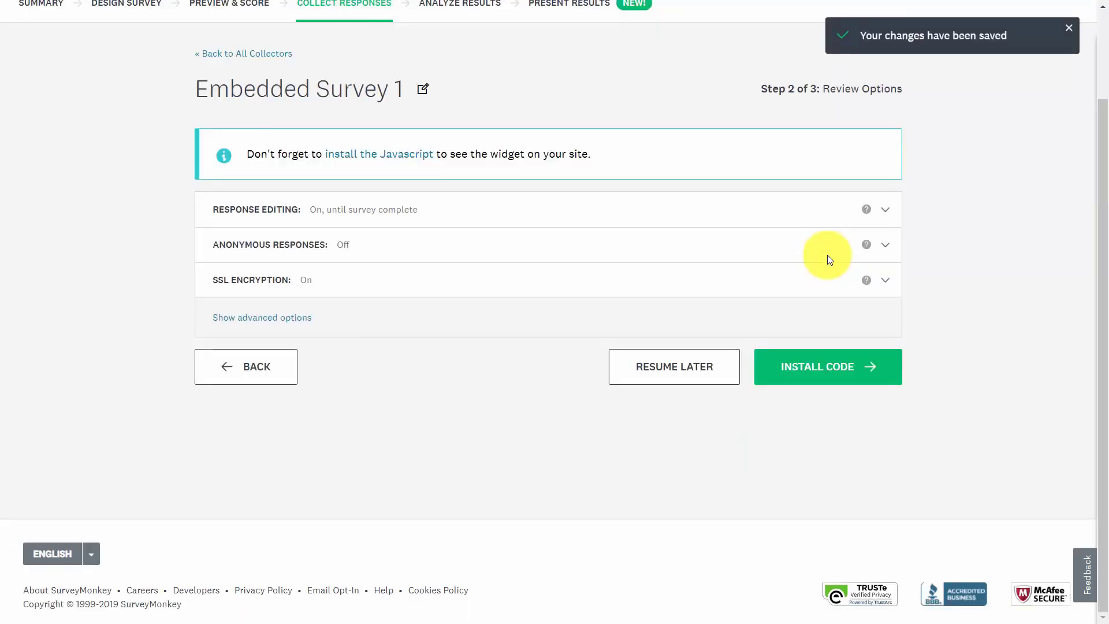
pyautogui.click(795, 372)
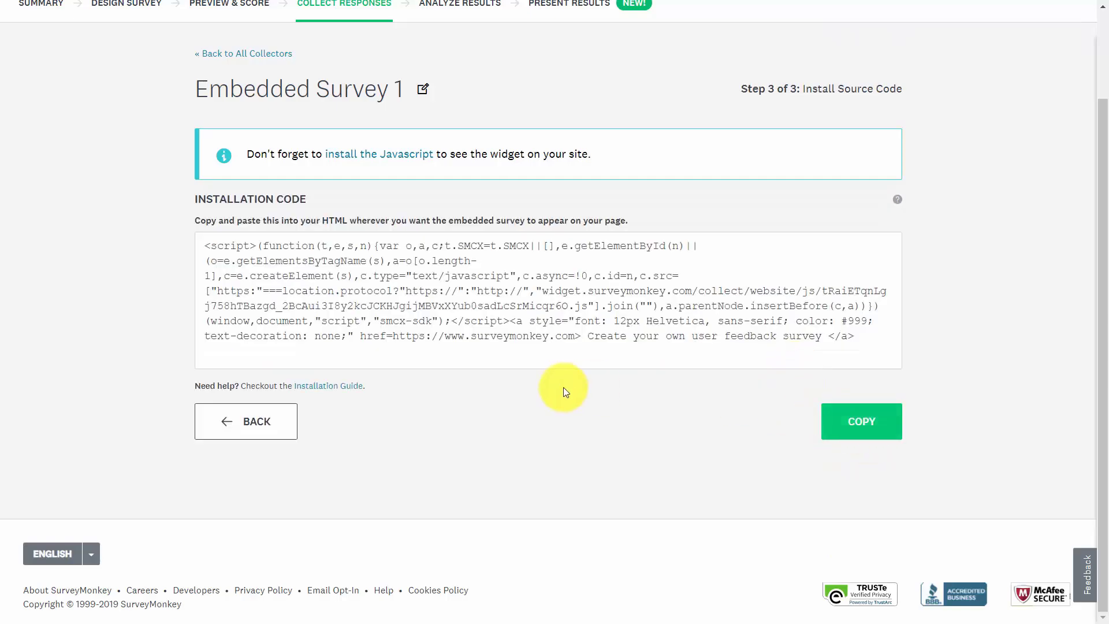
# Copy the embed installation code and preview it in the HTML block of the WordPress page
pyautogui.click(305, 280)
pyautogui.rightClick(306, 280)
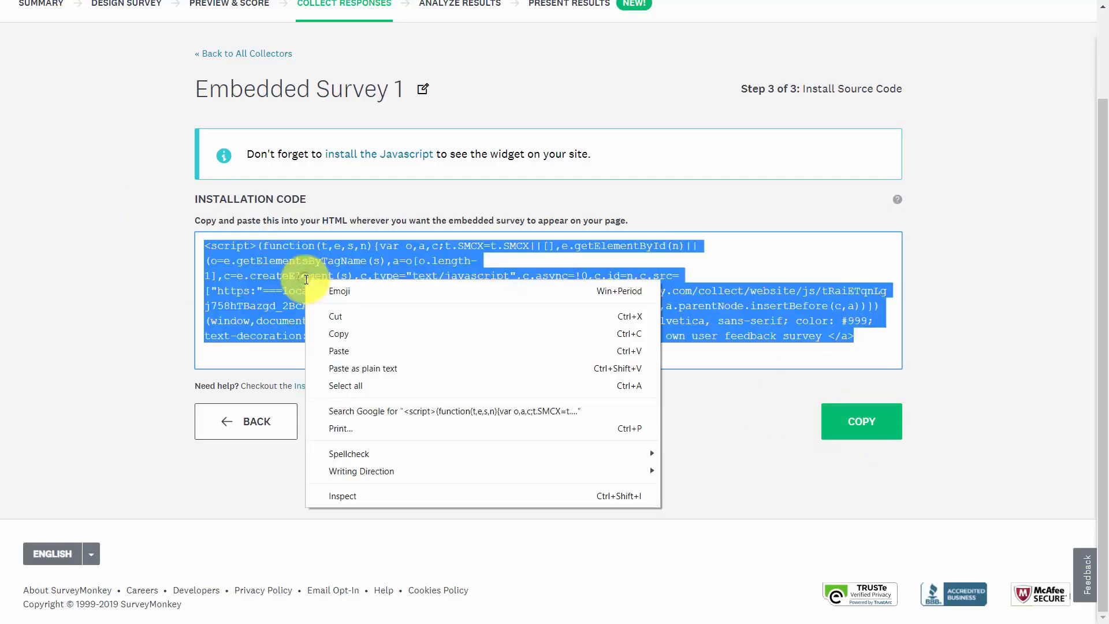
pyautogui.click(348, 332)
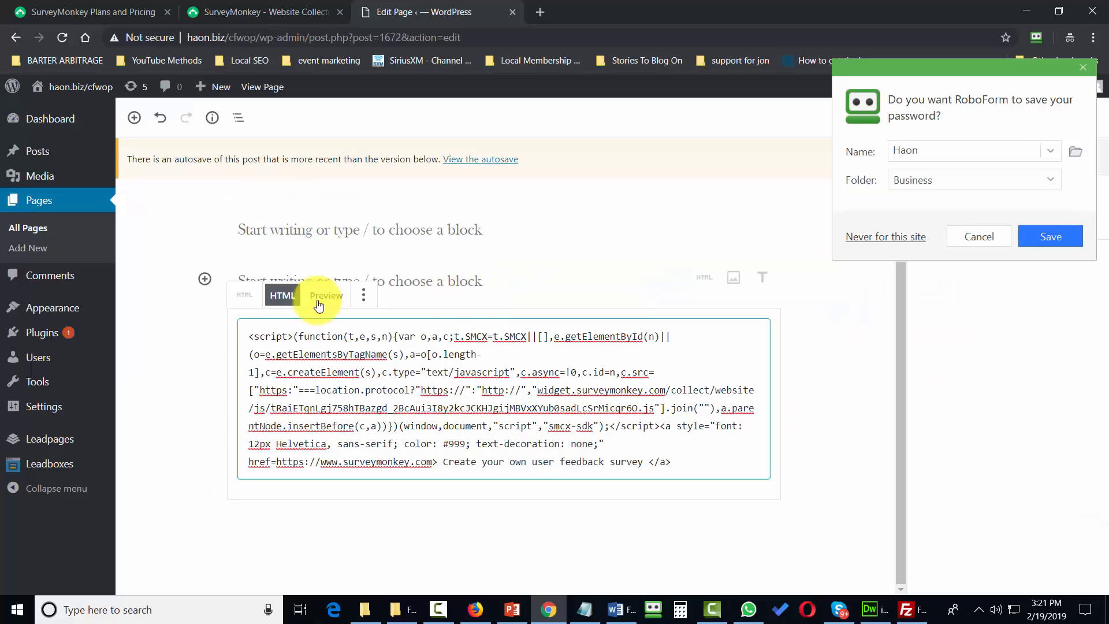
pyautogui.click(320, 305)
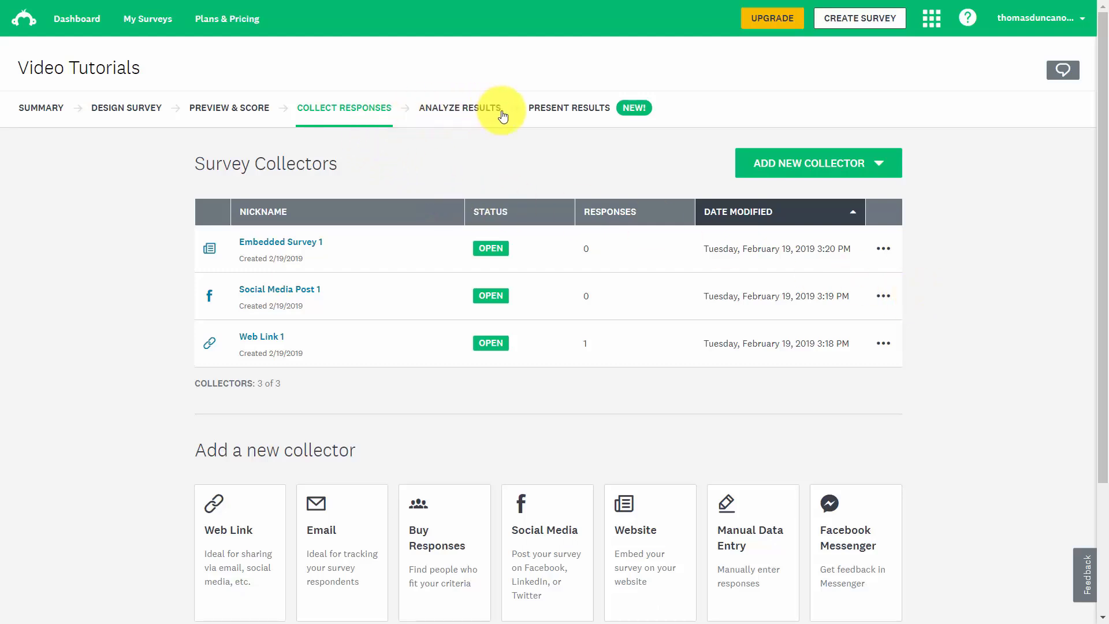
# Open the survey's results analysis and review the full set of answers from the respondent to the first question
pyautogui.click(463, 110)
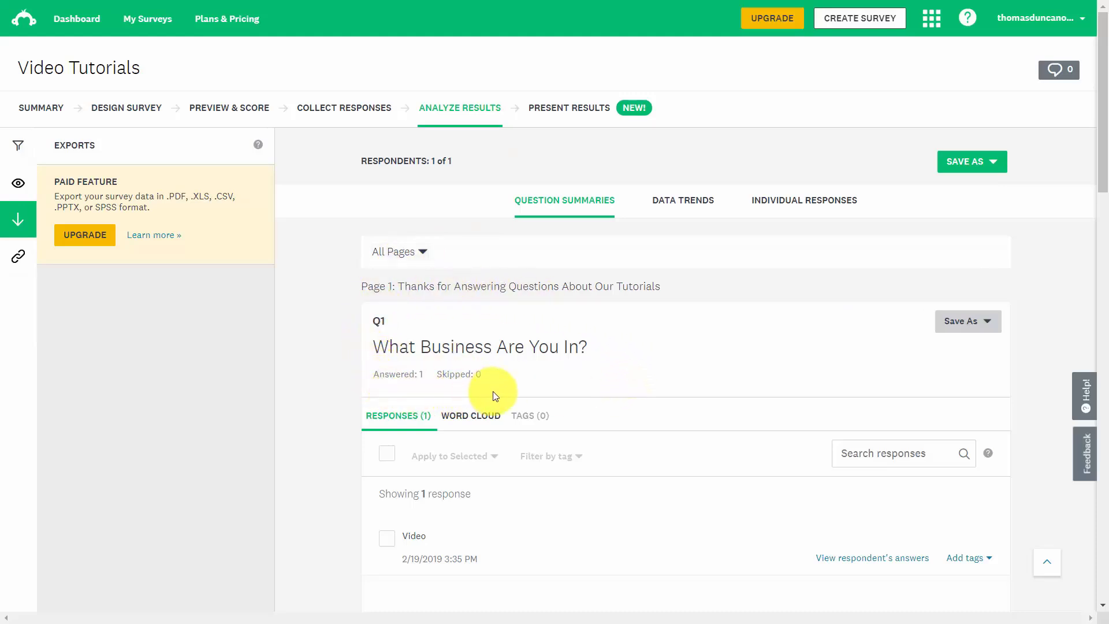
pyautogui.scroll(-2, 774, 373)
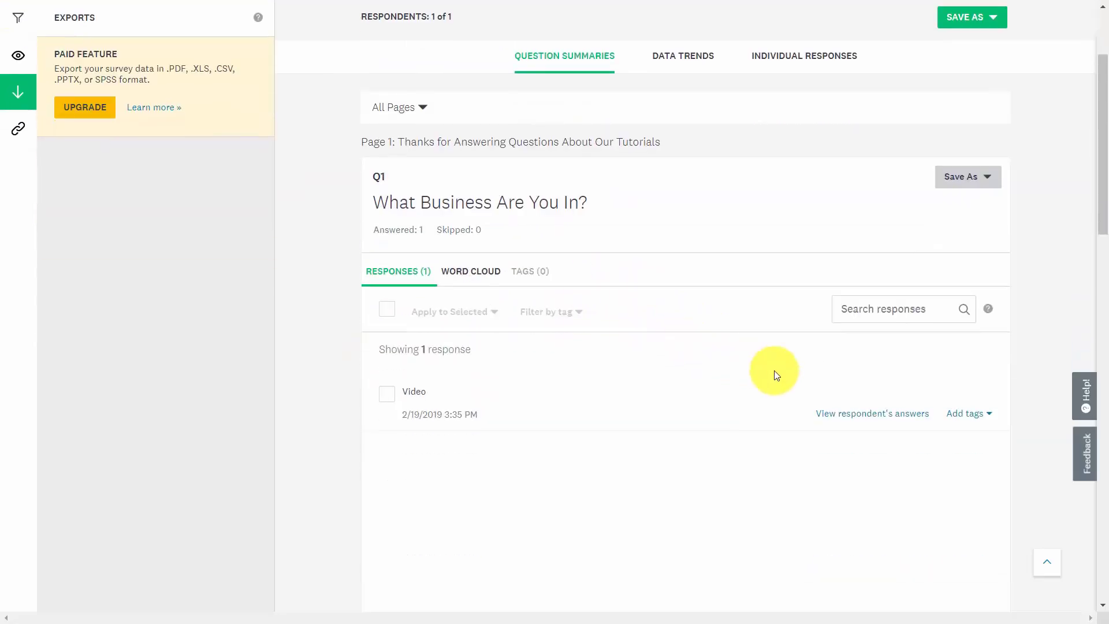
pyautogui.click(855, 414)
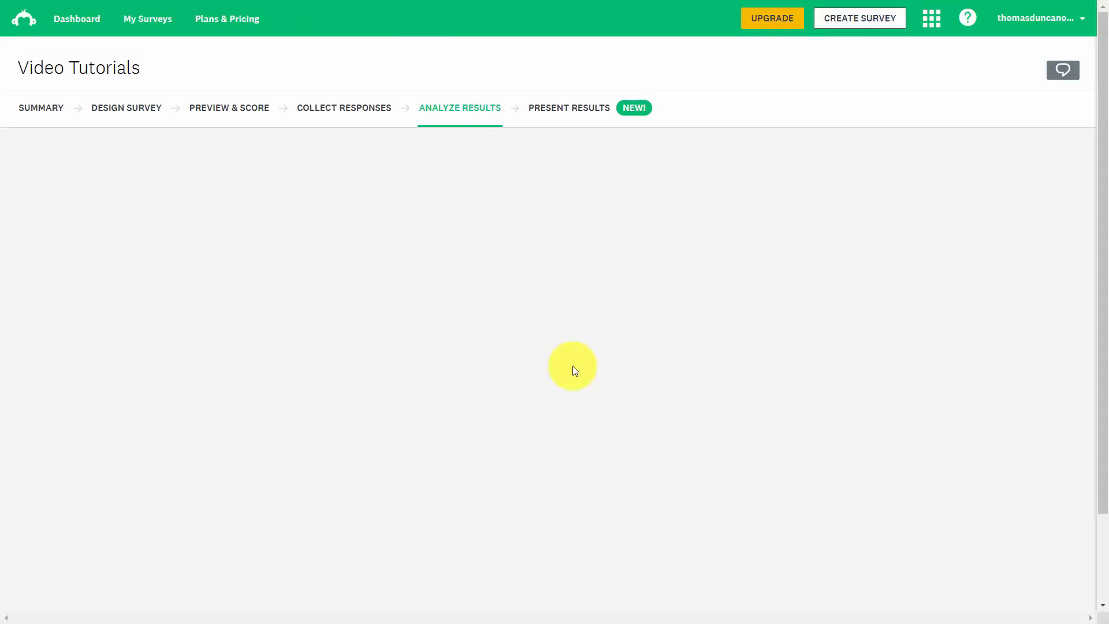
pyautogui.scroll(-2, 498, 314)
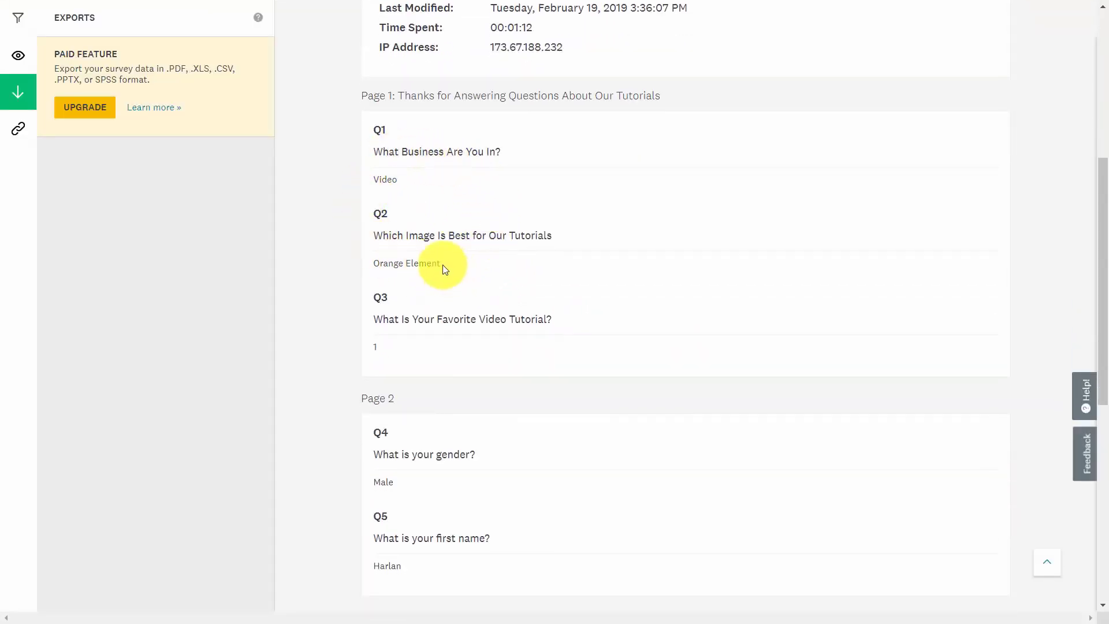
# Review the respondent's individual answers and the data trends charts for the survey's questions
pyautogui.scroll(-1, 440, 264)
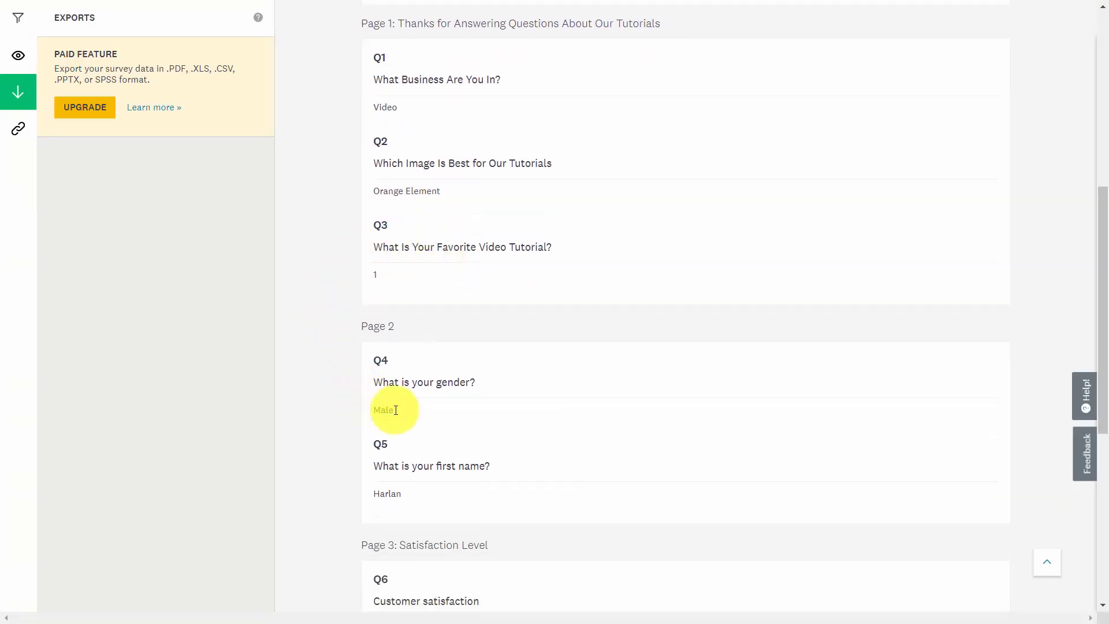
pyautogui.scroll(-4, 388, 407)
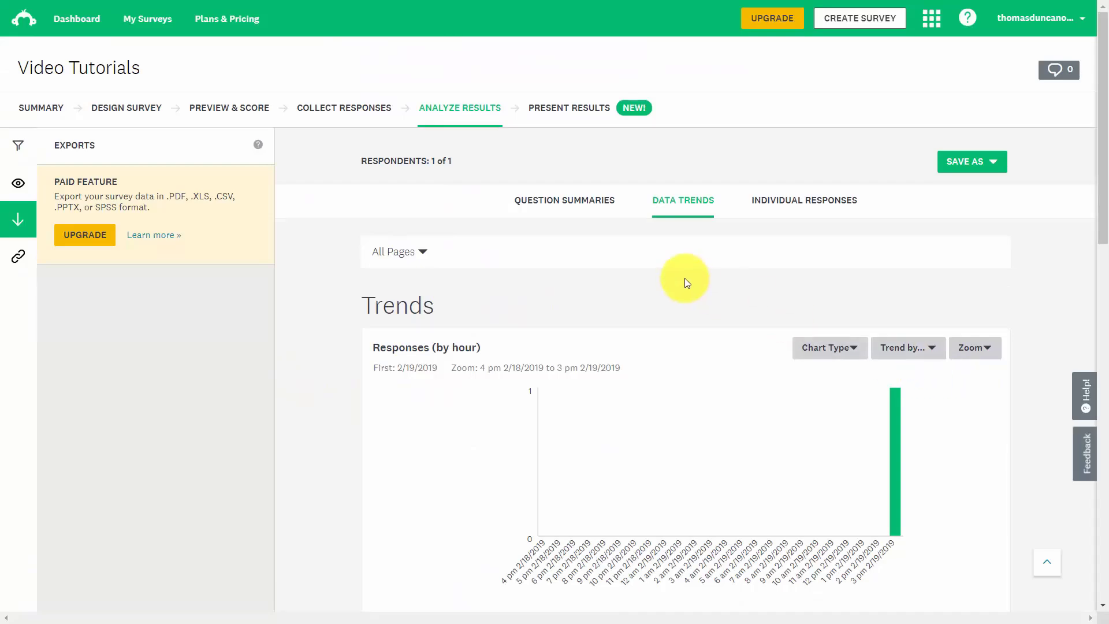
pyautogui.scroll(-1, 686, 280)
pyautogui.scroll(-6, 687, 283)
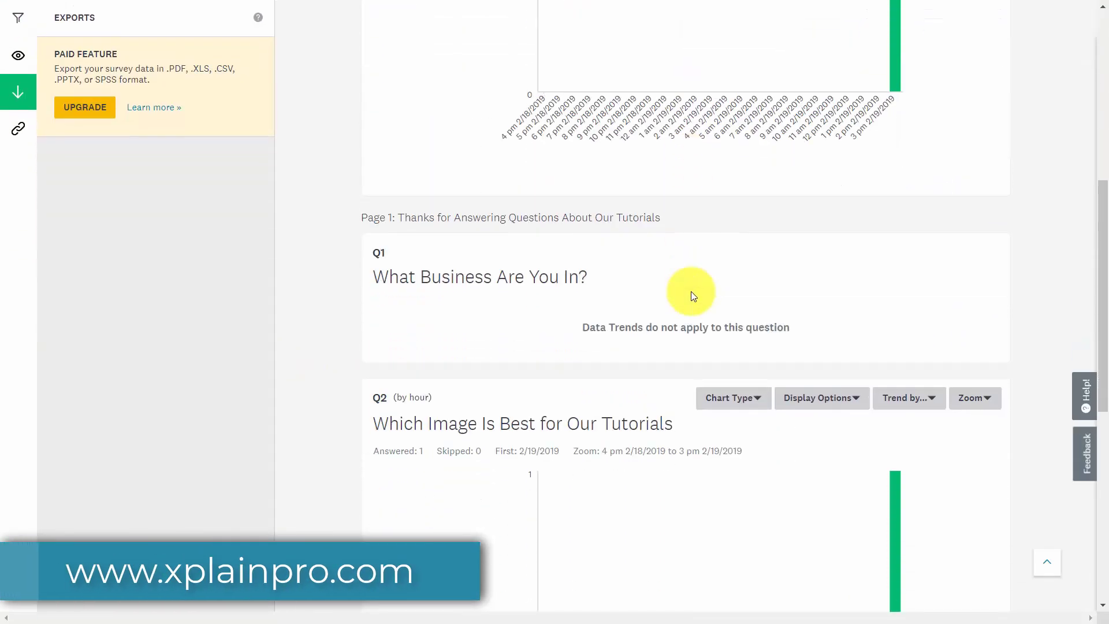
pyautogui.scroll(-6, 693, 296)
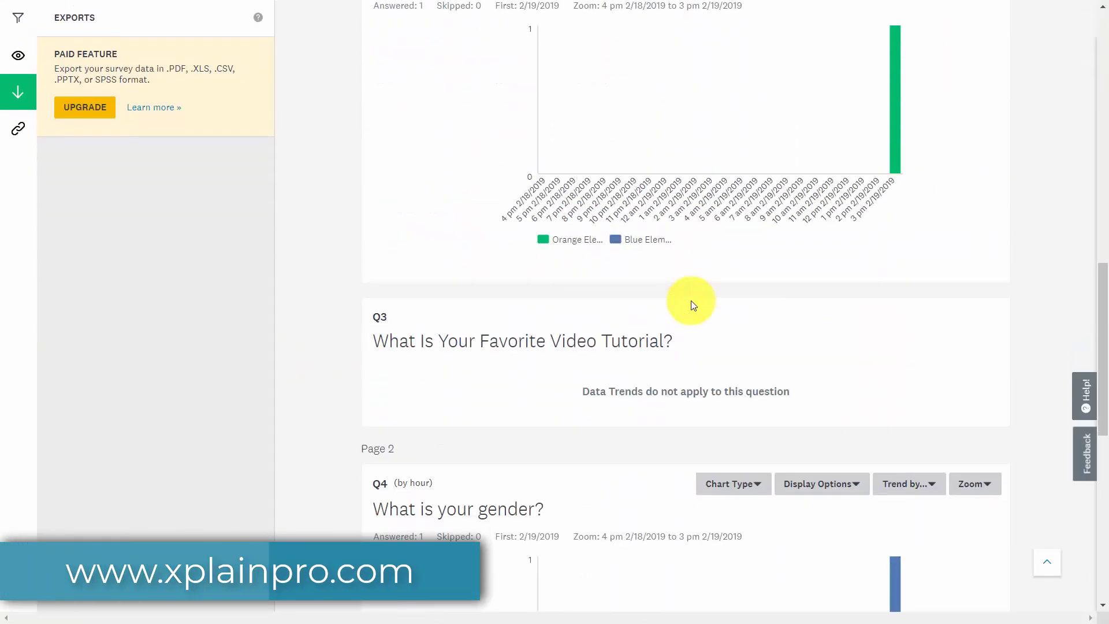
pyautogui.scroll(-5, 693, 305)
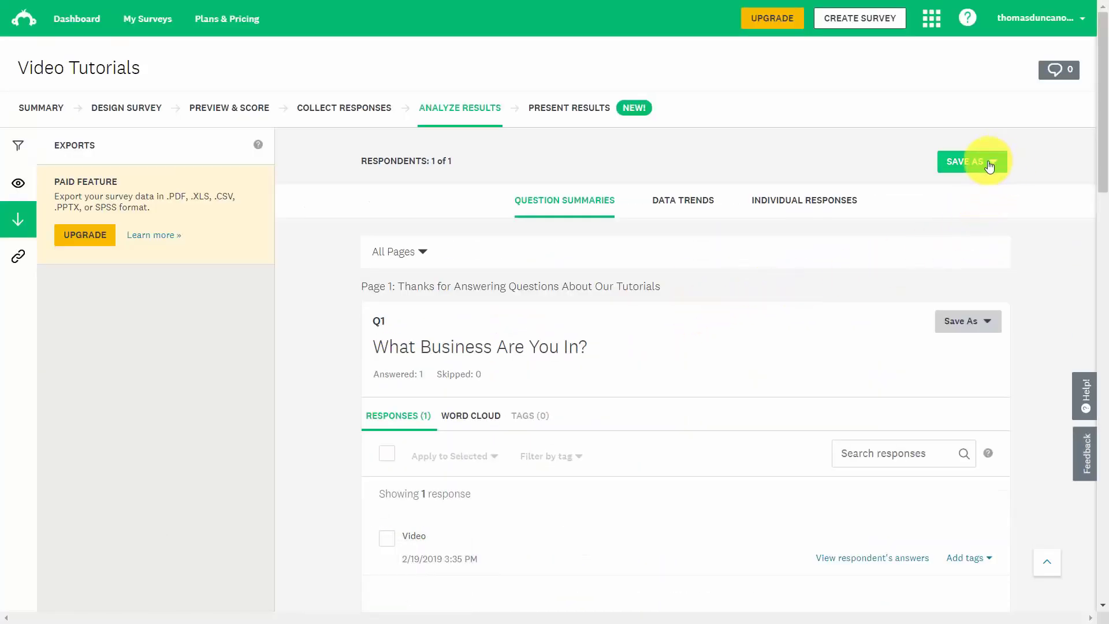
# Set up a shared data link described as "Survey" that includes Open-Ended Responses, Data Trends and Individual Responses
pyautogui.click(992, 163)
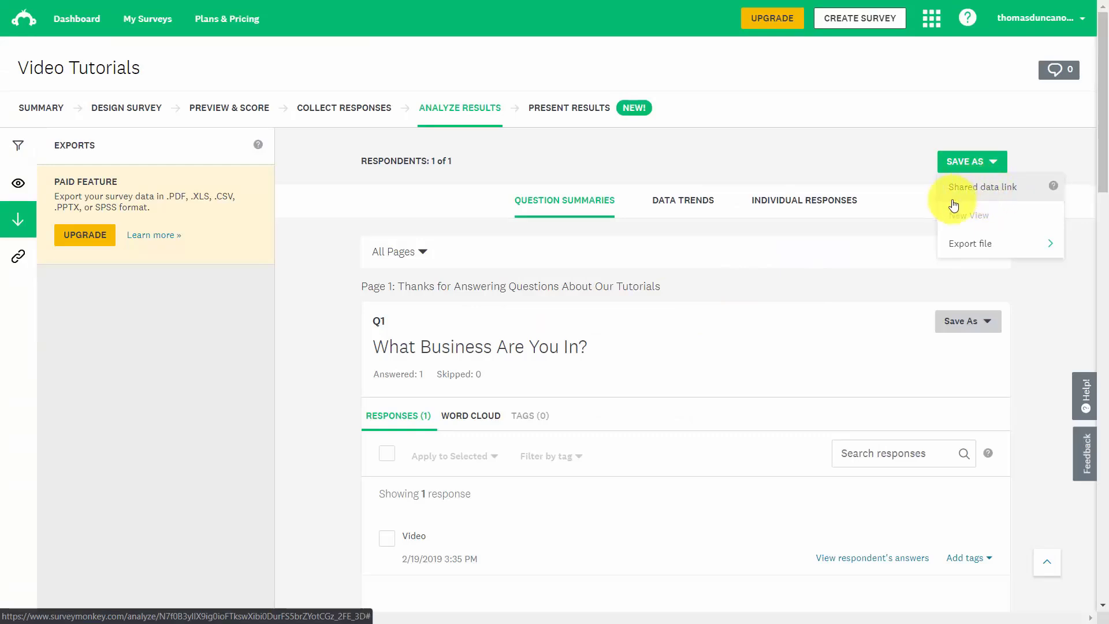
pyautogui.click(981, 194)
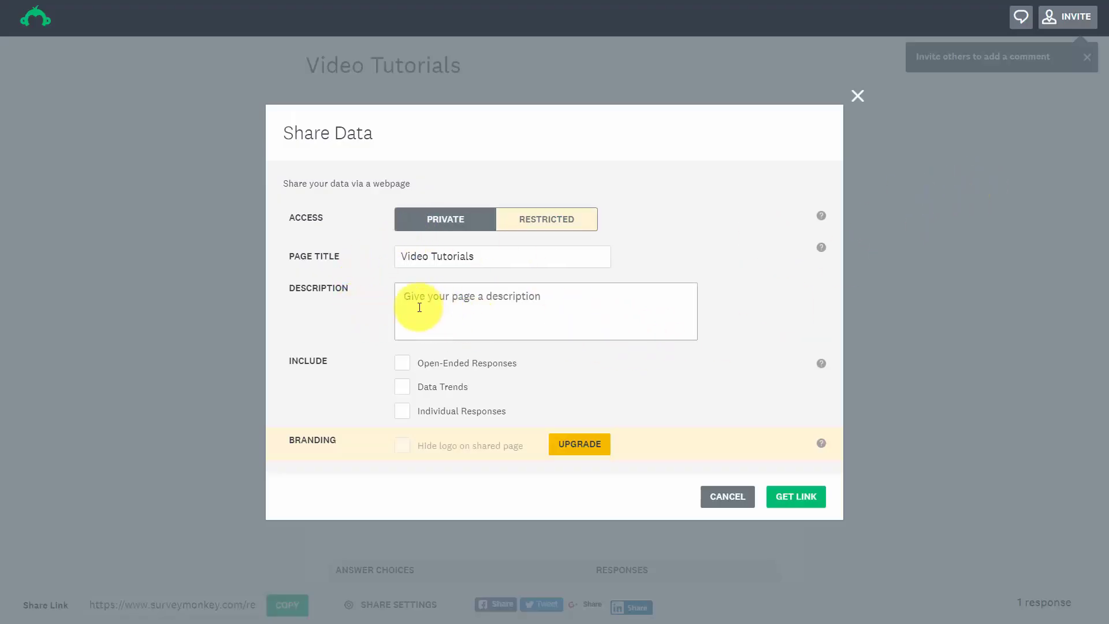
pyautogui.click(462, 315)
pyautogui.write('Survey')
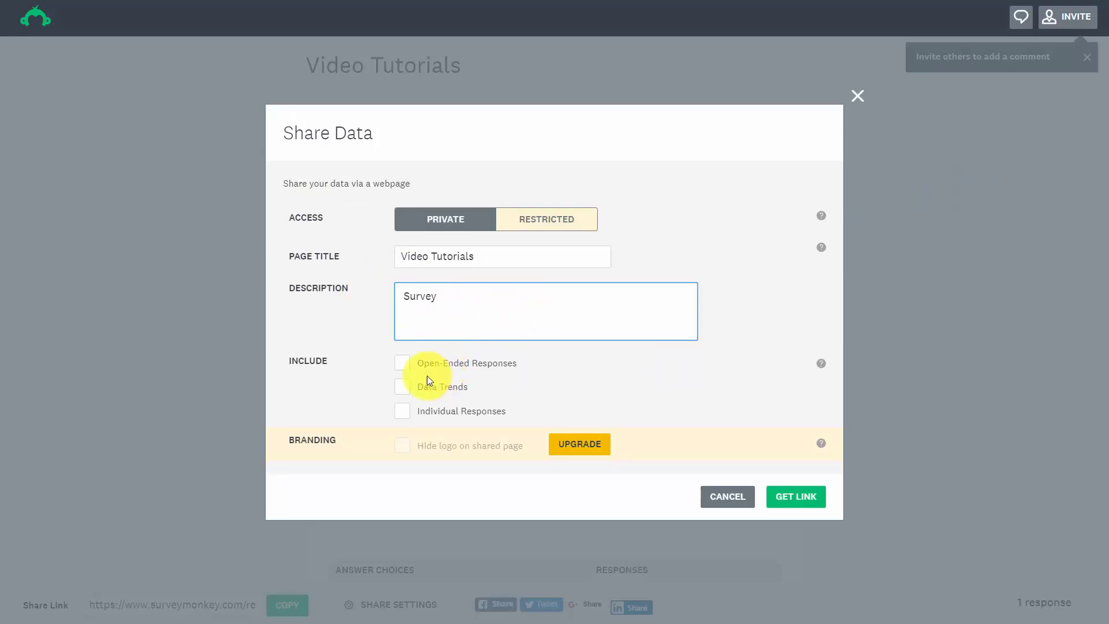
pyautogui.click(402, 363)
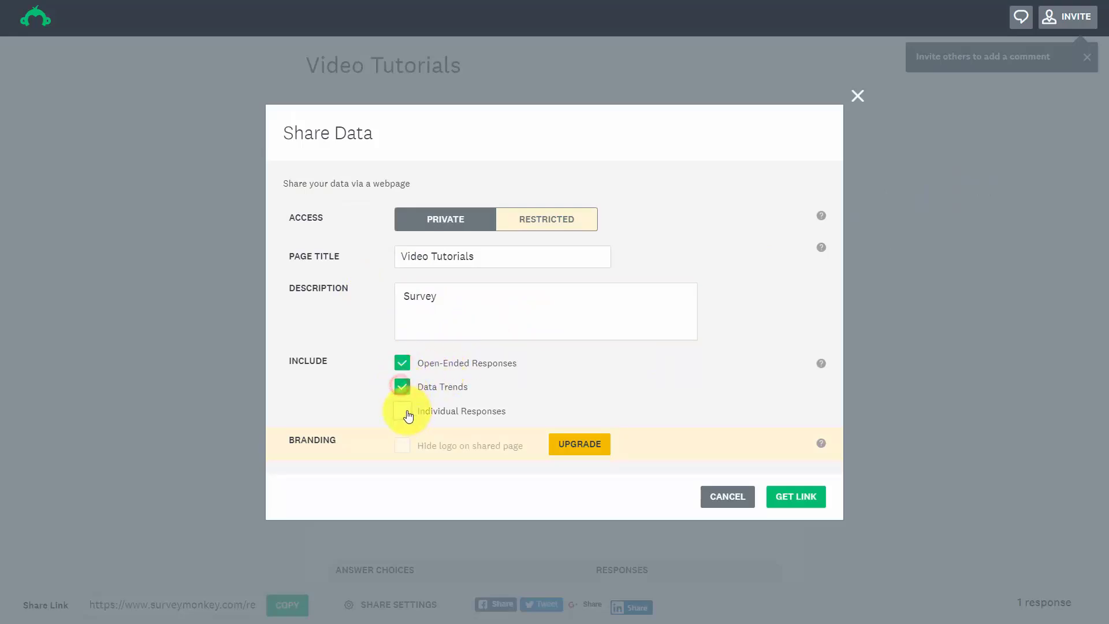
pyautogui.click(403, 411)
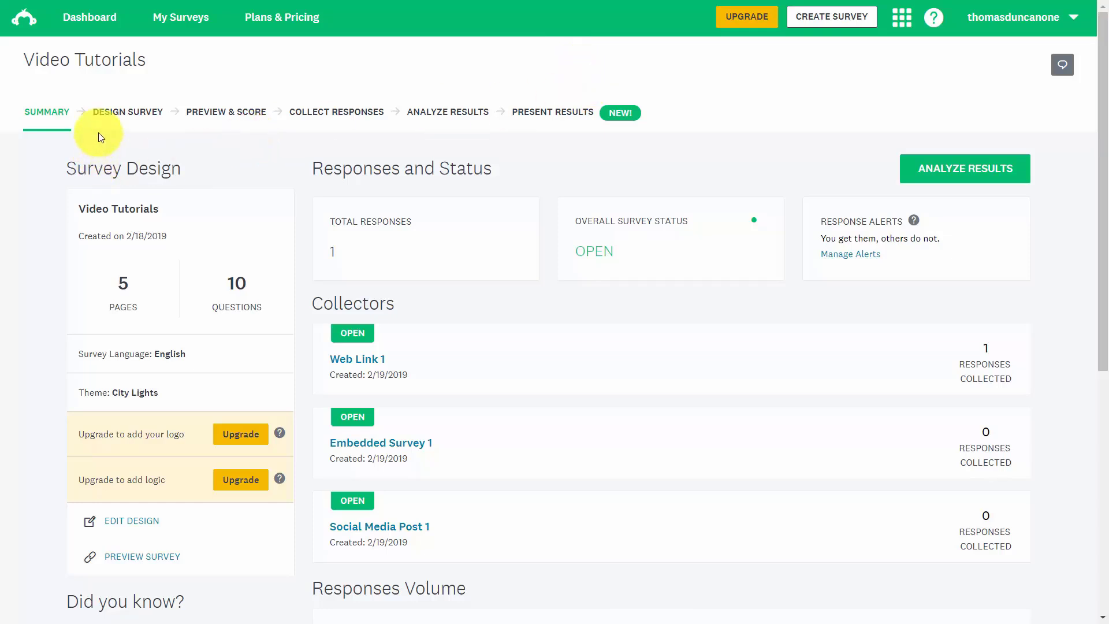
# Revisit the survey's design, preview, response collection and results analysis stages in order
pyautogui.click(128, 116)
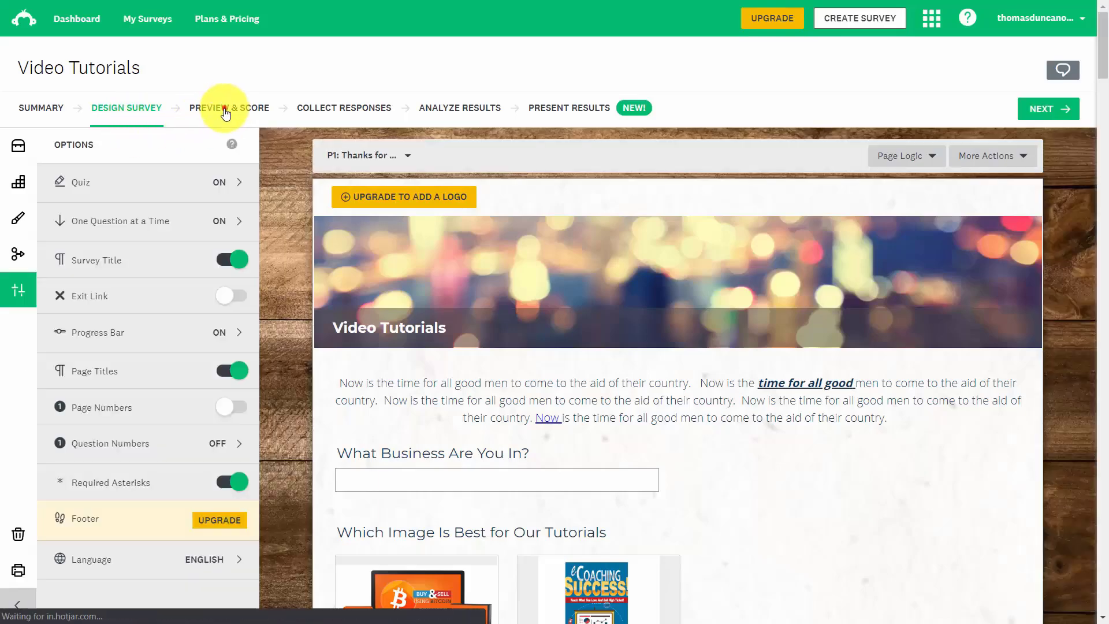
pyautogui.click(224, 110)
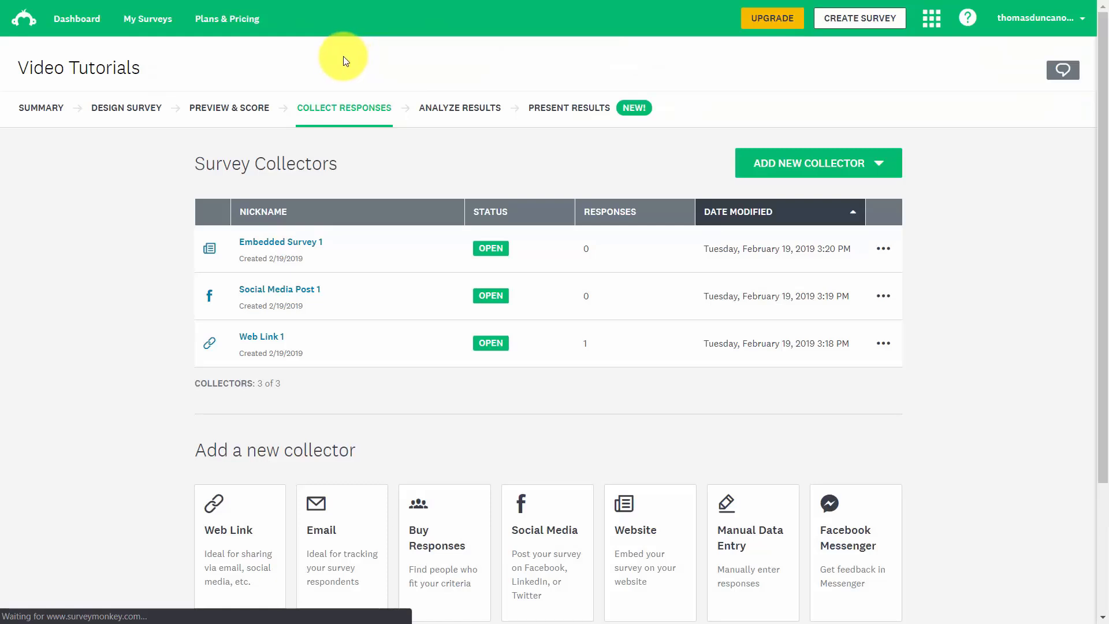
pyautogui.click(455, 109)
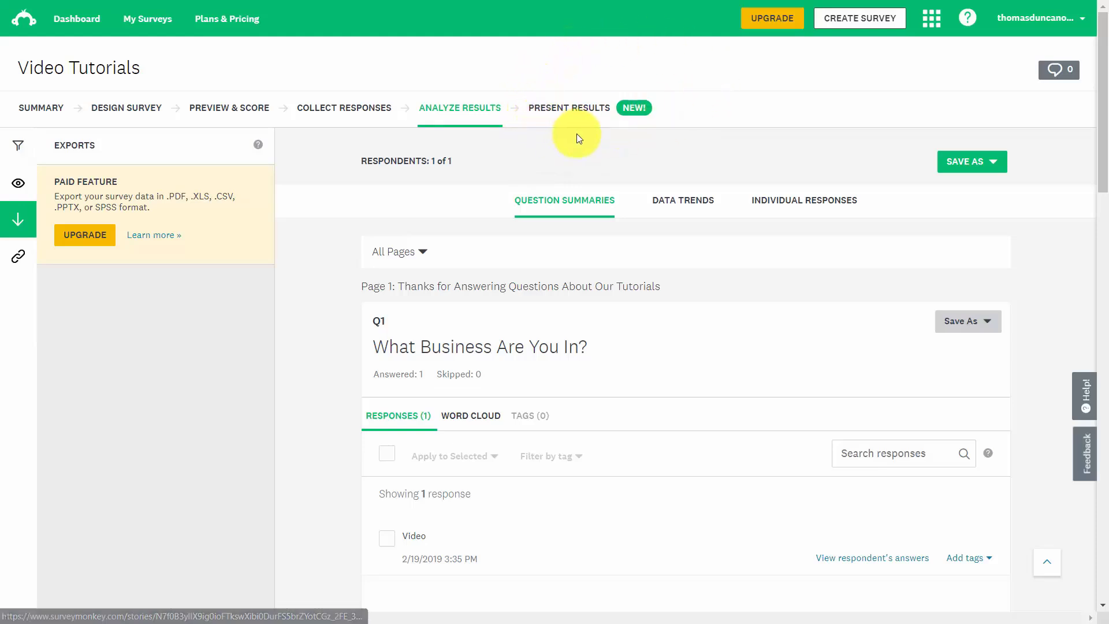
# Add the first question's results to a new dashboard named Video Tutorials and give it the subtitle "How to do Surveys"
pyautogui.click(573, 114)
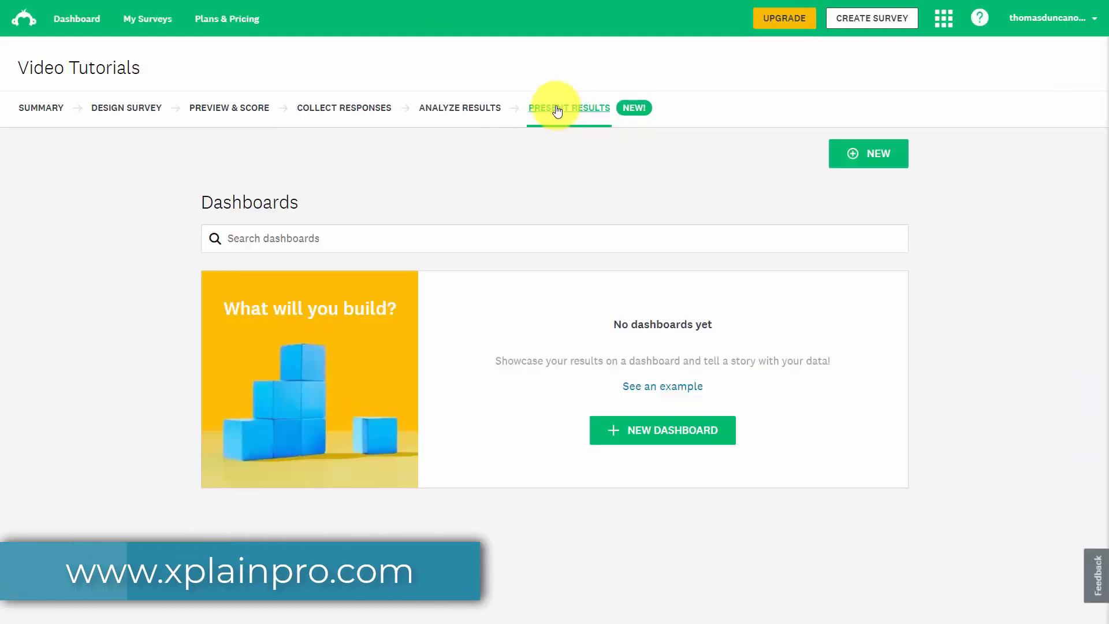
pyautogui.click(627, 429)
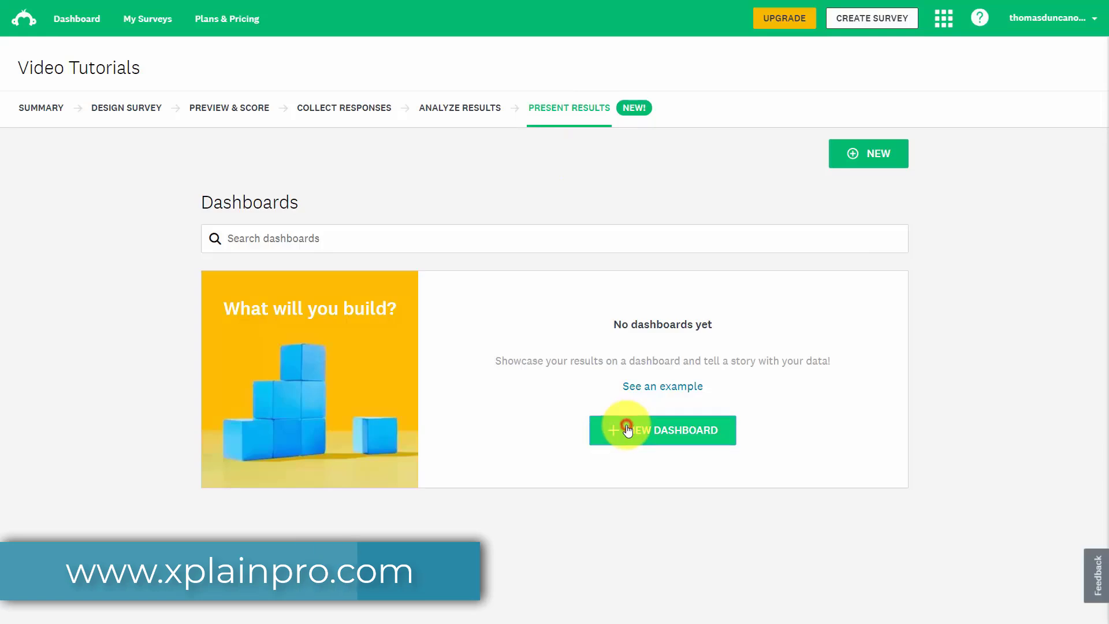
pyautogui.rightClick(627, 430)
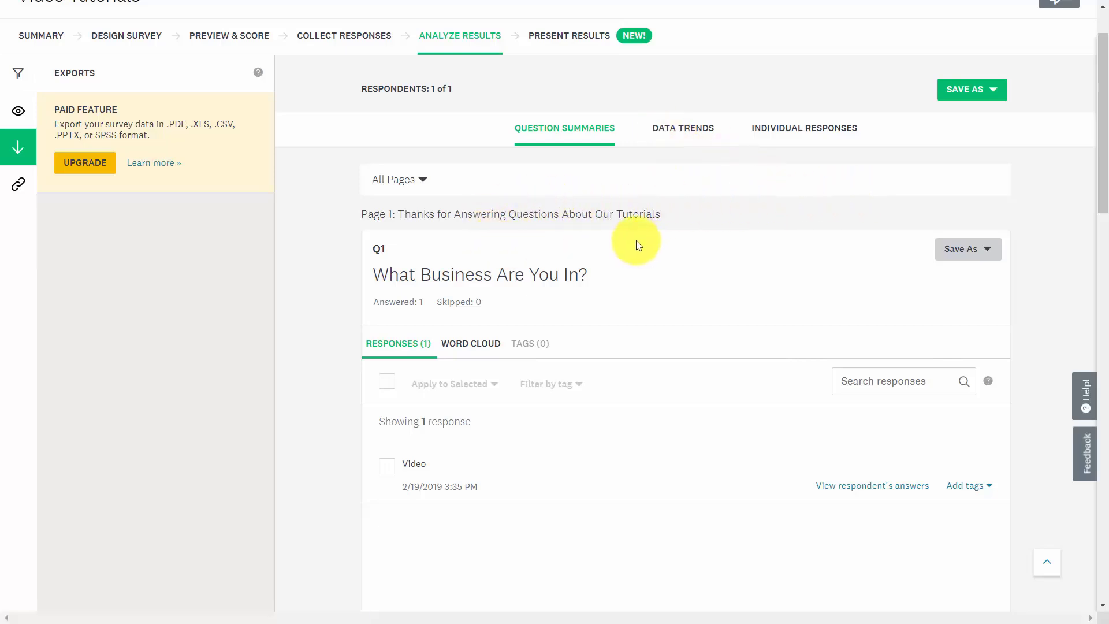
pyautogui.click(982, 260)
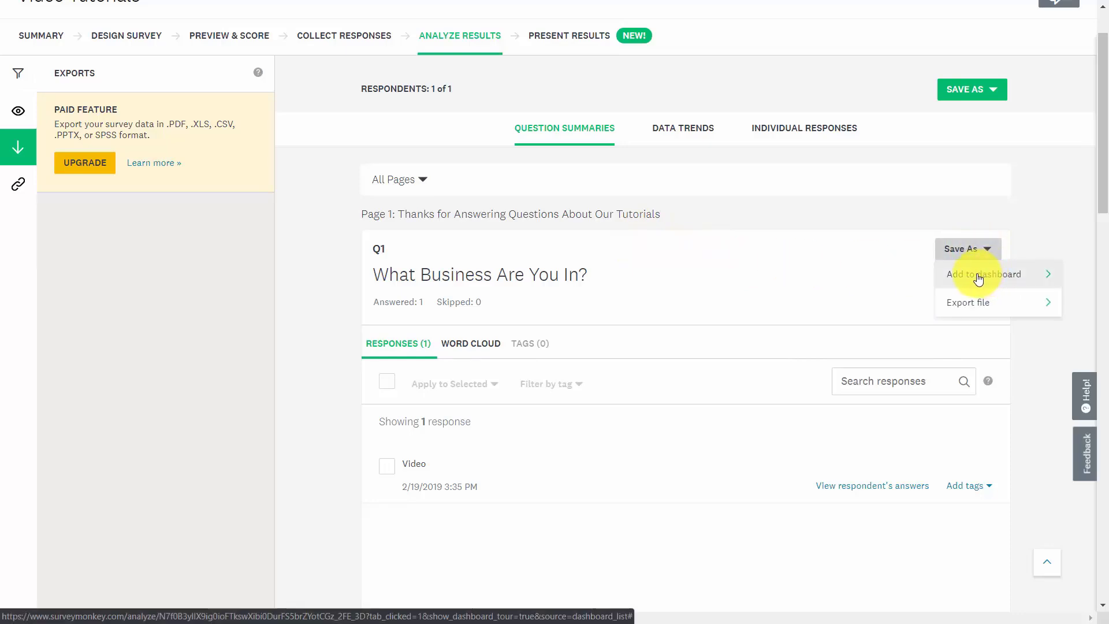
pyautogui.click(977, 277)
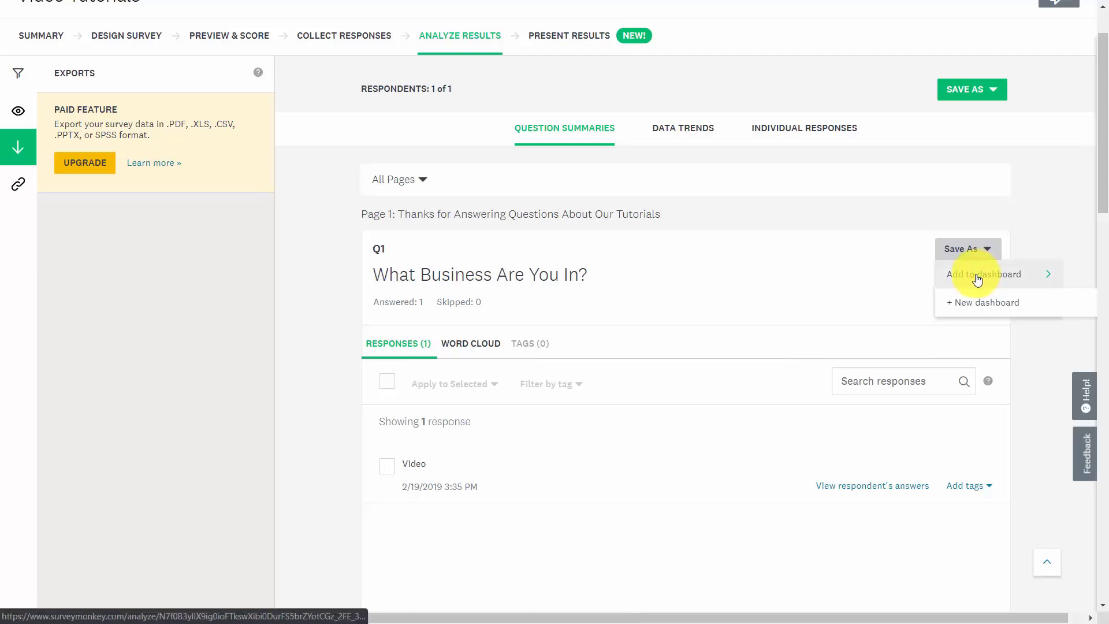
pyautogui.click(969, 303)
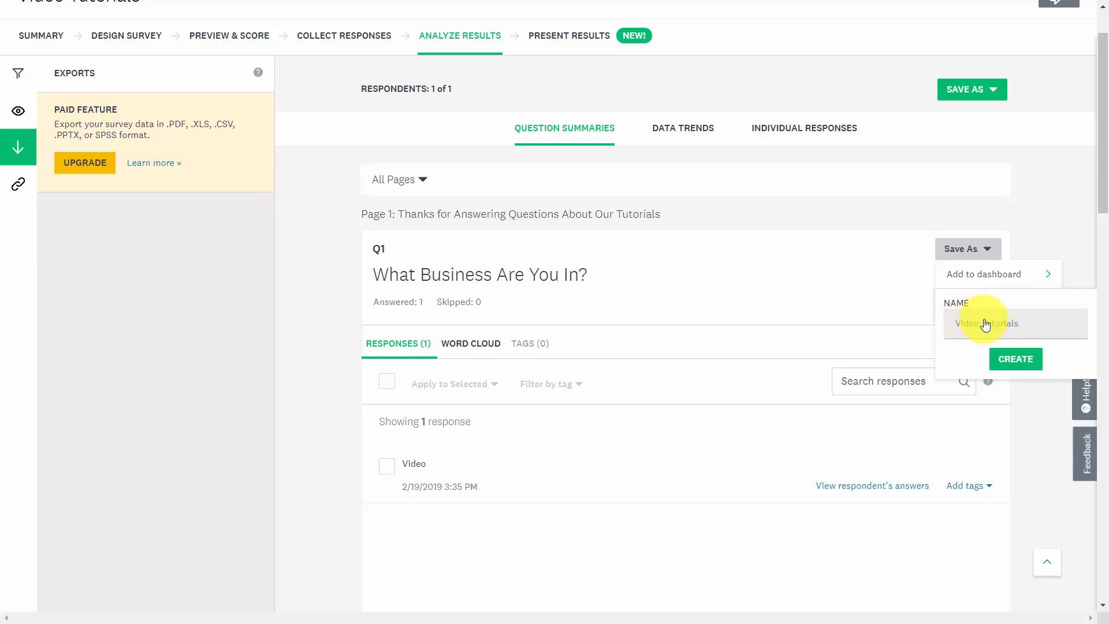
pyautogui.click(1010, 355)
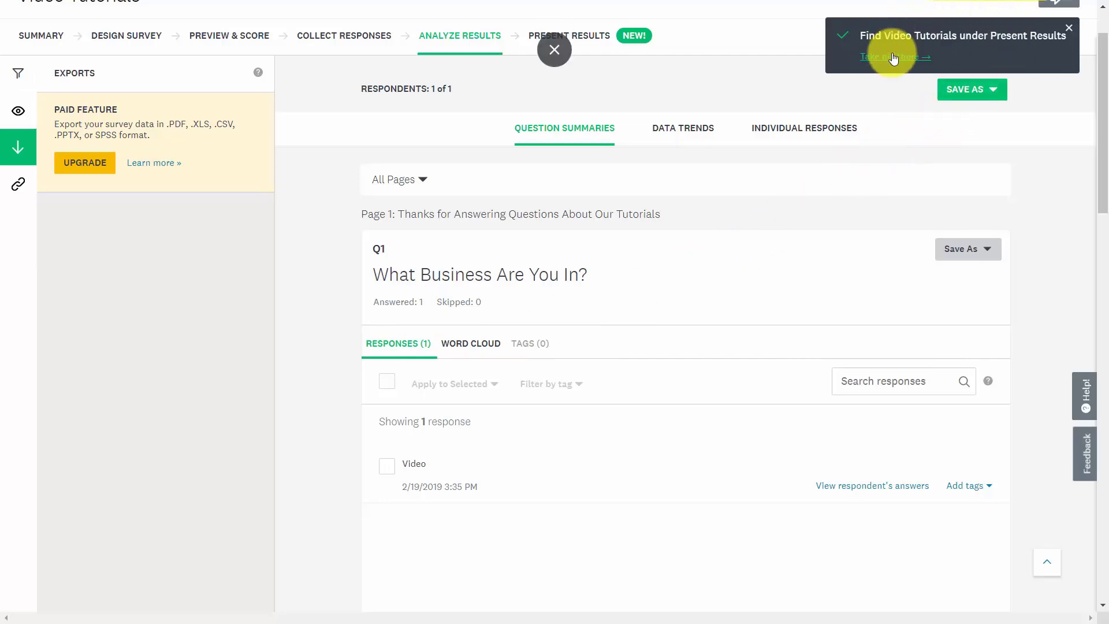
pyautogui.click(889, 57)
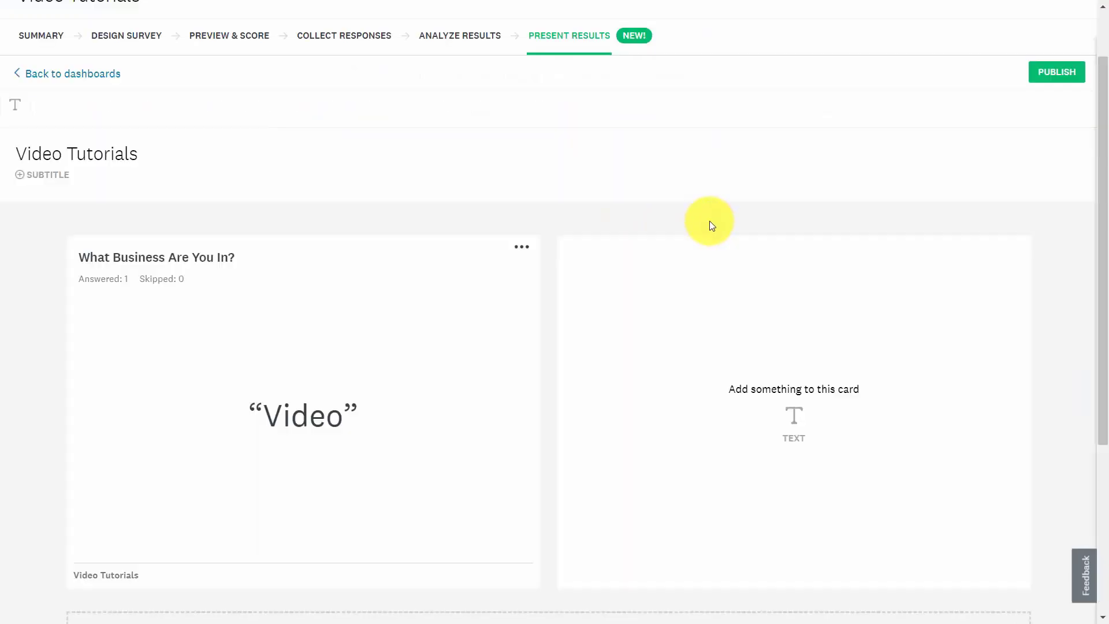
pyautogui.click(42, 173)
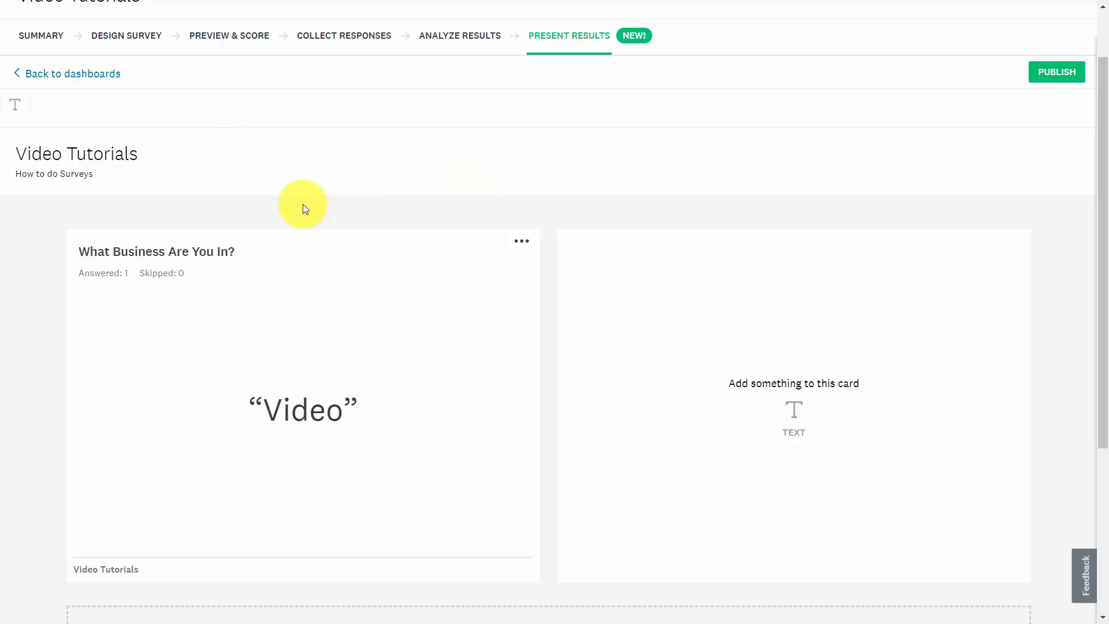
# Turn on link sharing in the dashboard's publishing settings and copy the public link
pyautogui.click(1040, 73)
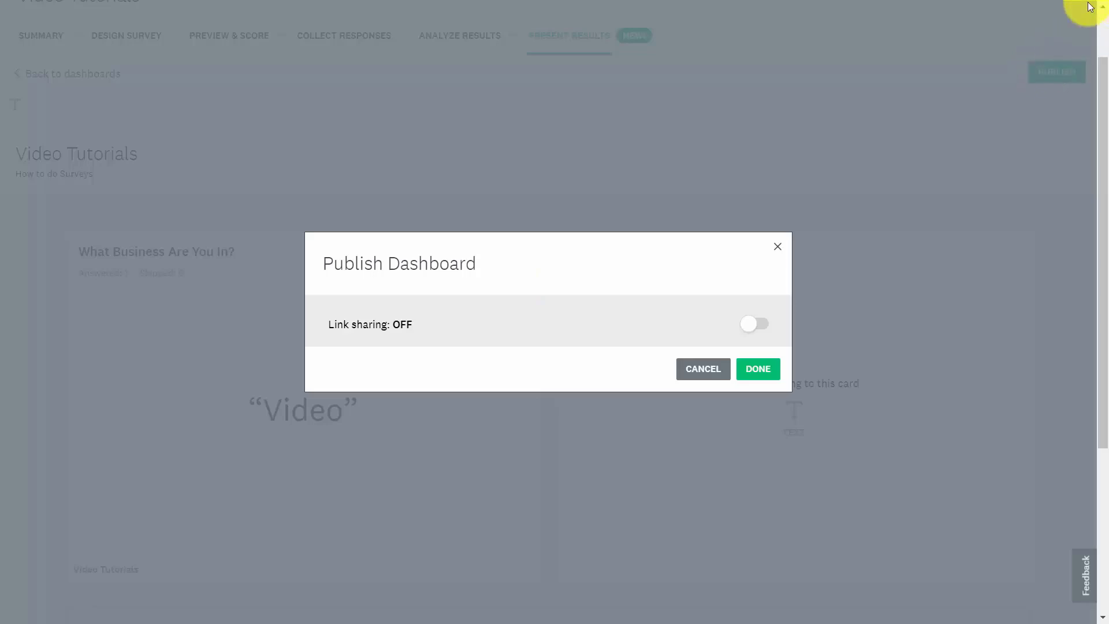
pyautogui.click(757, 325)
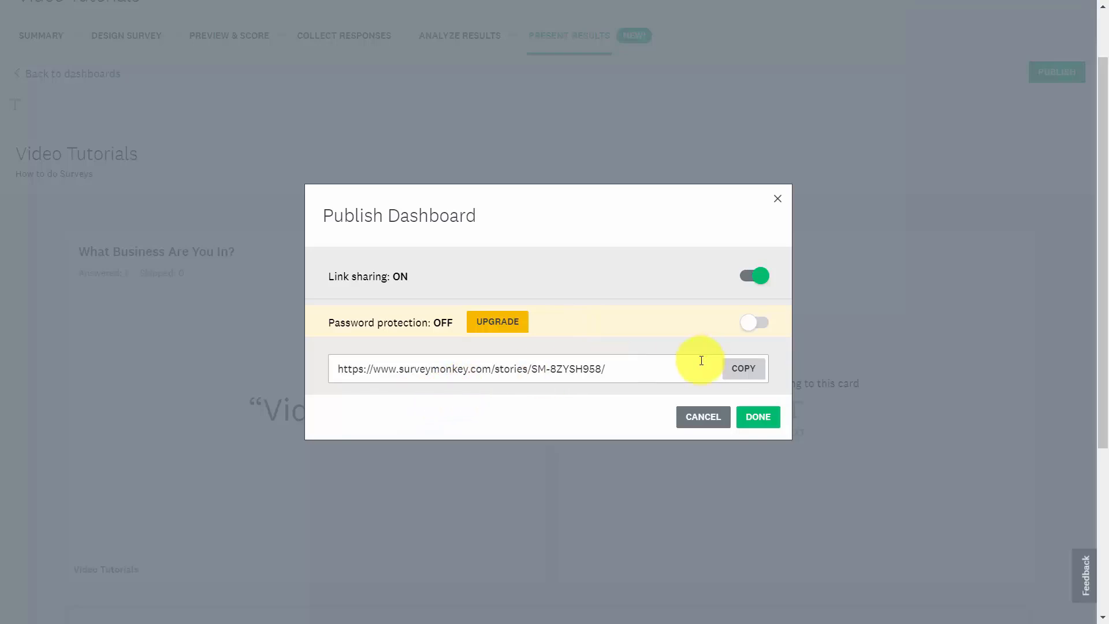
pyautogui.click(744, 370)
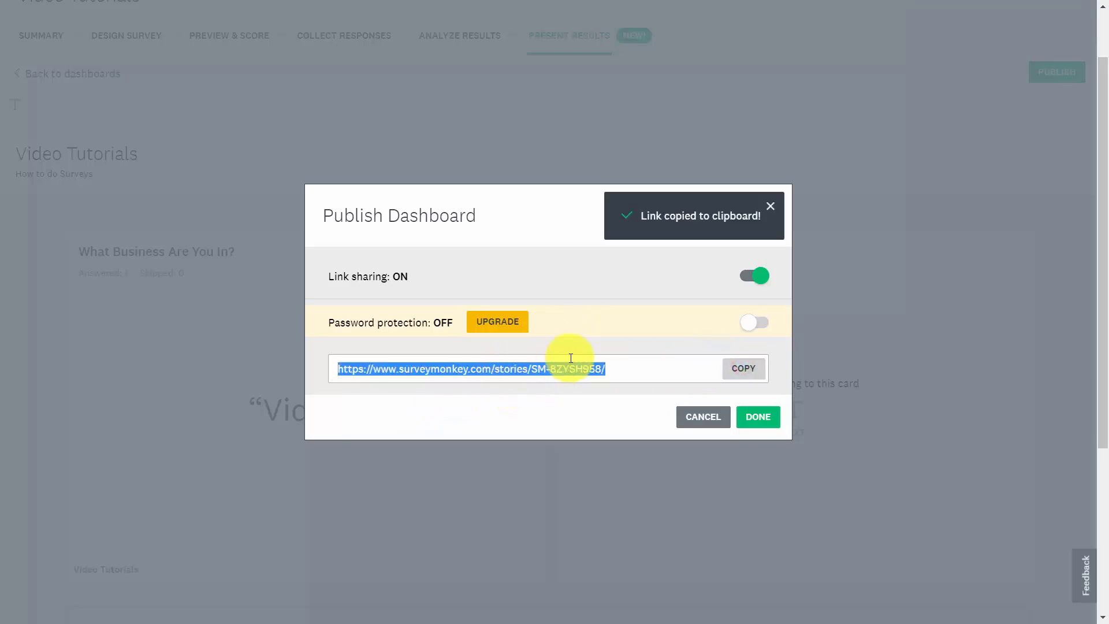